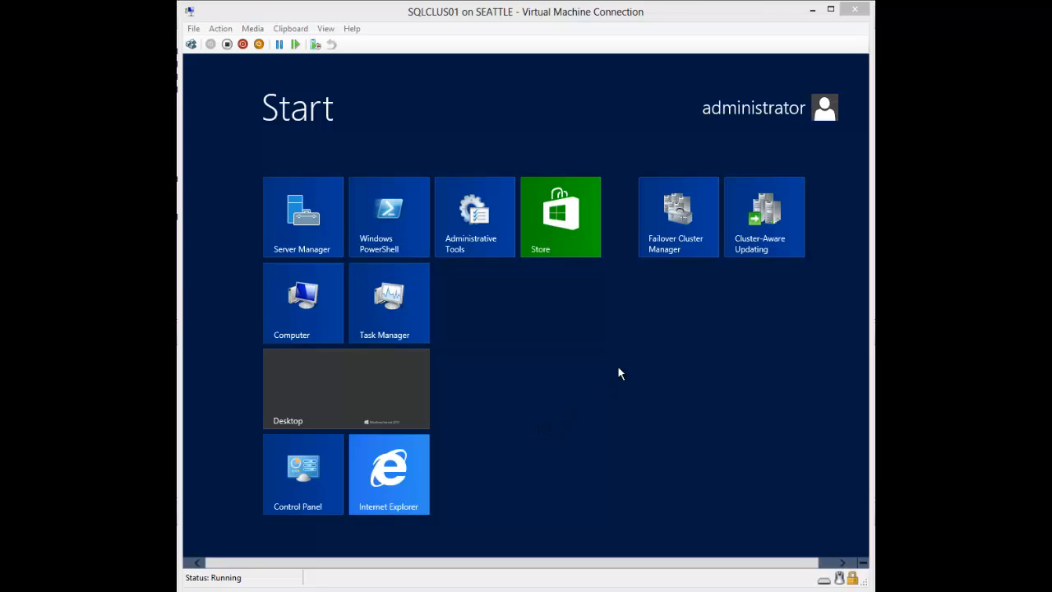
Step: Open cluster CLUSTER2012.tcm.local and check that SQLCLUS02, unlike SQLCLUS01, hosts no roles
click(664, 246)
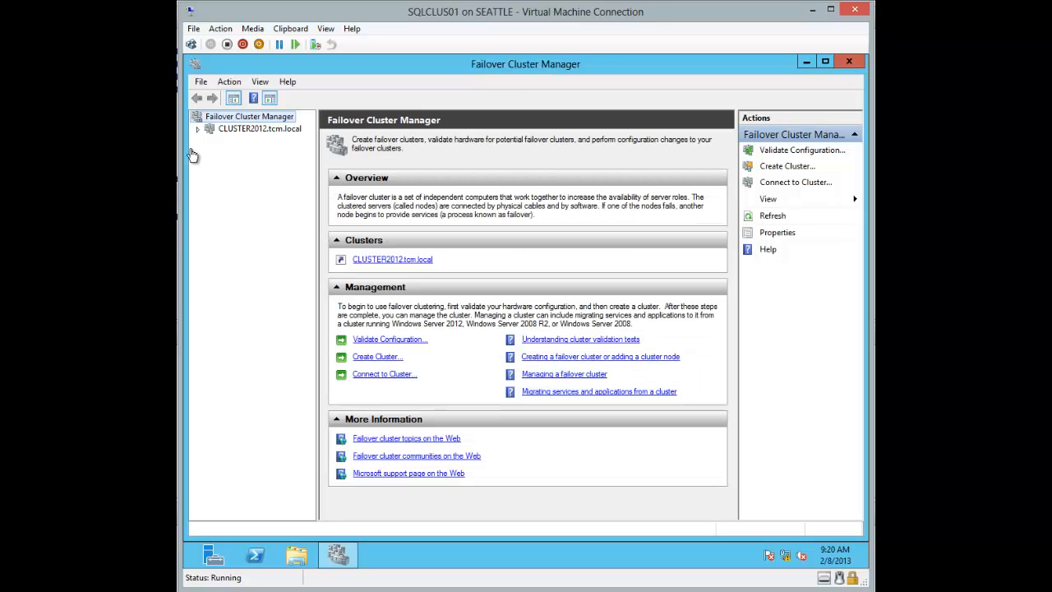
click(197, 129)
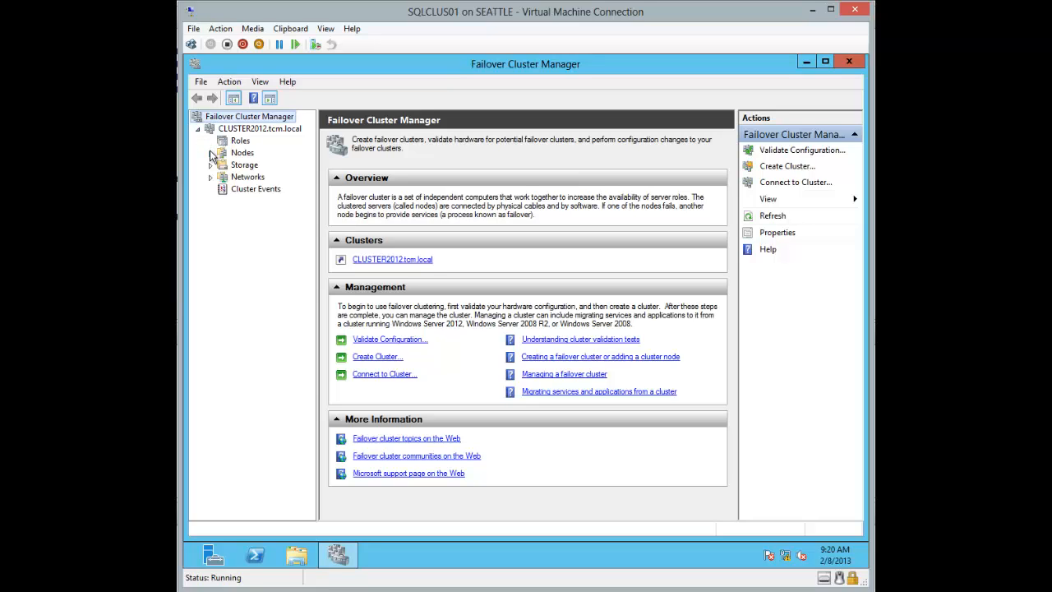
click(210, 153)
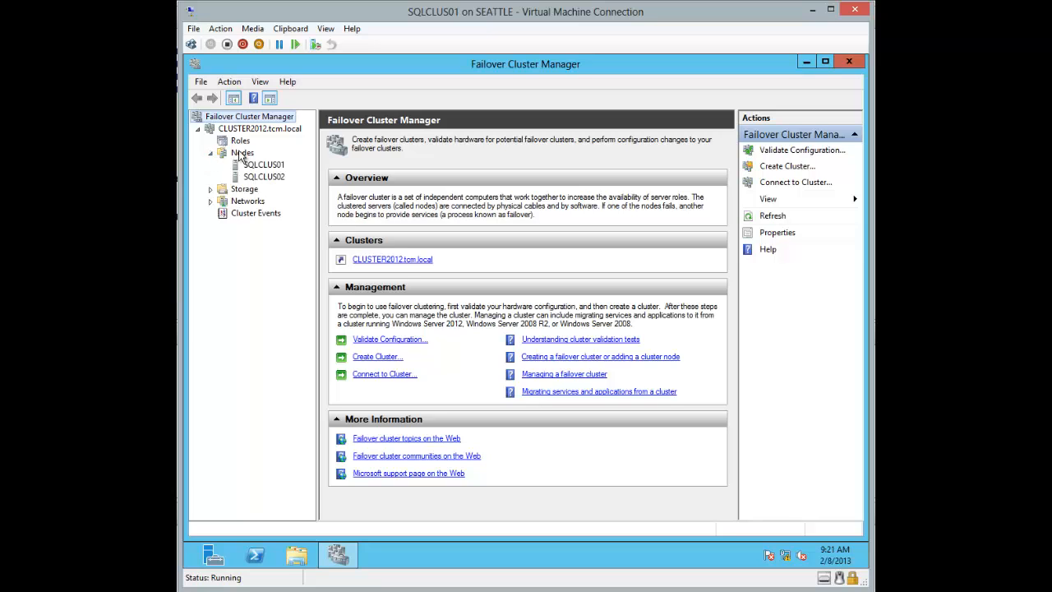
click(244, 130)
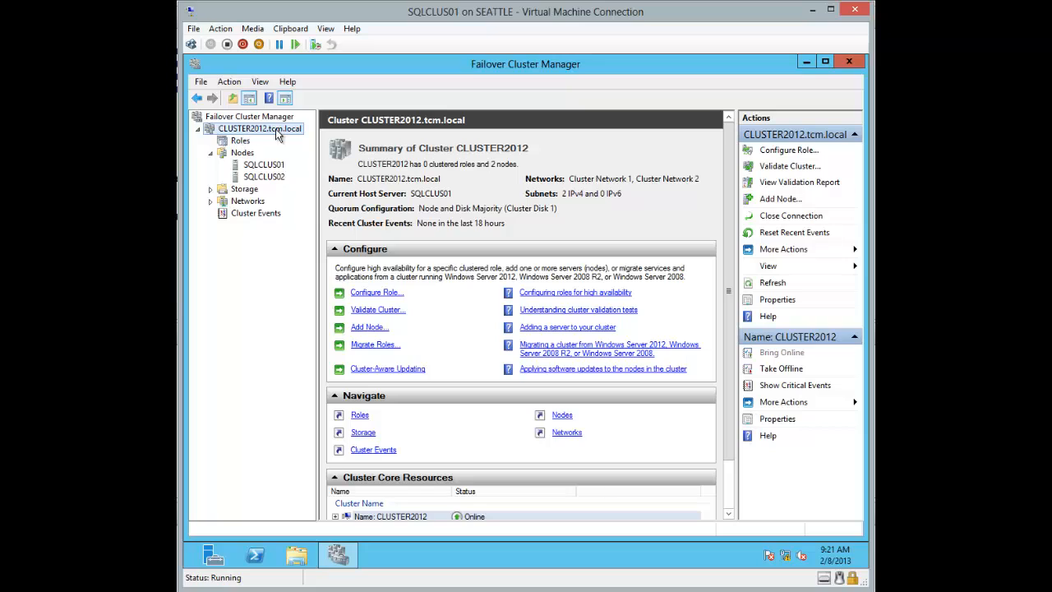
click(263, 167)
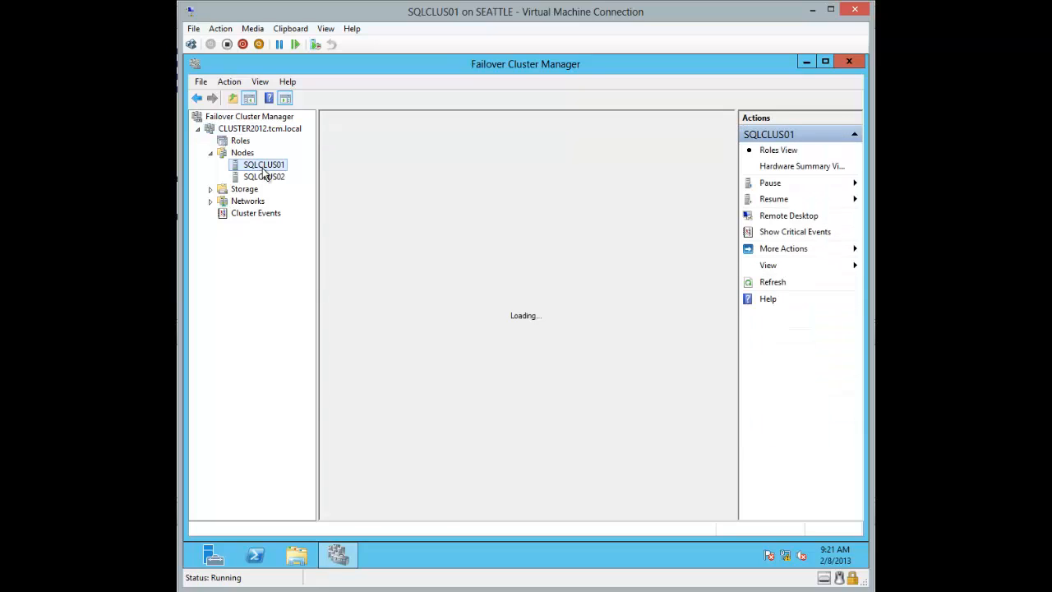
click(266, 178)
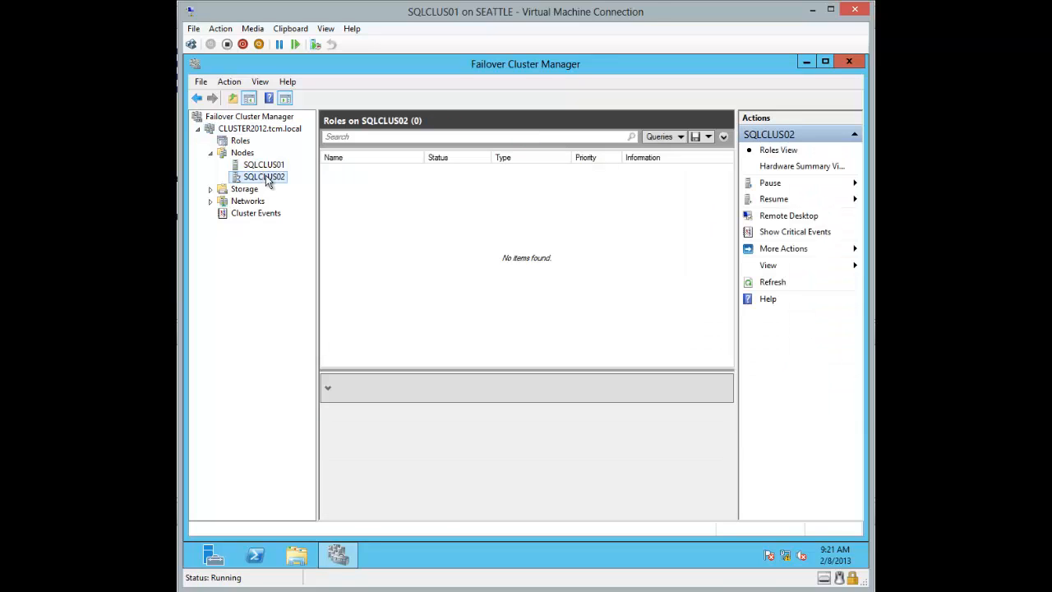
click(210, 189)
Step: Inspect Cluster Disks 1–3 and their Quorum, SQLData and SQLLog (F:) volumes owned by SQLCLUS01
click(253, 202)
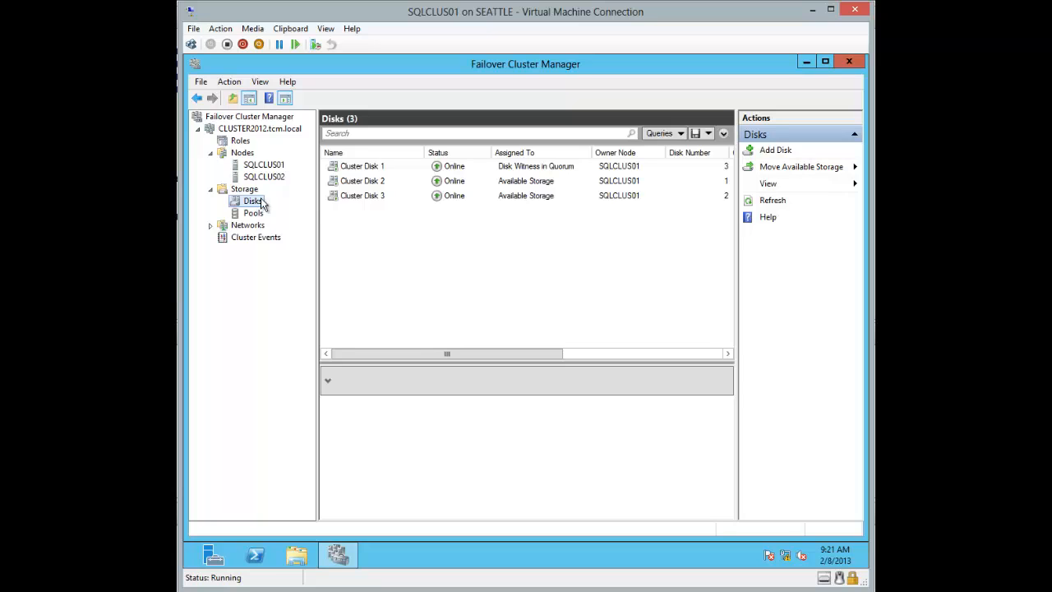
click(482, 169)
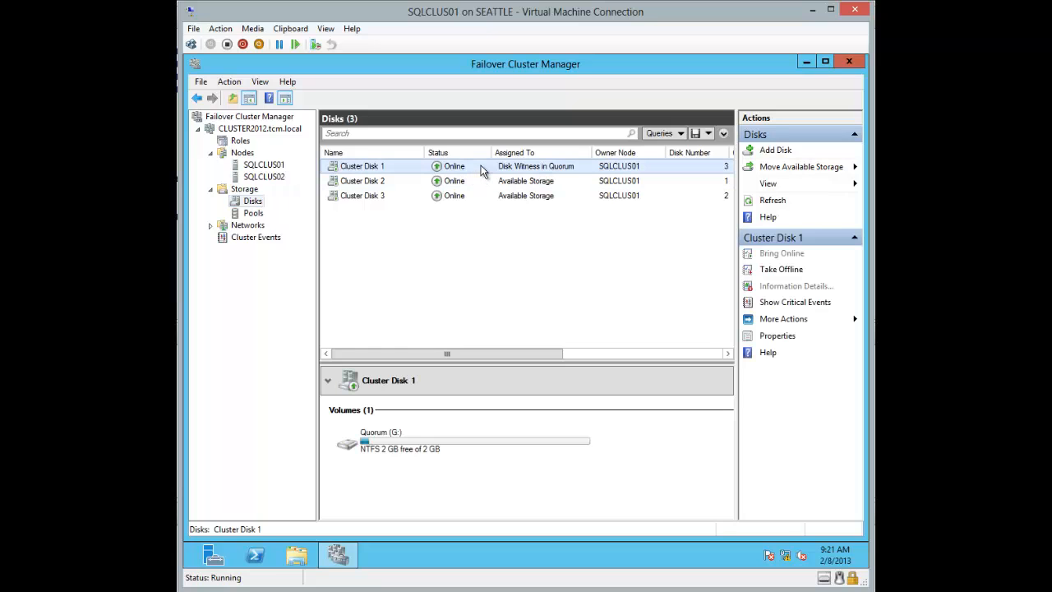
click(539, 184)
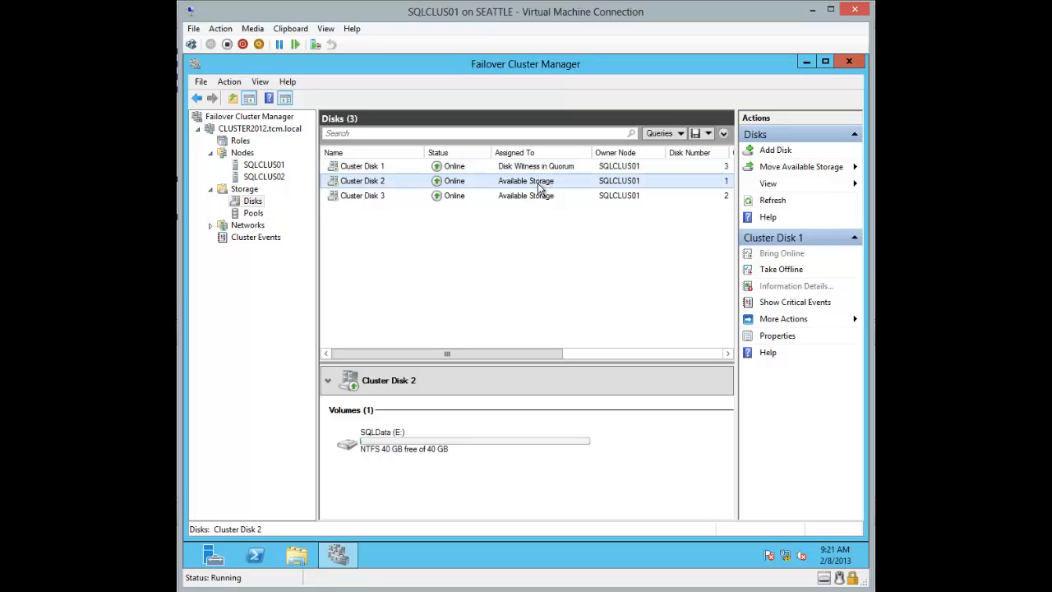
click(538, 198)
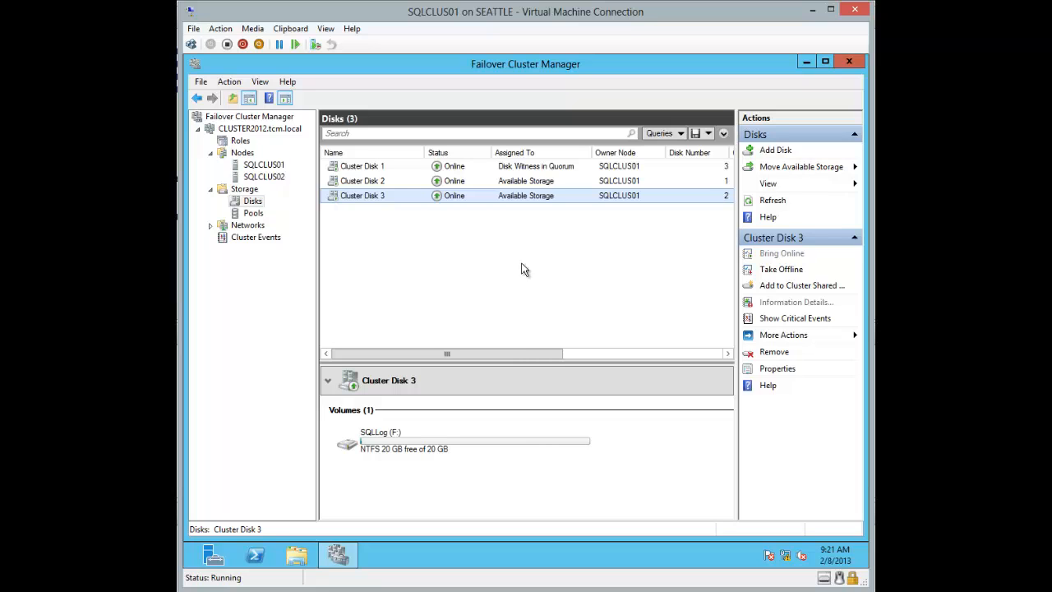
drag(533, 355, 457, 349)
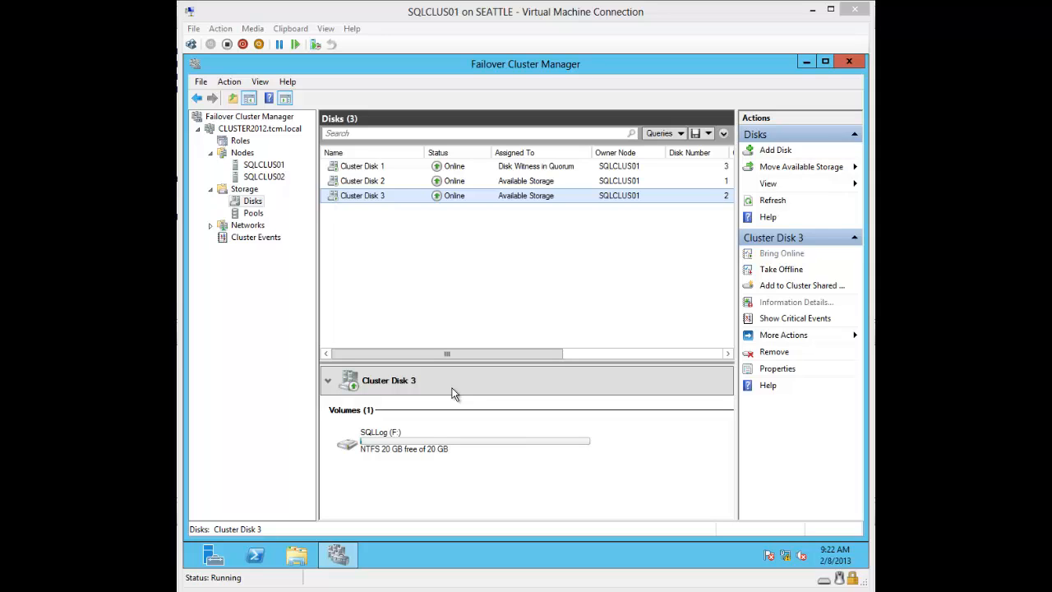
Step: Run setup from DVD Drive (D:) in File Explorer to launch the SQL Server Installation Center
click(306, 557)
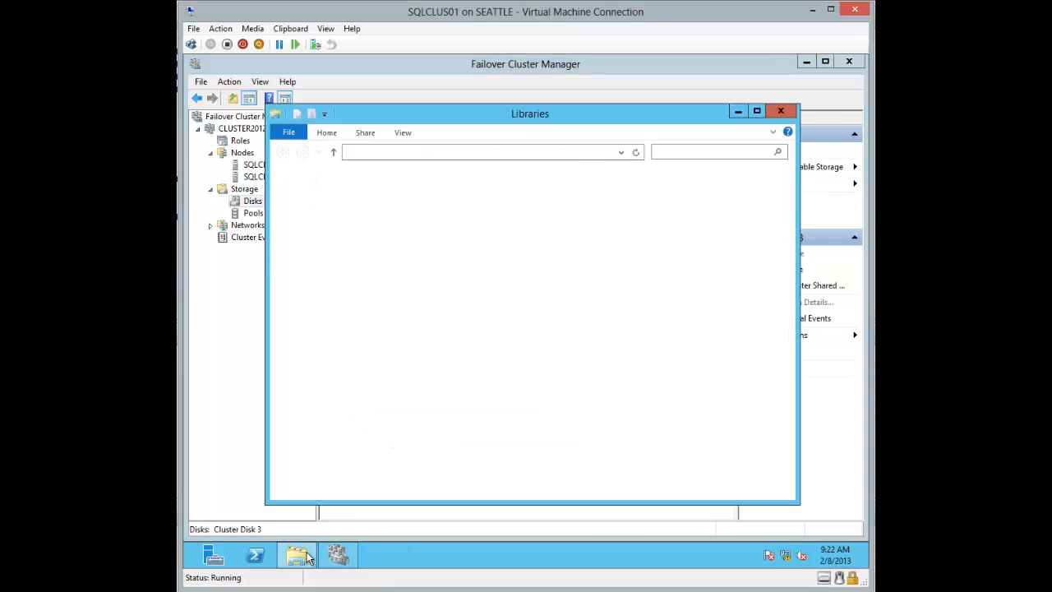
click(326, 363)
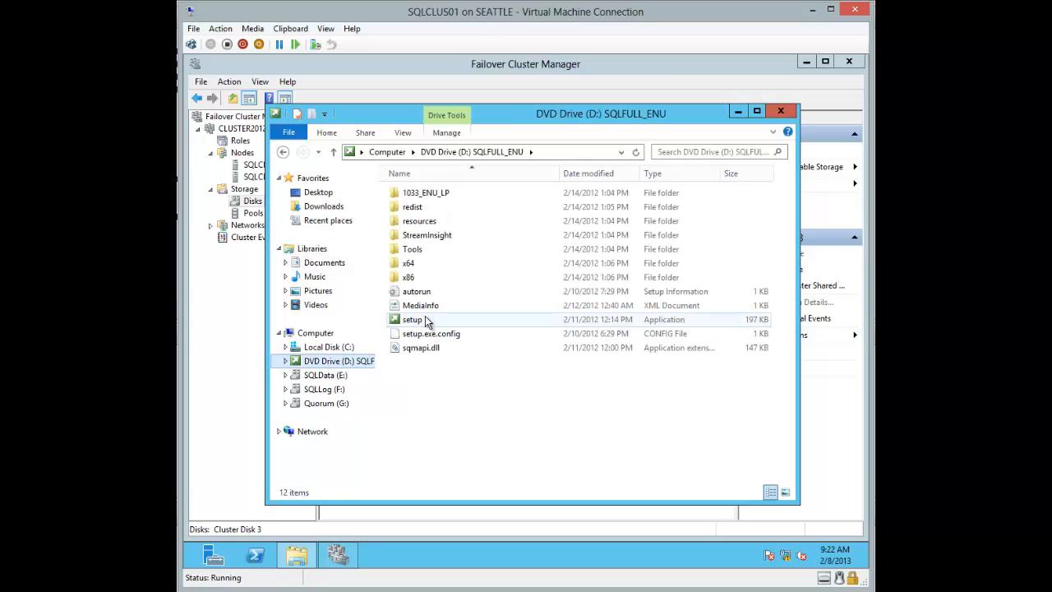
double_click(425, 319)
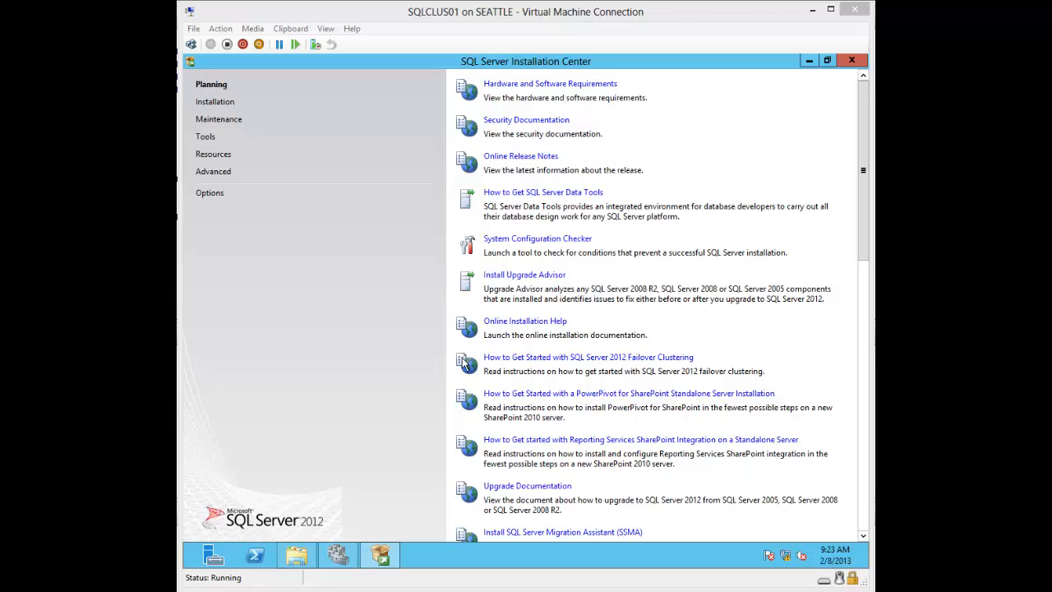
Step: Begin a New SQL Server failover cluster installation from the Installation page
click(220, 105)
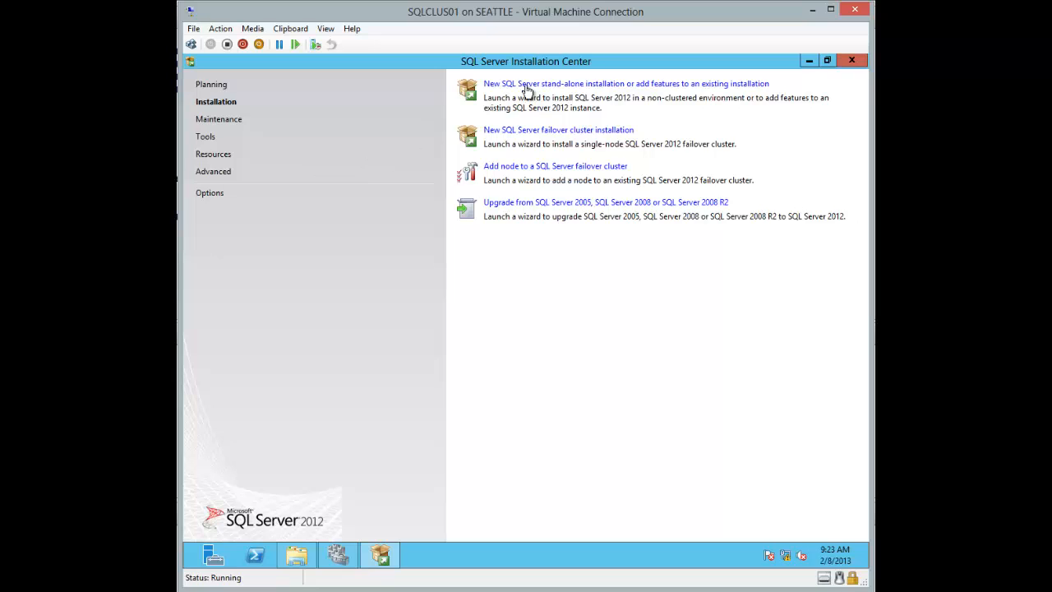
click(507, 134)
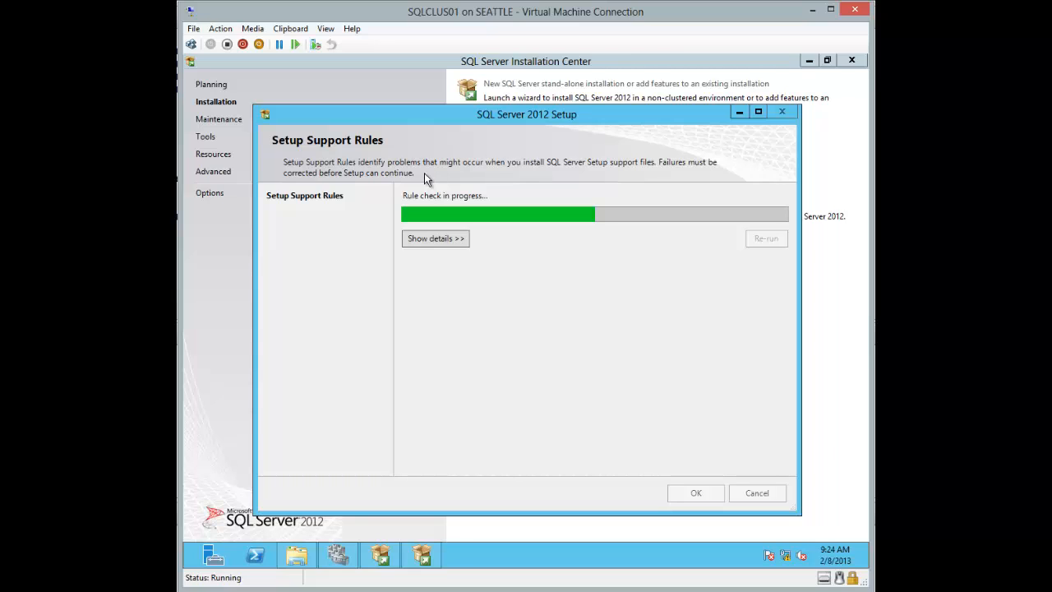
Step: Review the 8 passed setup support rules and continue to the Product Key page
click(430, 237)
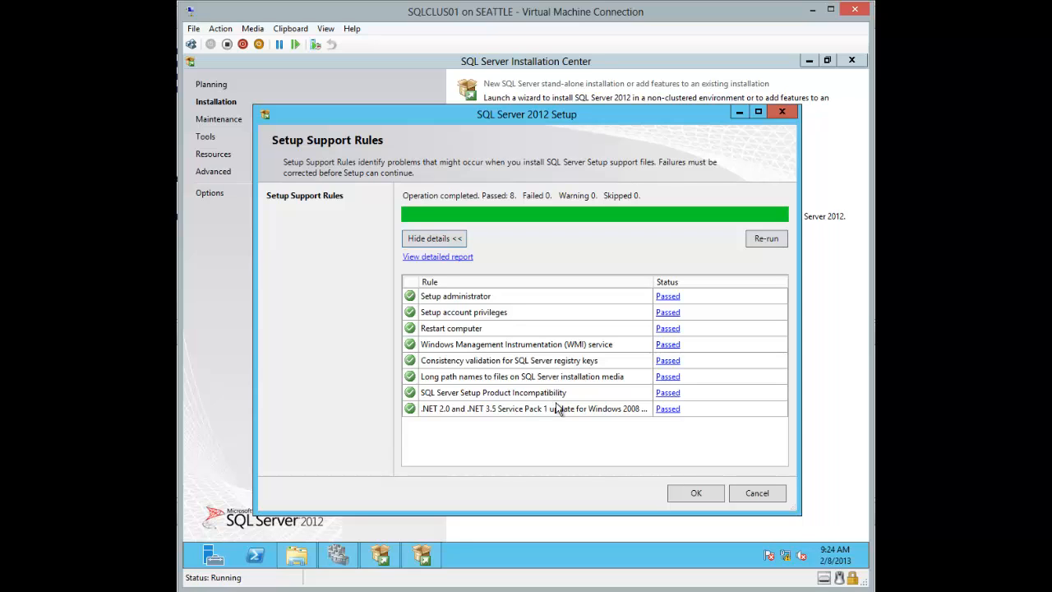
click(694, 493)
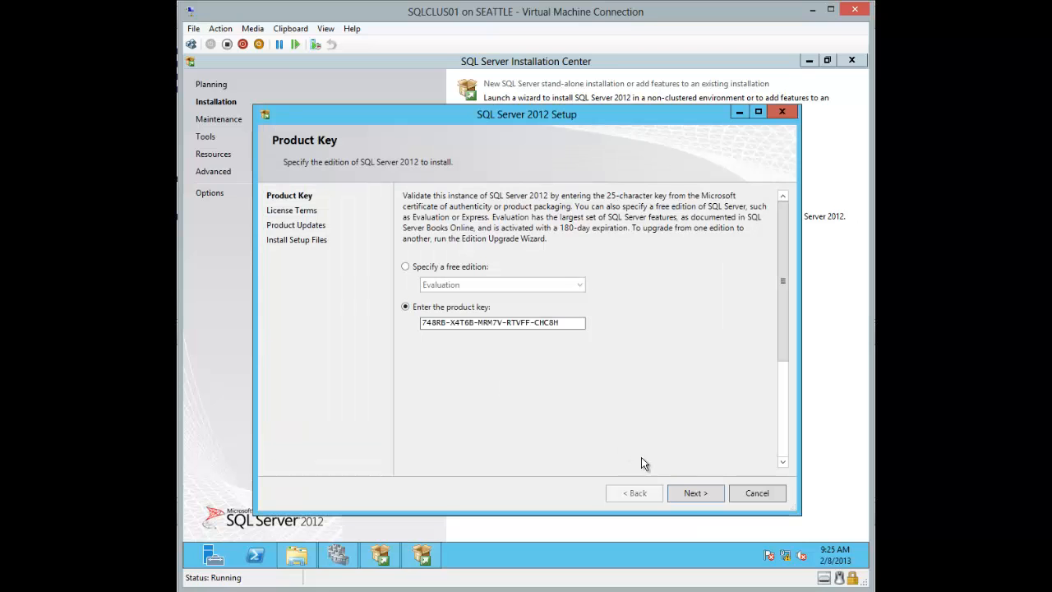
Step: Keep the pre-filled product key and accept the SQL Server license terms
click(693, 496)
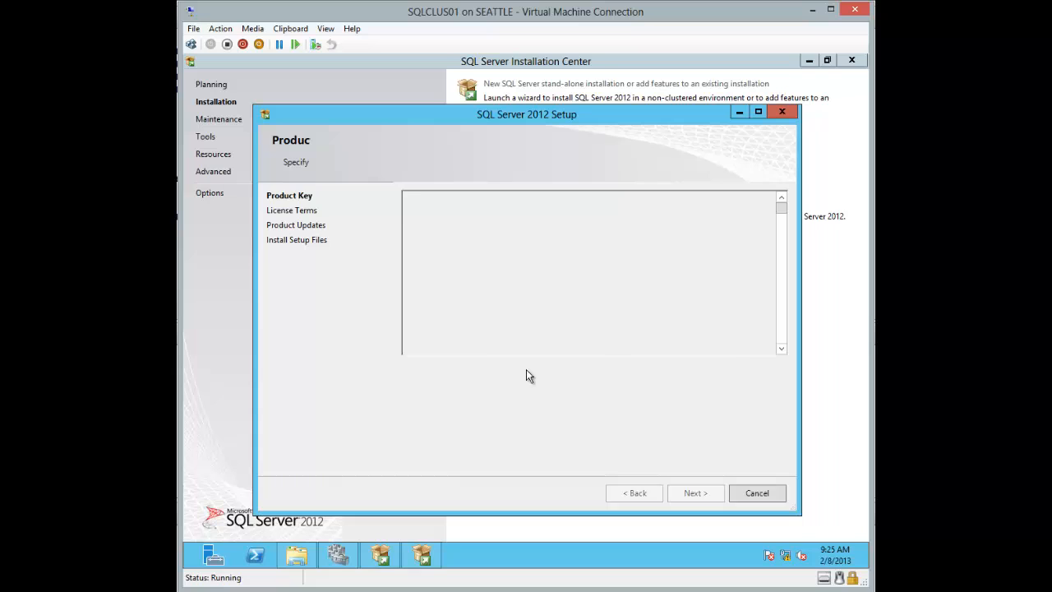
click(468, 397)
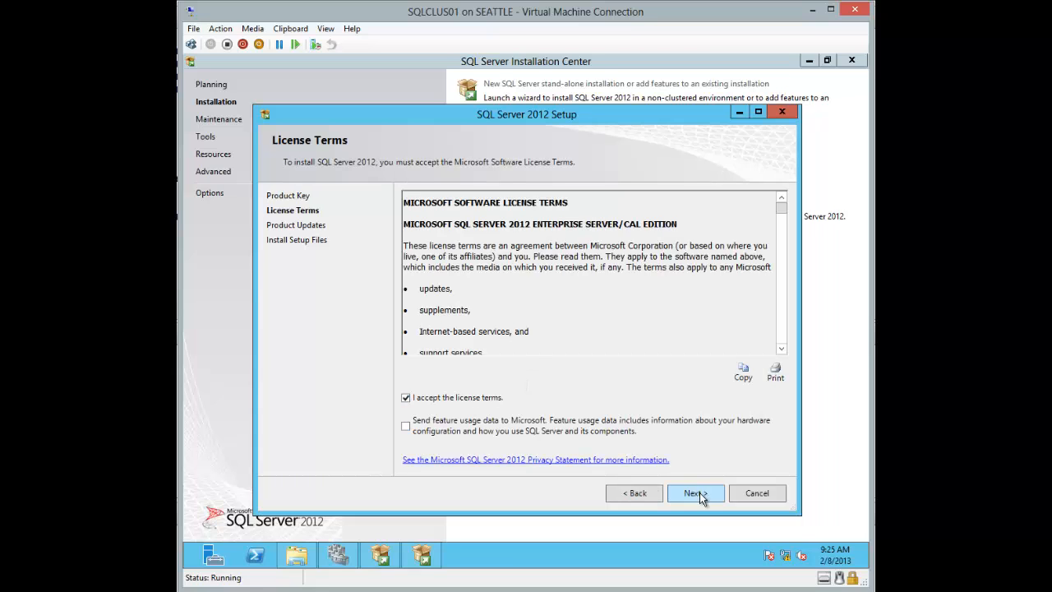
click(698, 493)
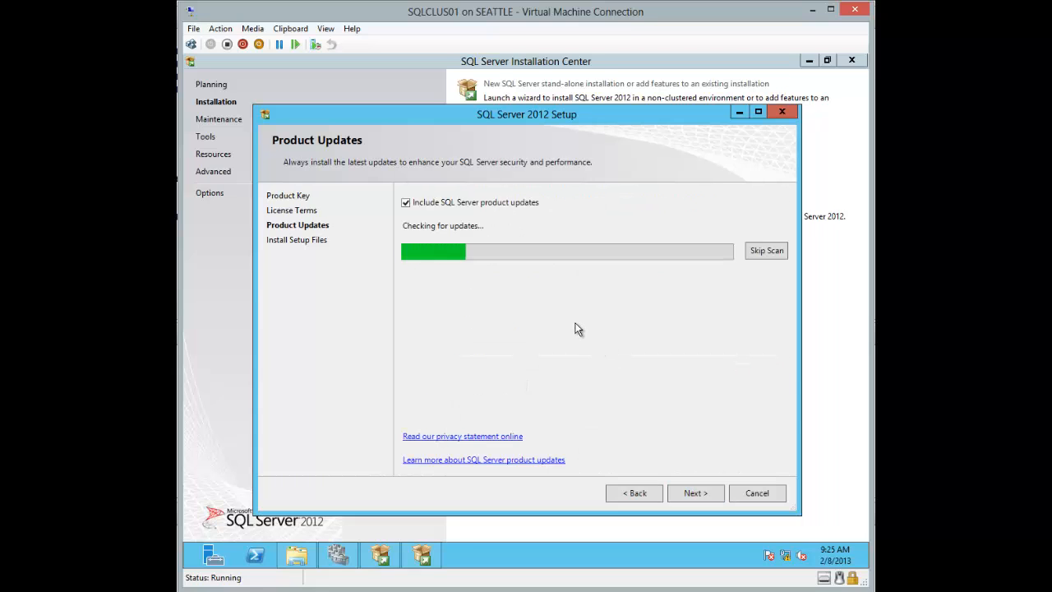
Step: Skip the product update scan and install the setup files in the maximized wizard
click(756, 112)
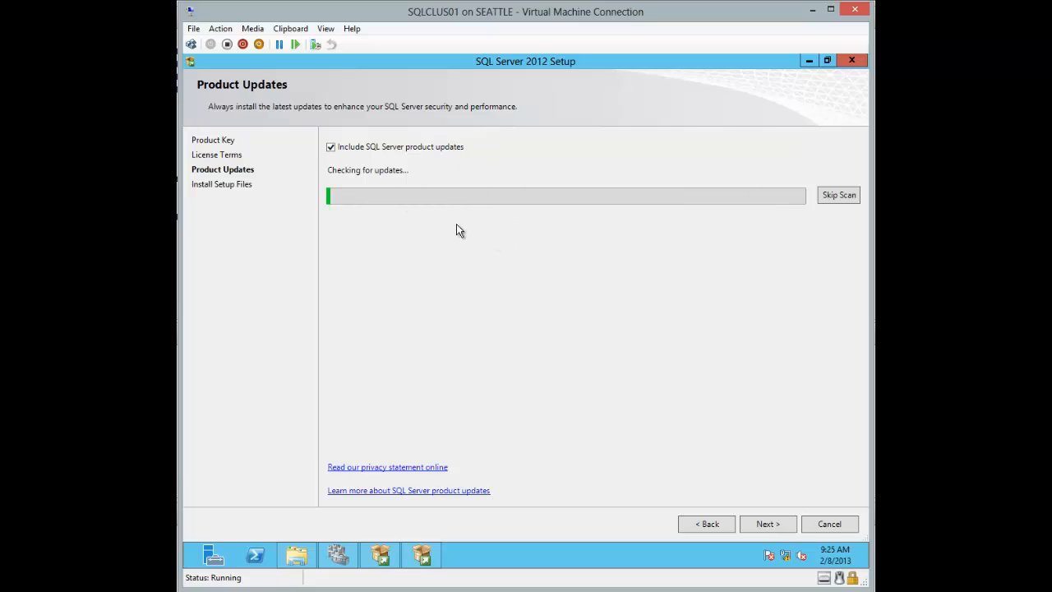
click(838, 196)
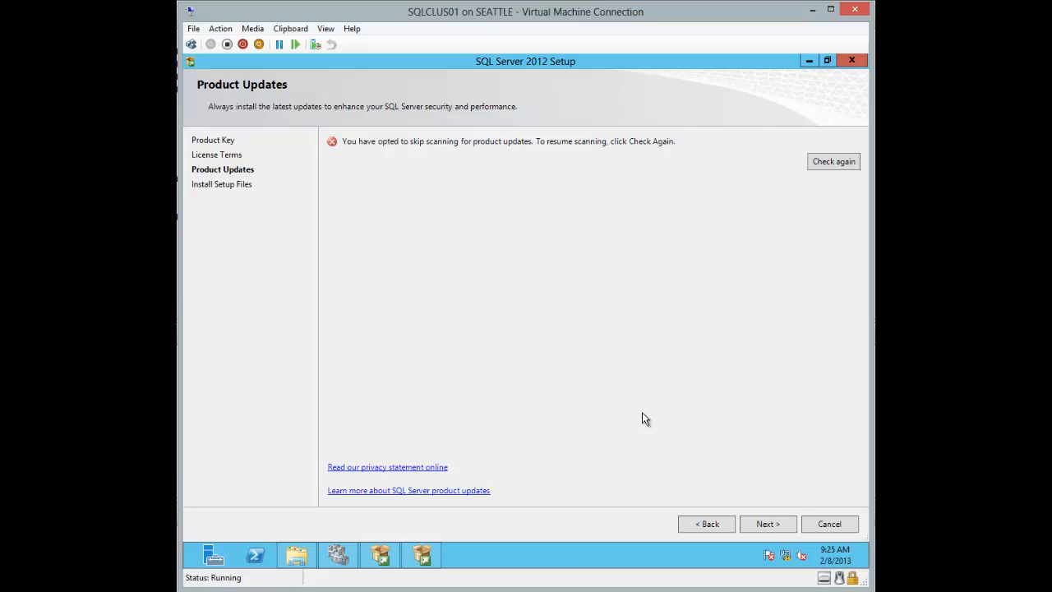
click(774, 526)
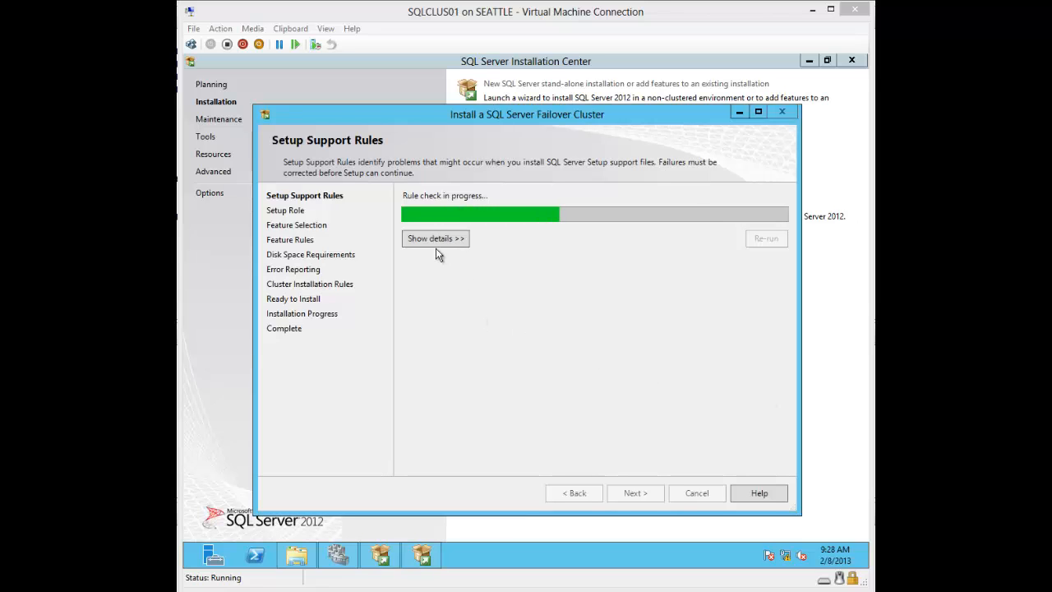
Step: Show the 19 passed / 3 warning rule results and read the MSDTC clustered warning explanation
click(432, 237)
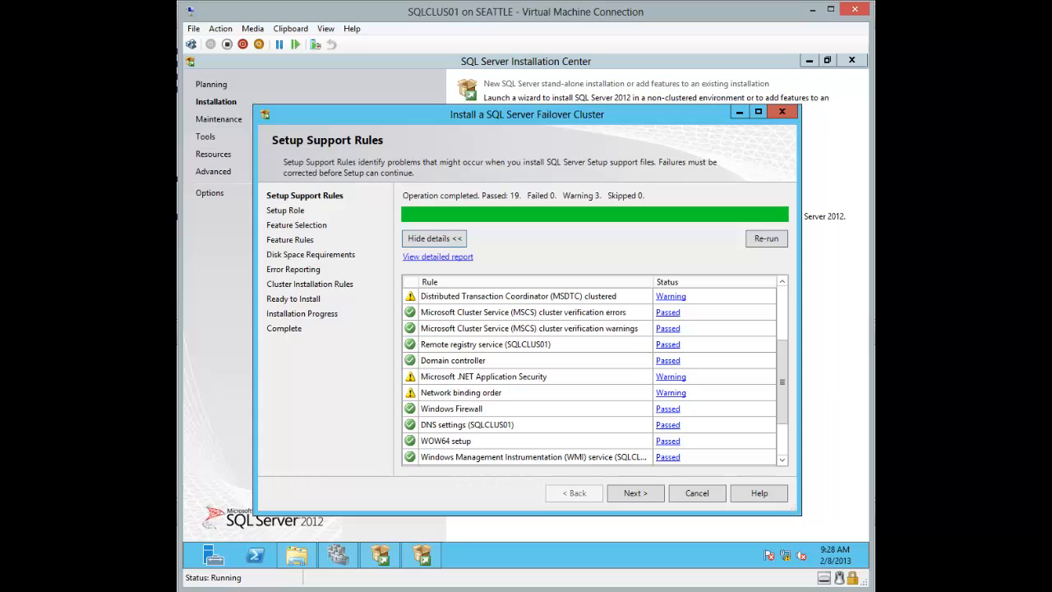
click(757, 111)
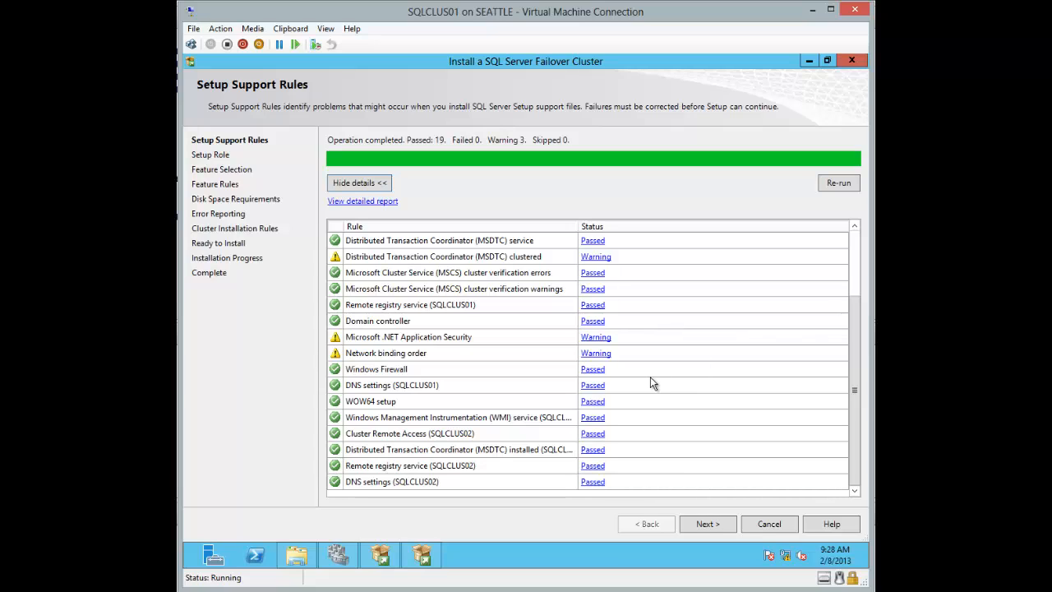
click(593, 259)
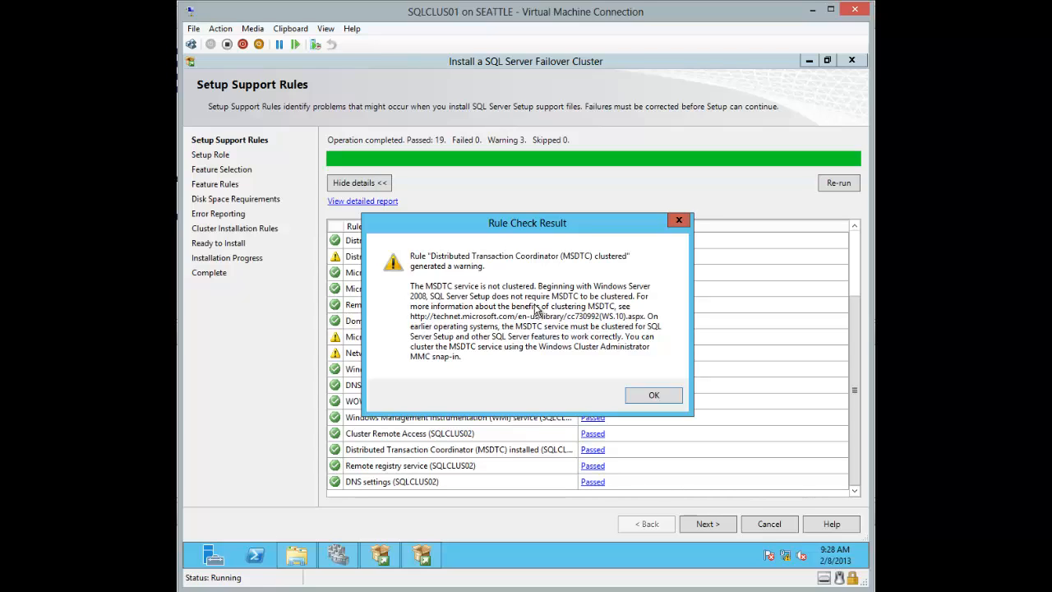
click(651, 395)
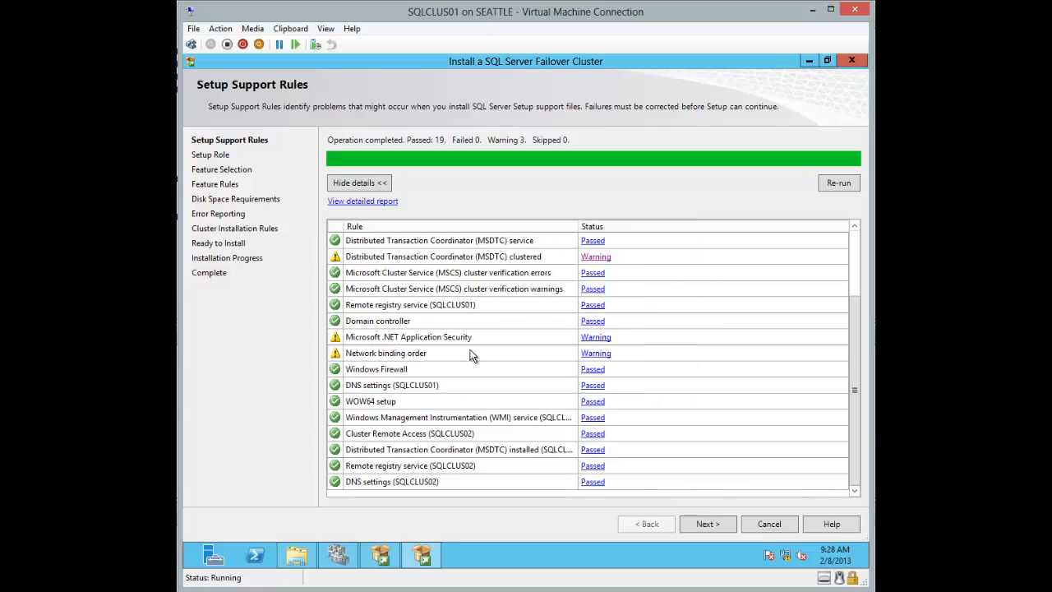
Step: Read the .NET Application Security and Network binding order warning explanations
click(596, 338)
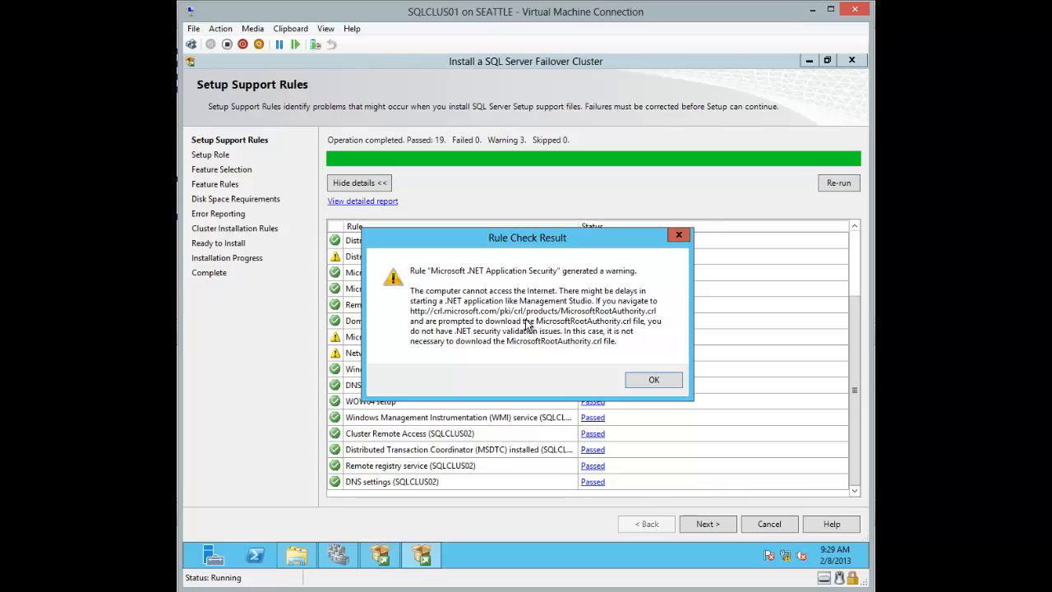
click(647, 381)
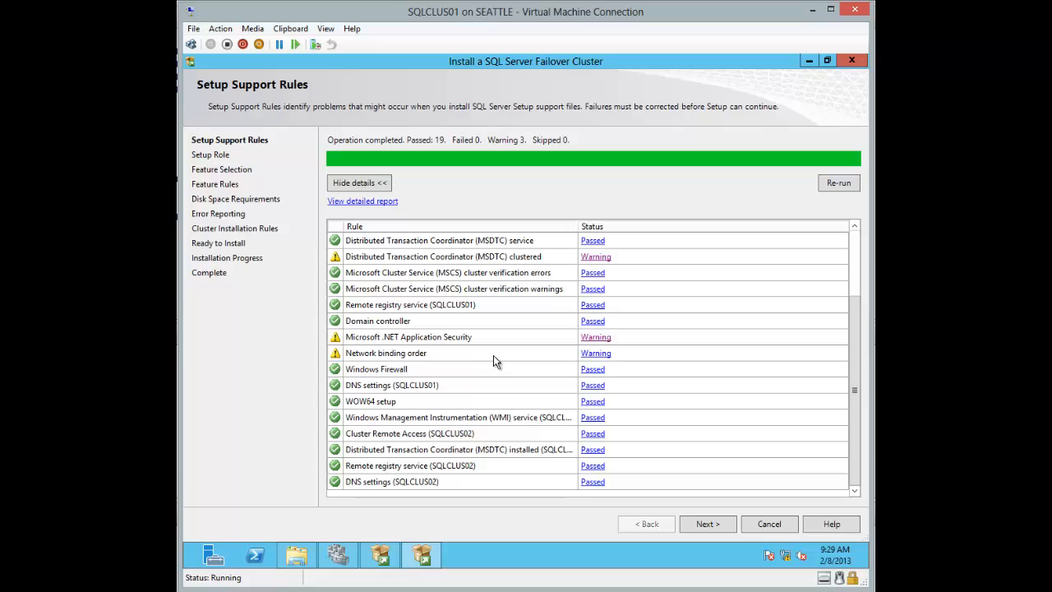
click(595, 355)
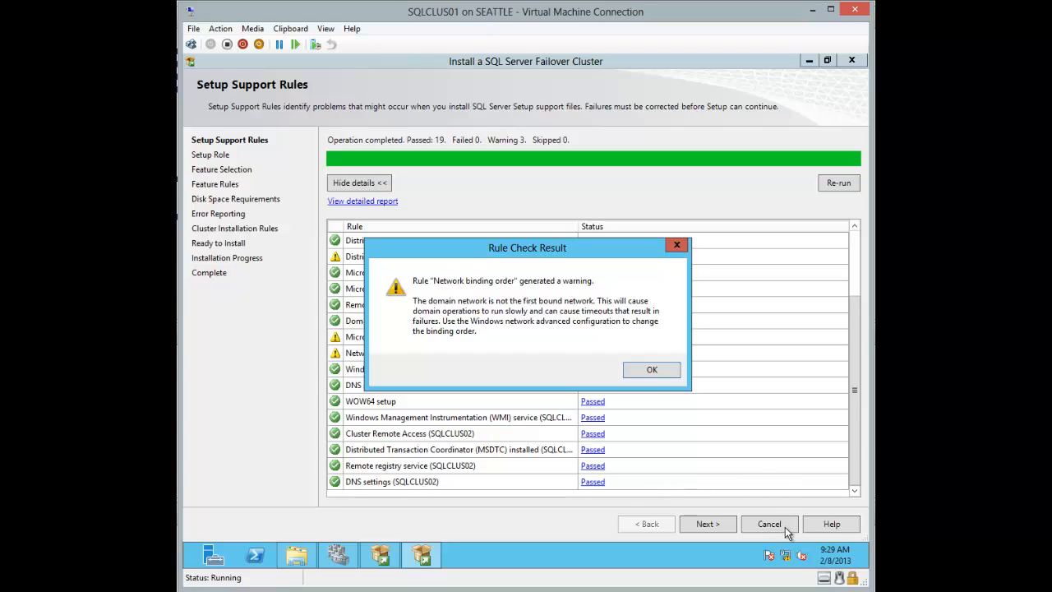
right_click(786, 558)
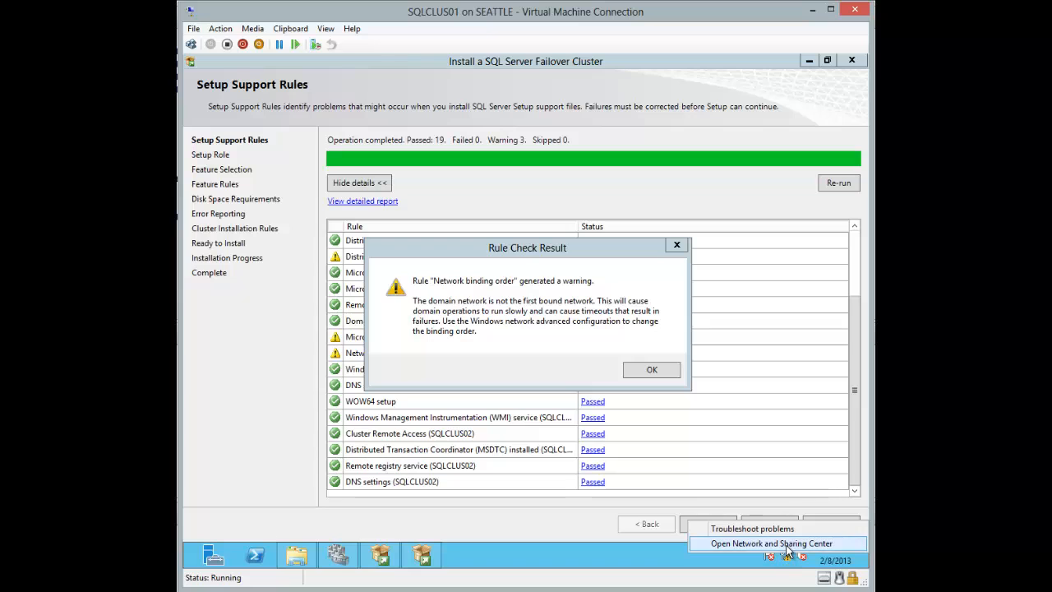
Step: Go from Network and Sharing Center to Network Connections and open Advanced Settings for adapter binding order
click(776, 545)
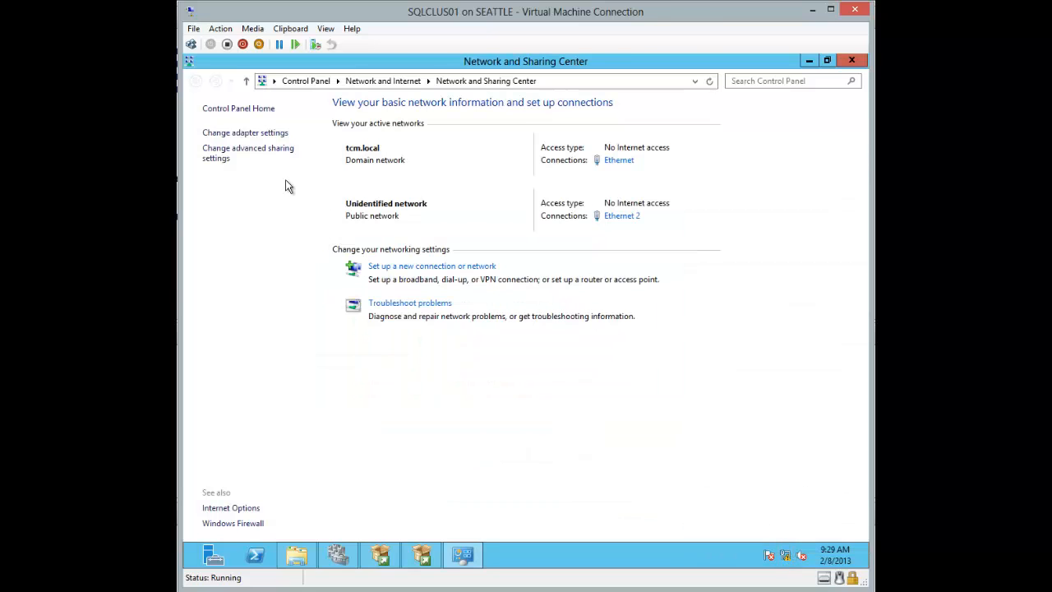
click(271, 133)
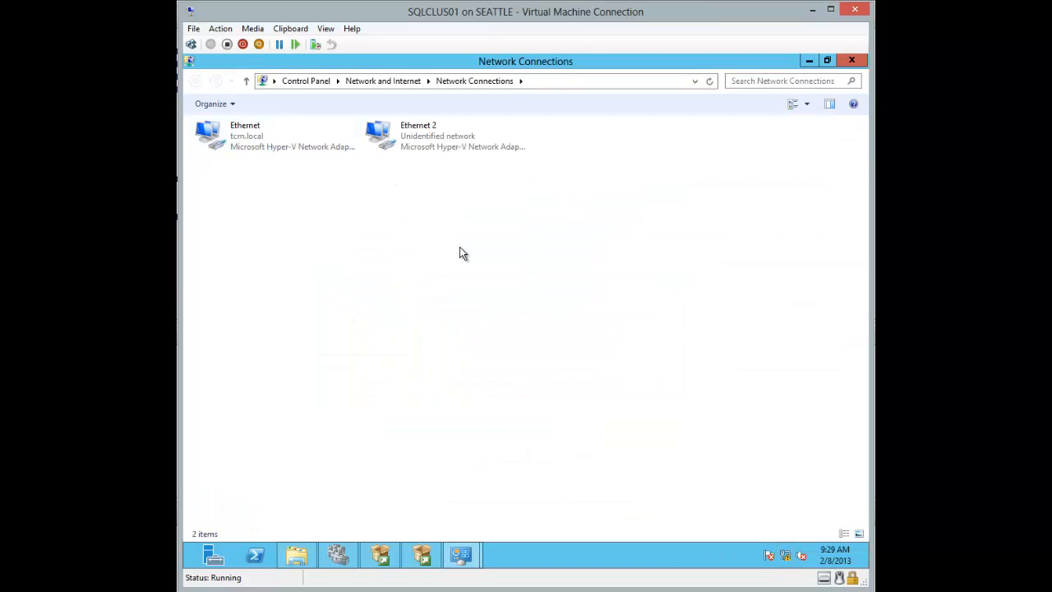
key(alt)
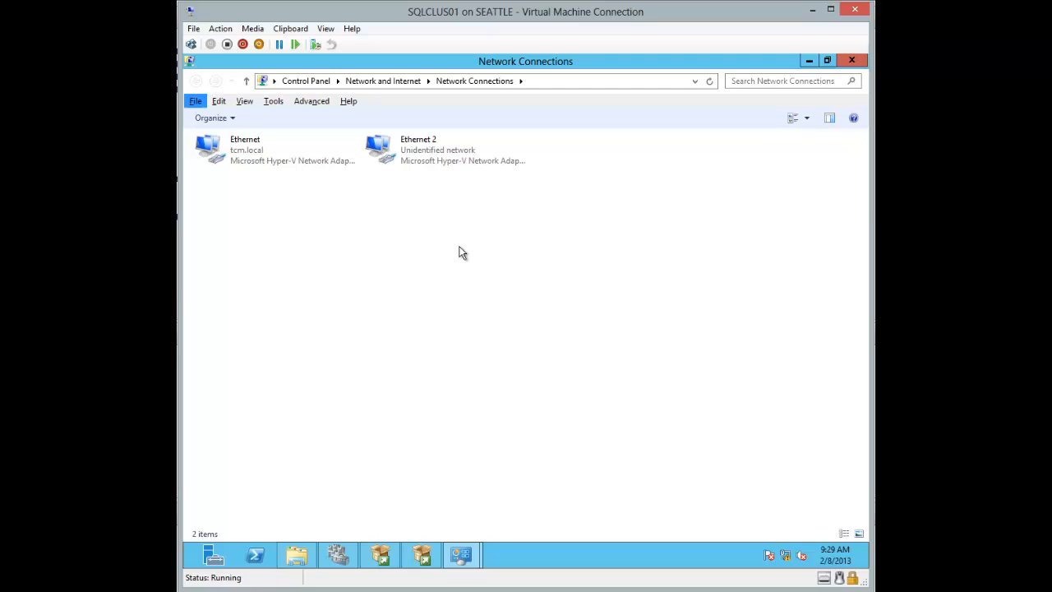
click(319, 101)
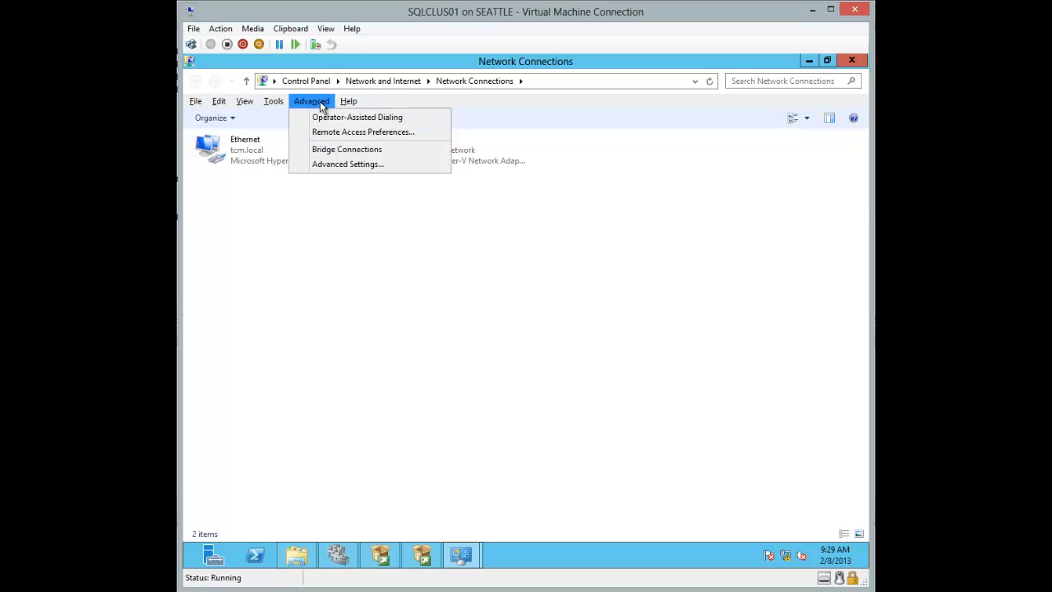
click(336, 165)
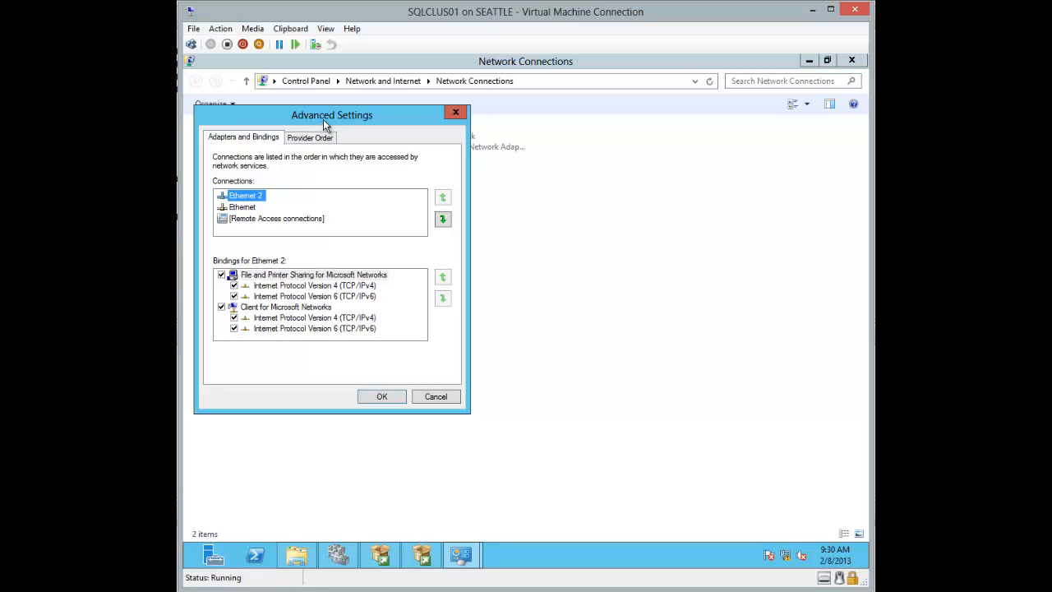
Step: Move the tcm.local Ethernet adapter above Ethernet 2, apply, and close Network Connections
drag(325, 123, 467, 176)
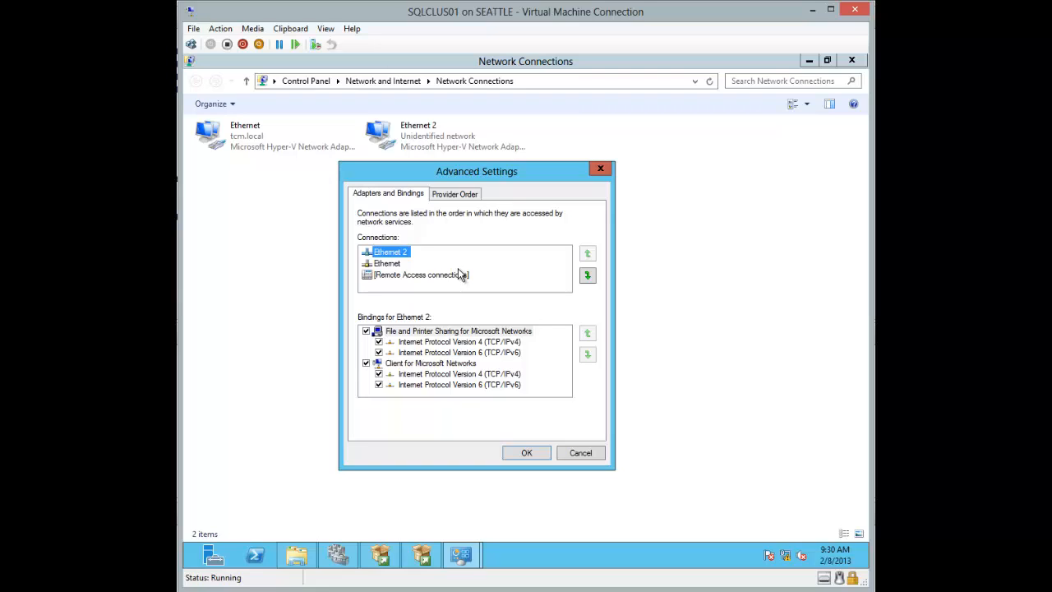
click(390, 265)
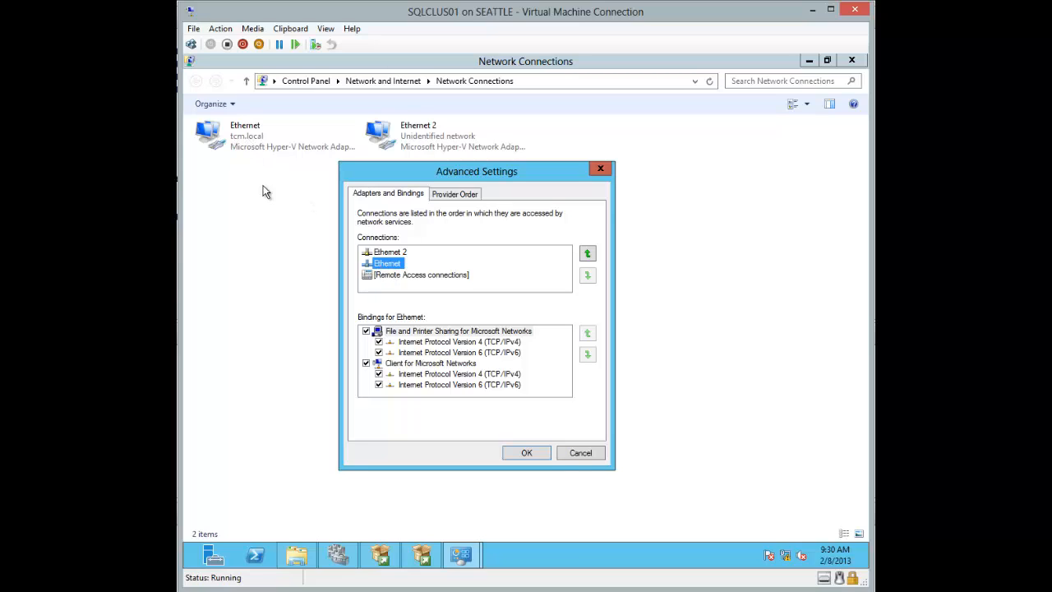
click(587, 254)
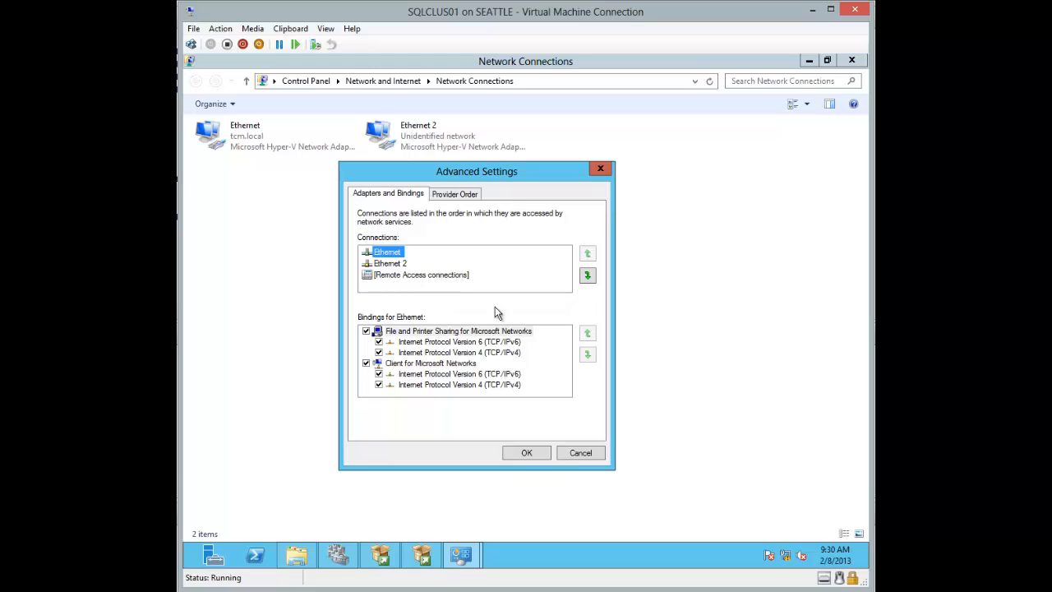
click(449, 195)
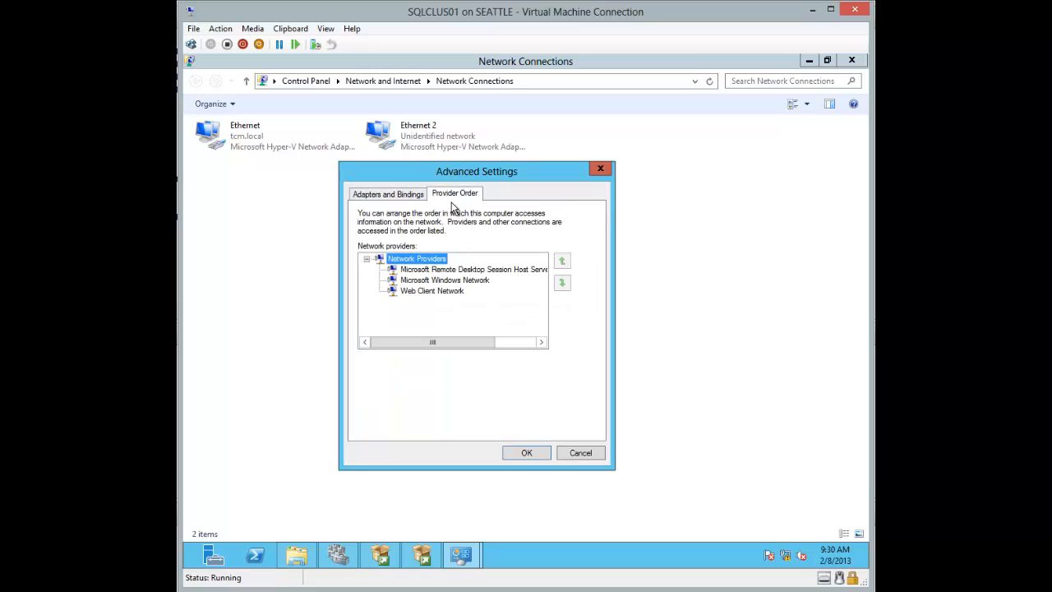
click(407, 195)
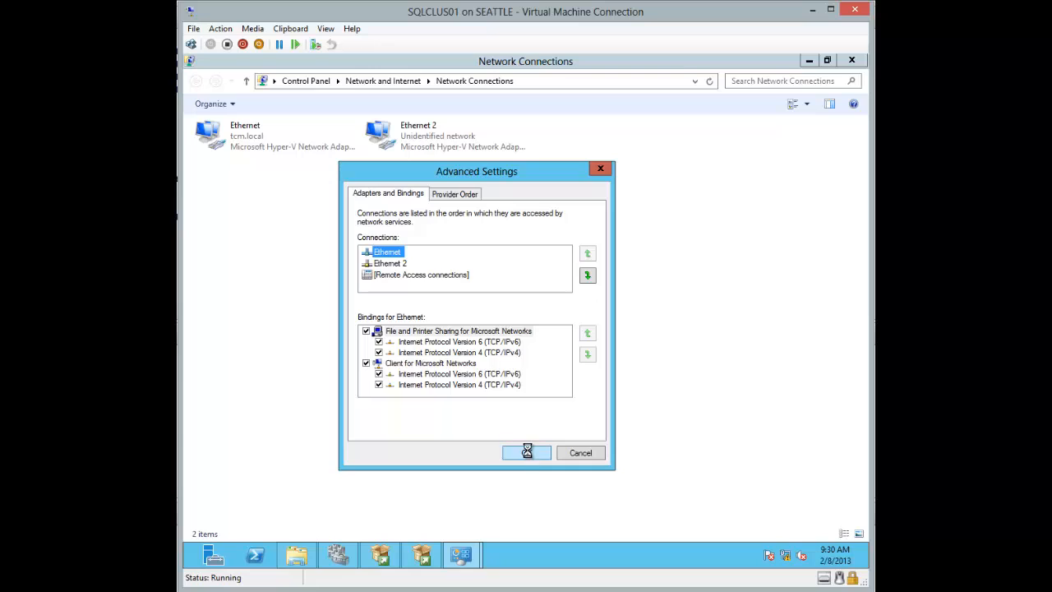
click(852, 62)
Step: Re-run the setup support rules so Network binding order passes, leaving 20 passed and 2 warnings
click(852, 62)
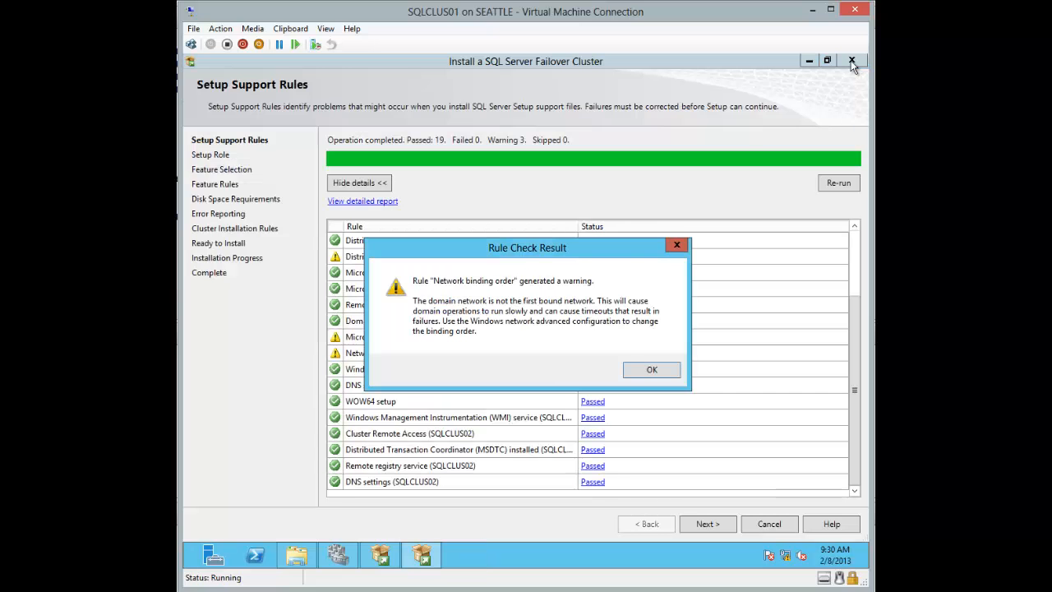
click(657, 376)
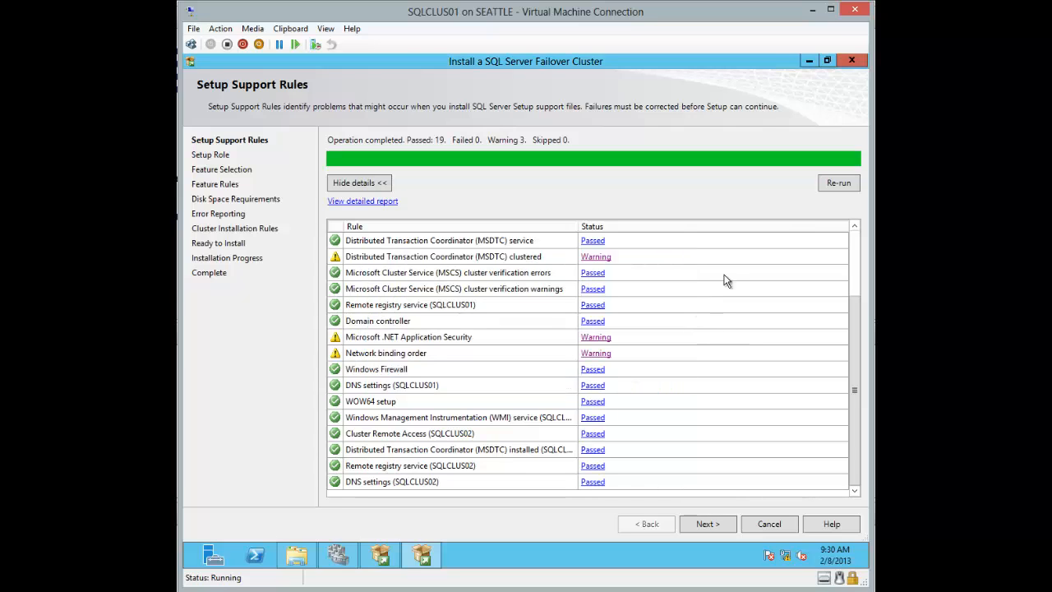
click(826, 188)
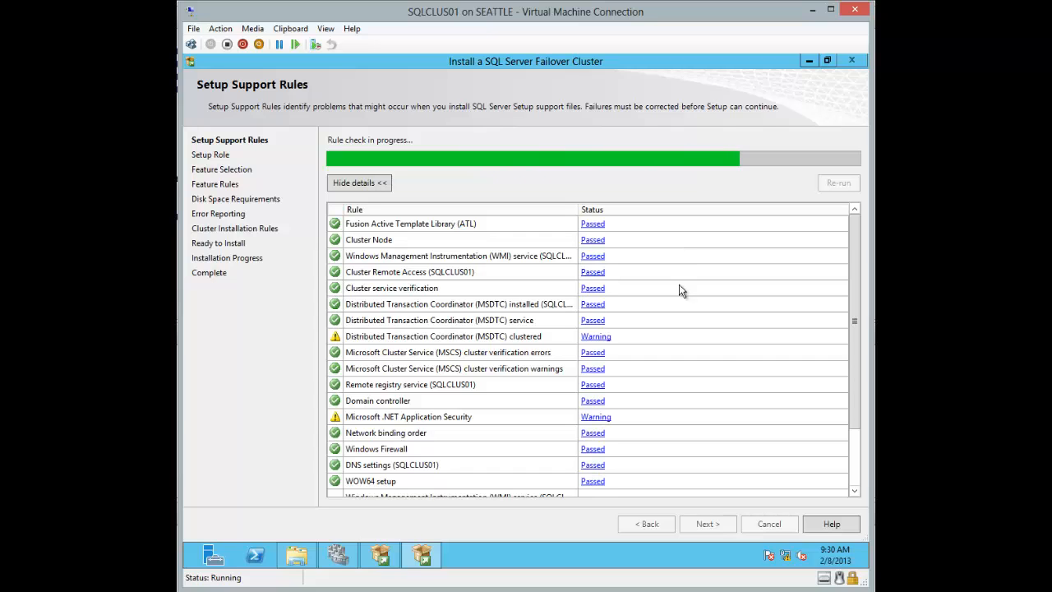
drag(852, 343, 854, 378)
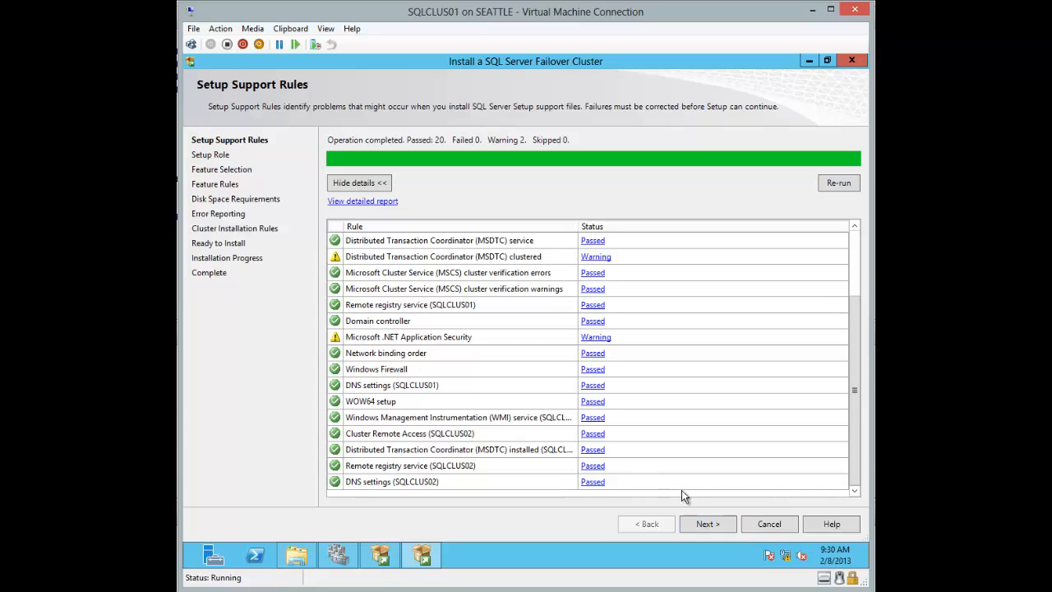
Step: Keep SQL Server Feature Installation as the setup role and advance to Feature Selection
click(703, 522)
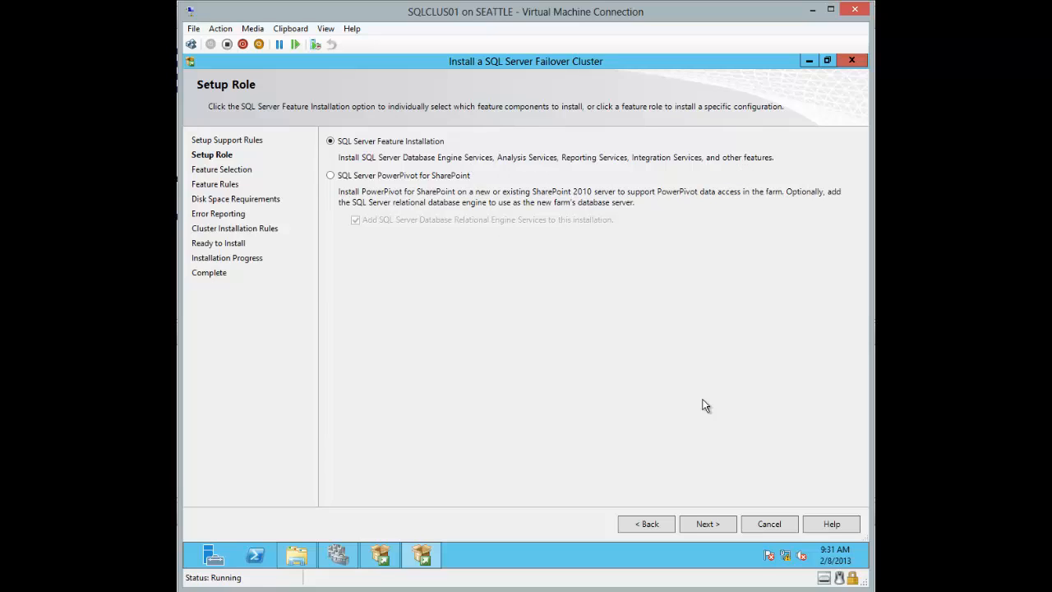
click(707, 523)
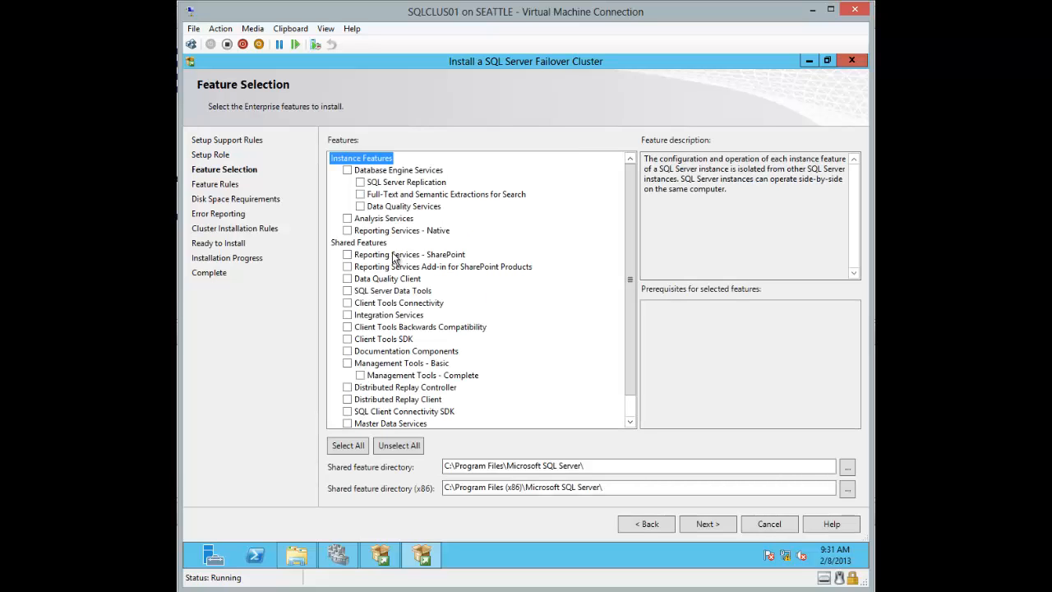
Step: Tick Database Engine Services, Management Tools - Complete, Client Tools Backwards Compatibility and SQL Server Data Tools
click(346, 170)
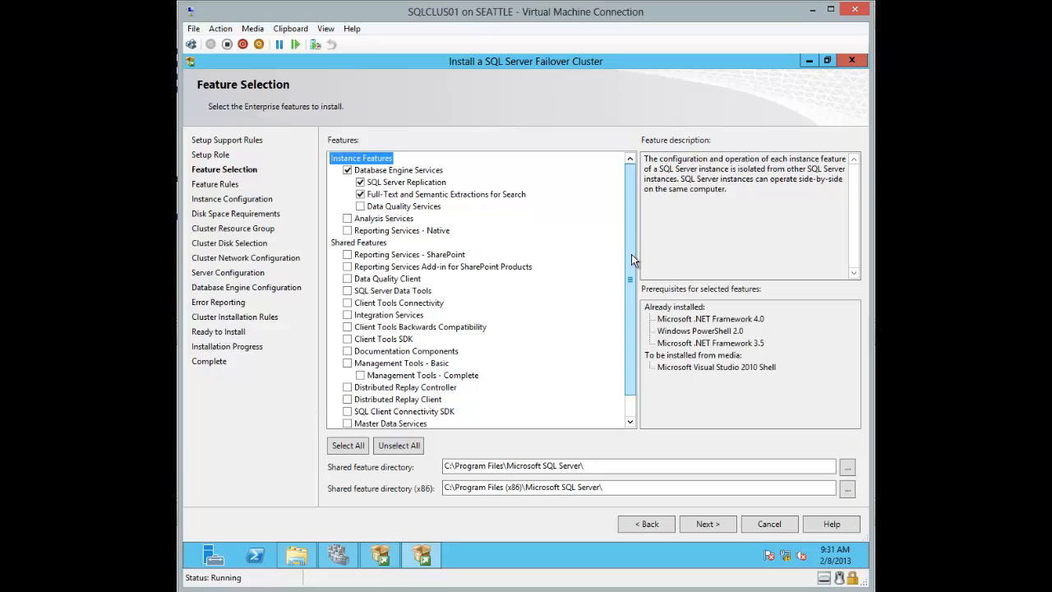
drag(631, 255, 631, 300)
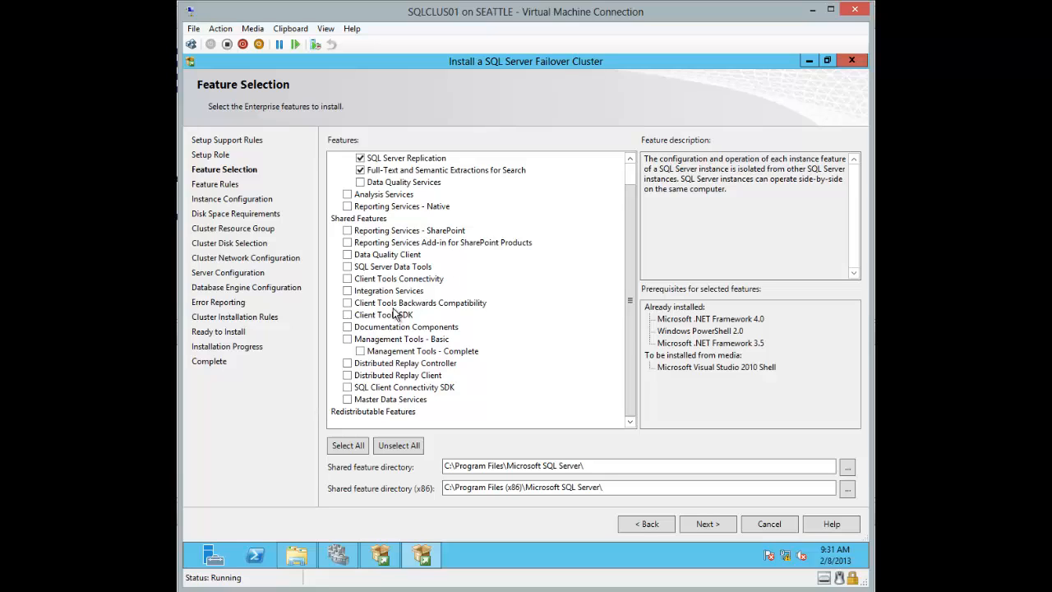
click(359, 352)
click(381, 304)
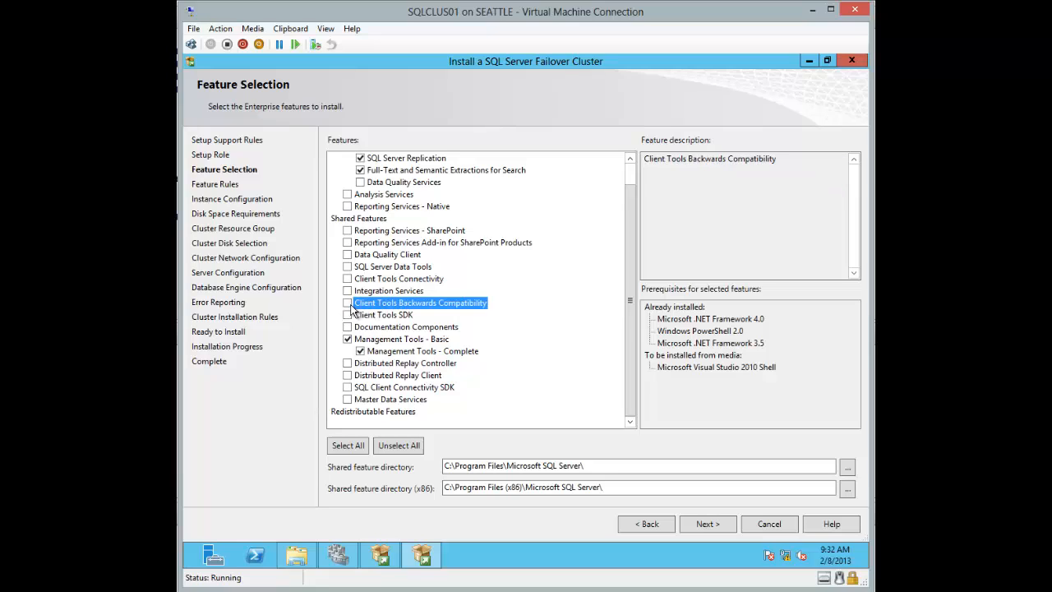
click(350, 305)
click(396, 267)
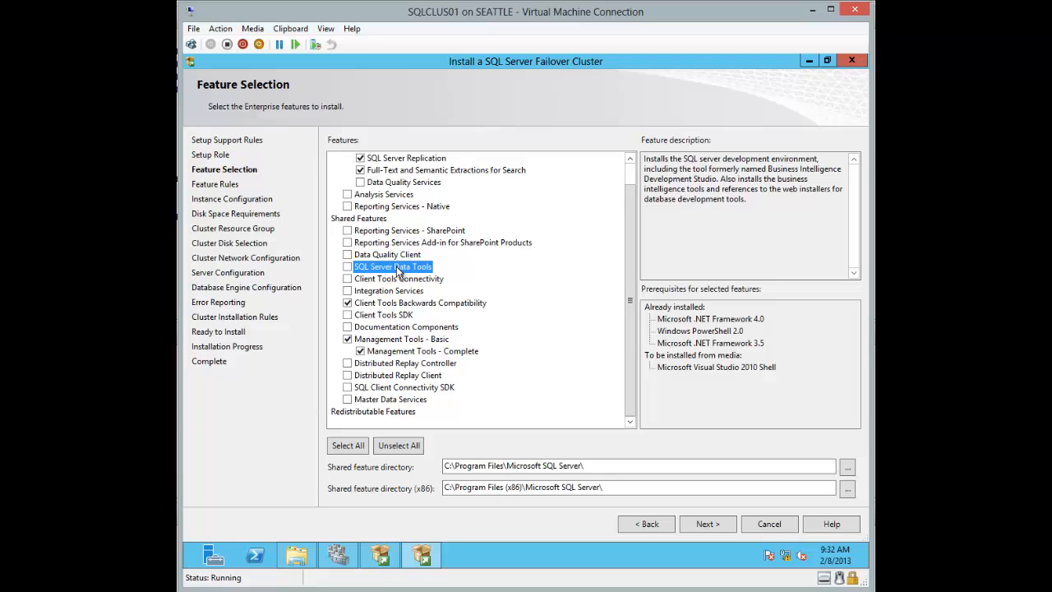
click(347, 267)
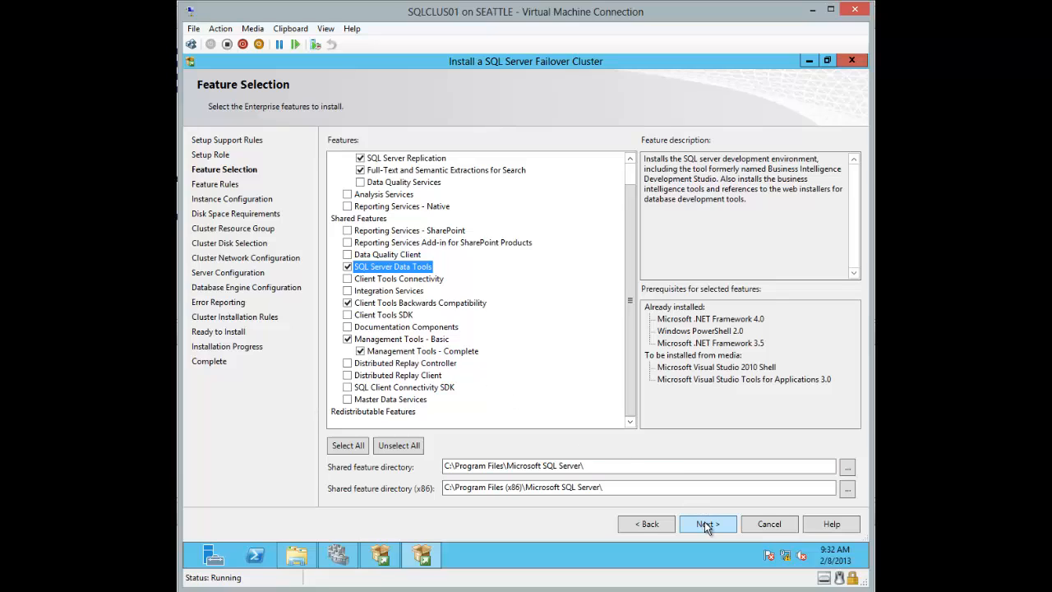
scroll(624, 302, up, 1)
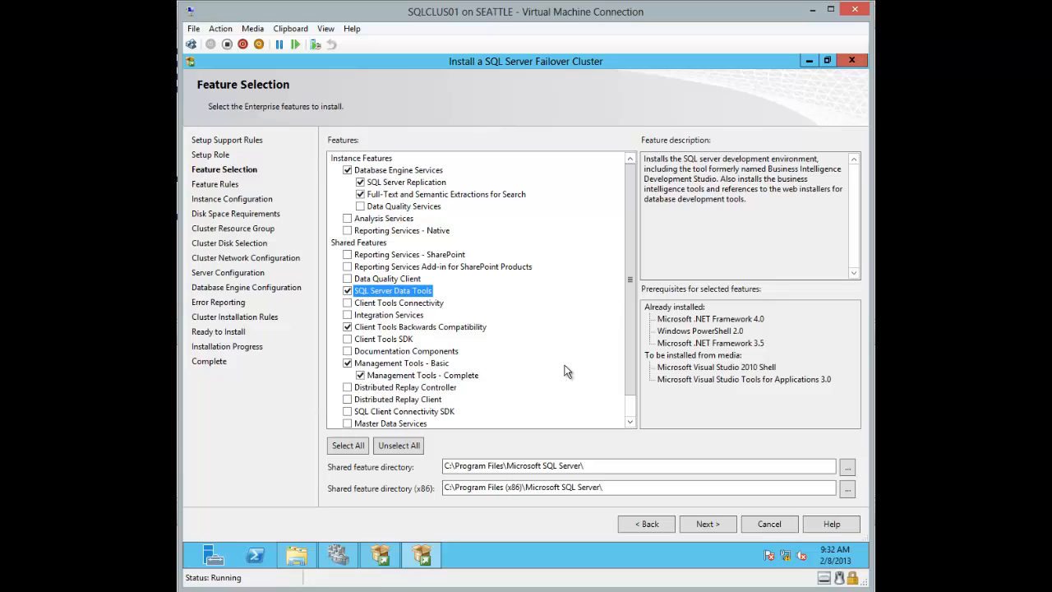
Step: Pass the Feature Rules check and advance to the Instance Configuration page
click(710, 523)
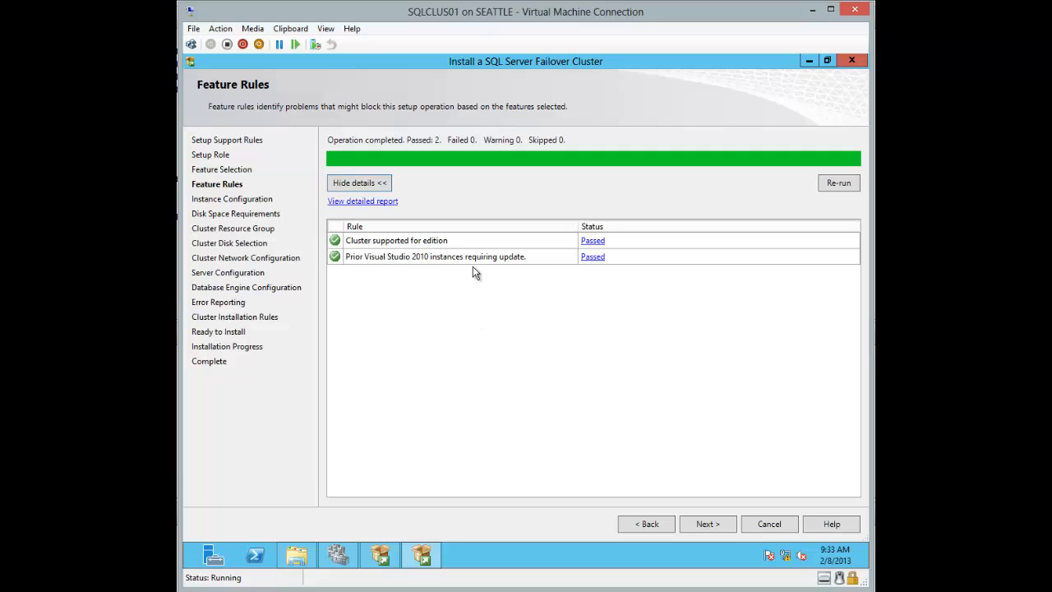
click(722, 523)
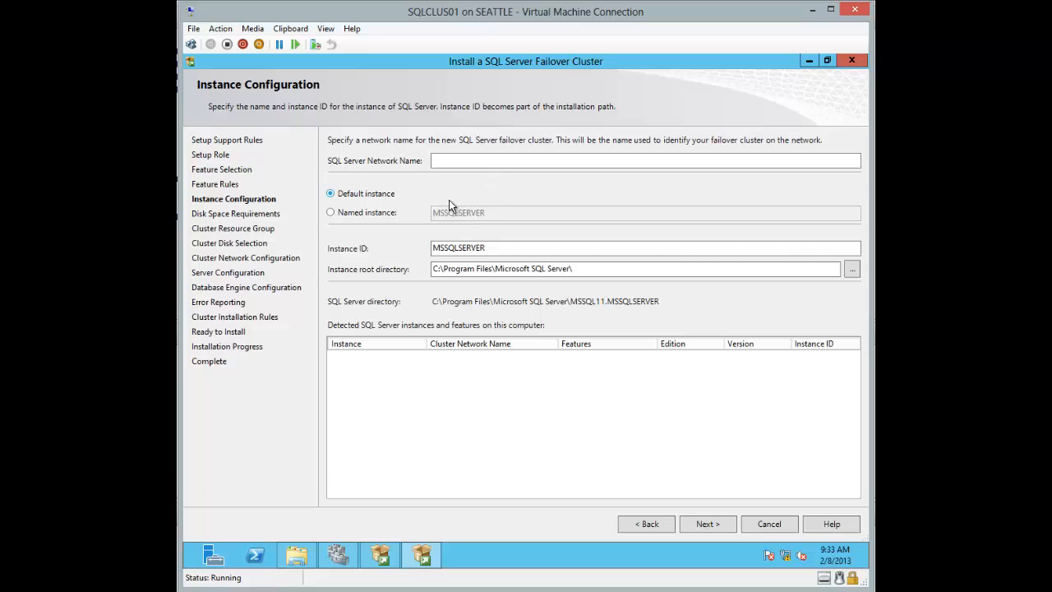
Step: Select Named instance on Instance Configuration, leaving the network name blank for now
click(449, 160)
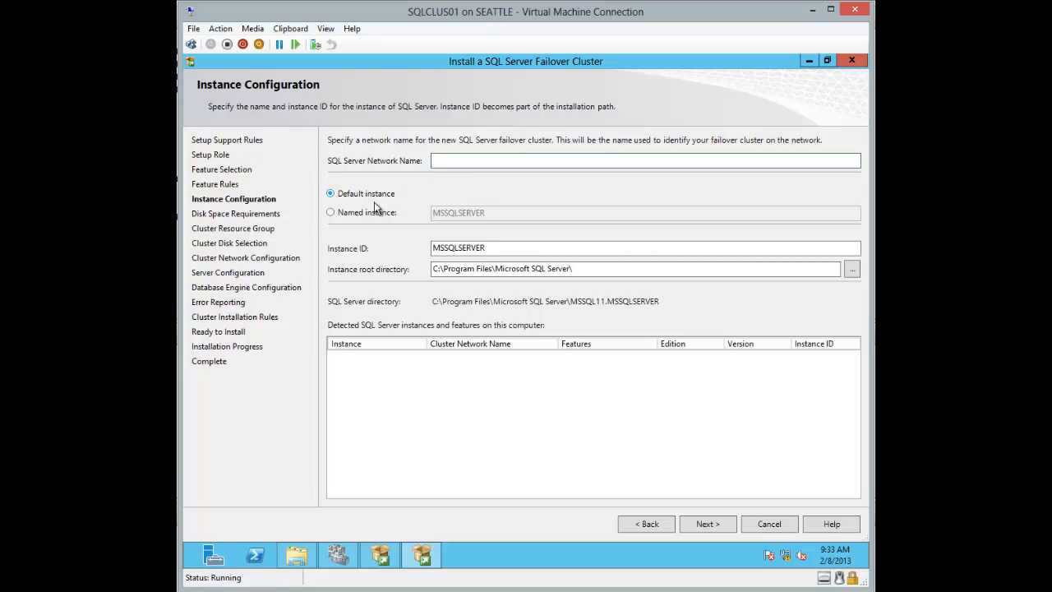
click(332, 212)
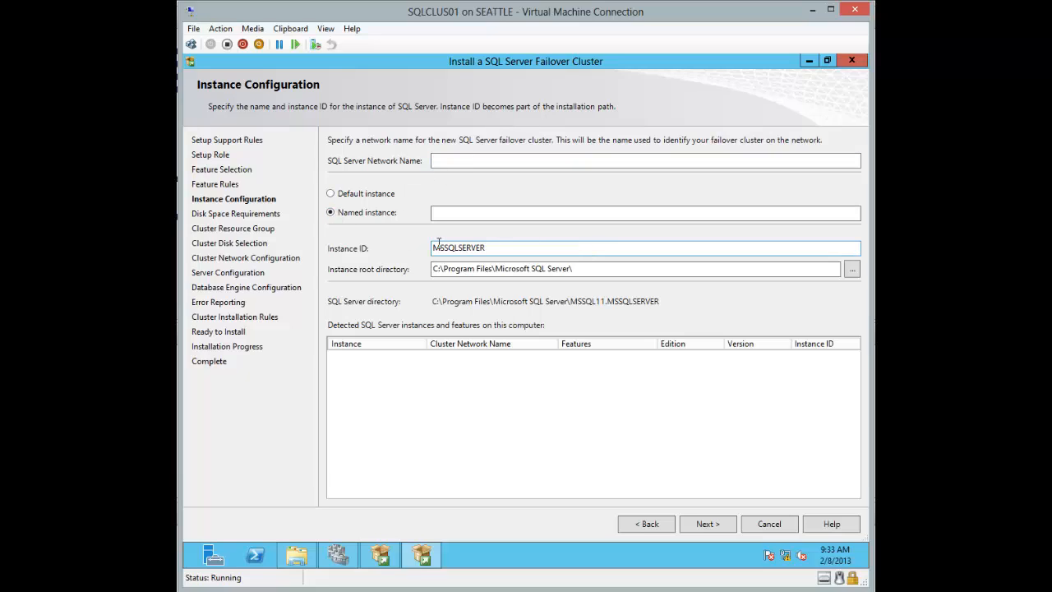
click(450, 160)
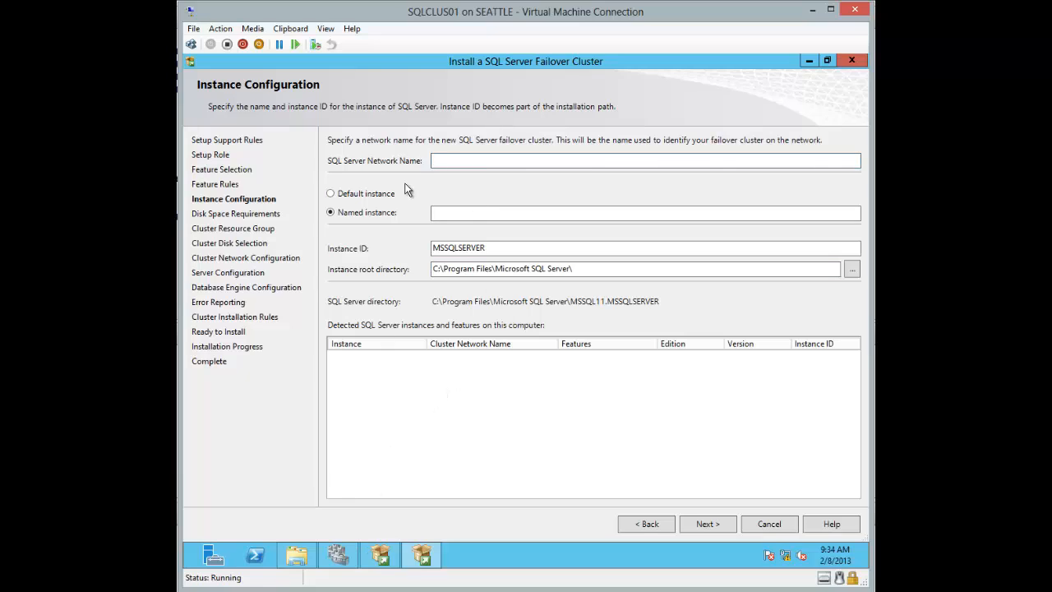
click(353, 590)
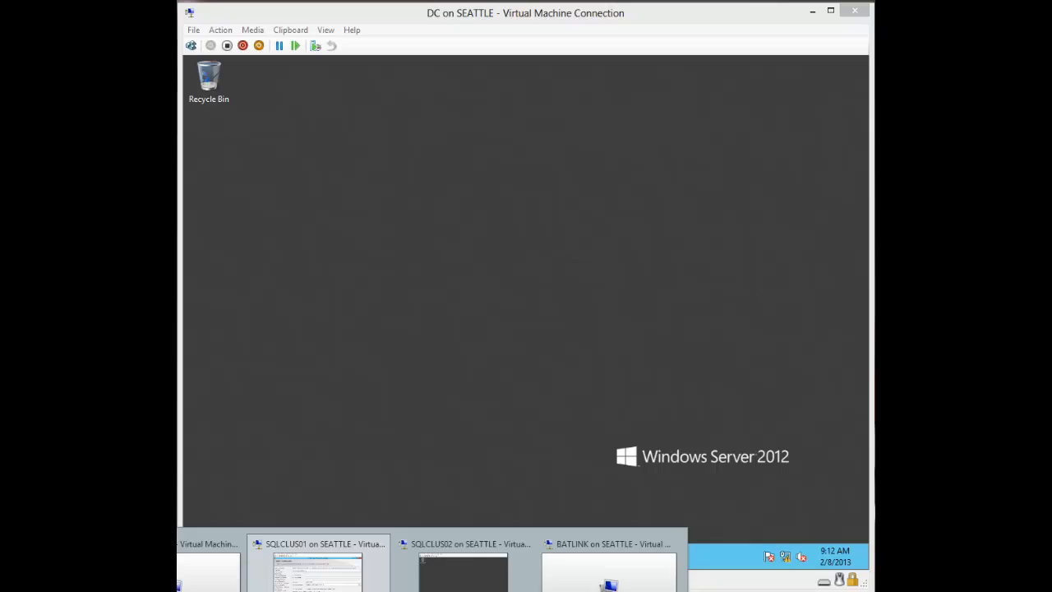
Step: On the domain controller, launch DNS Manager and expand Forward Lookup Zones to tcm.local
click(208, 571)
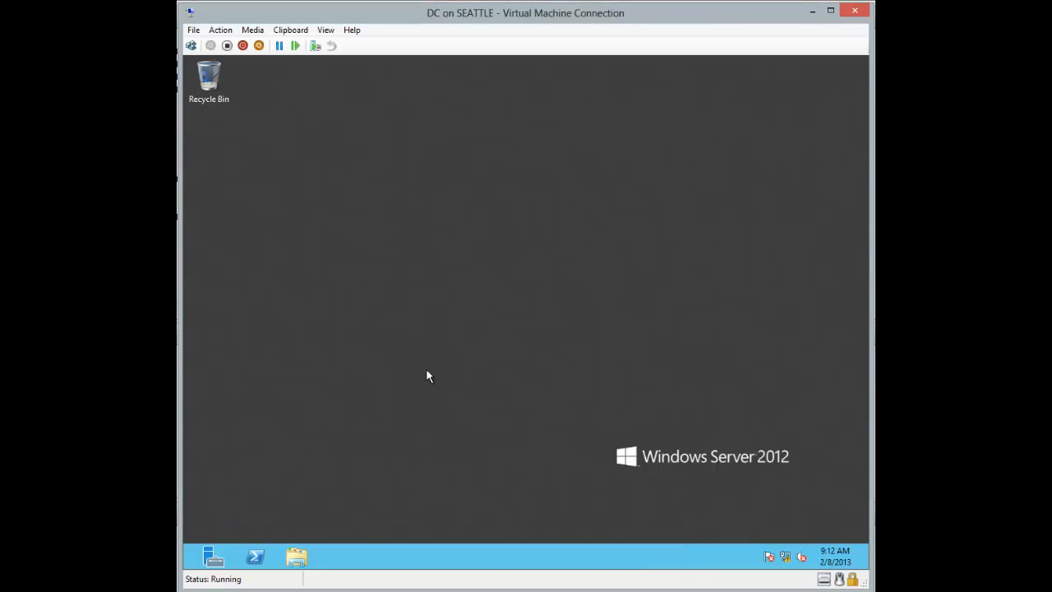
click(188, 571)
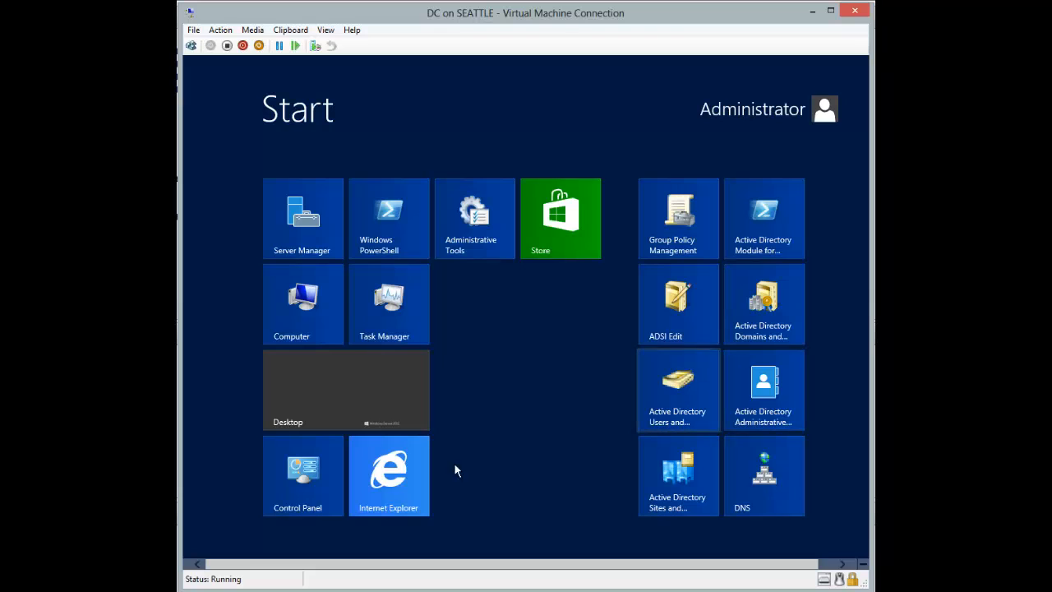
click(760, 484)
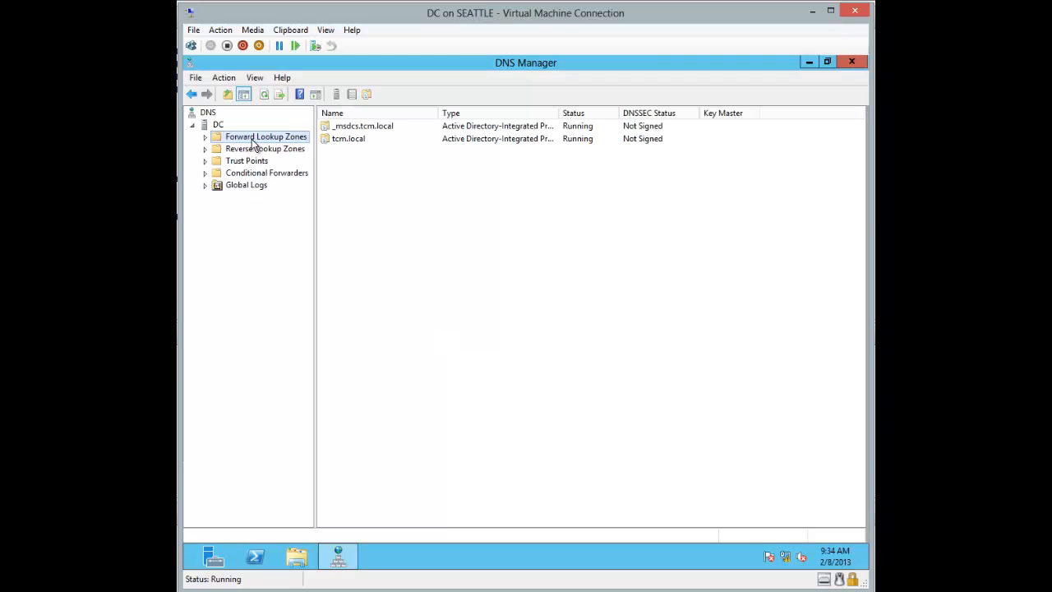
double_click(251, 137)
double_click(253, 160)
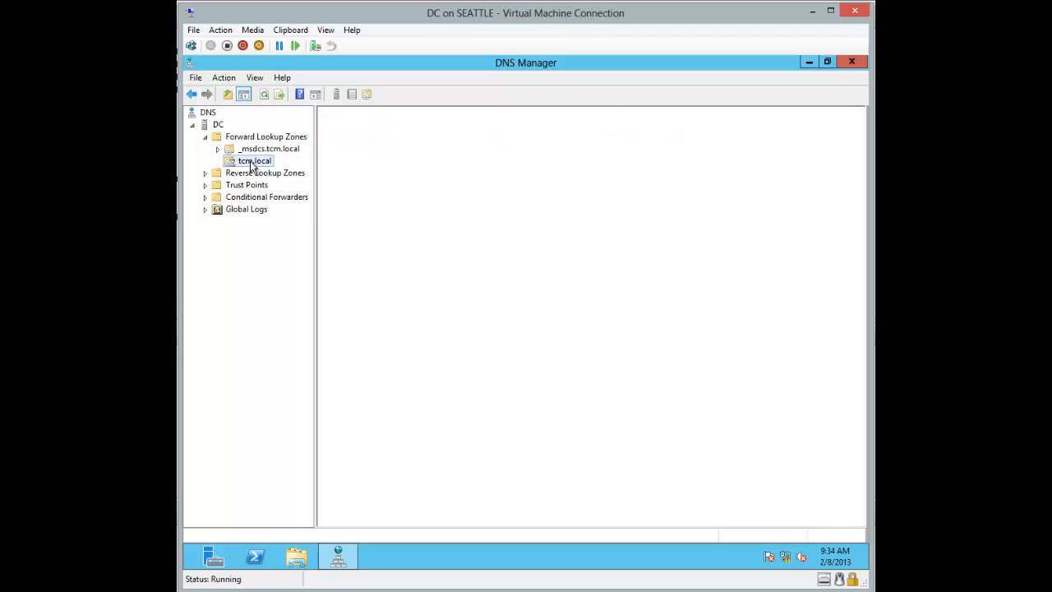
Step: Add host record SQL2012CLUSTER at 192.168.180.160, allowing authenticated users to update it
right_click(402, 406)
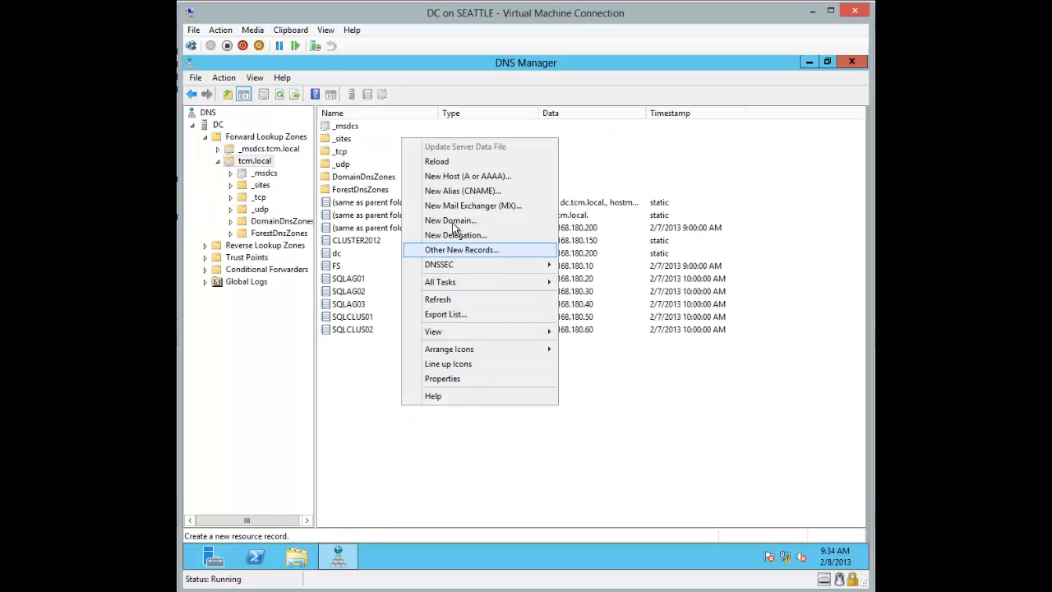
click(466, 176)
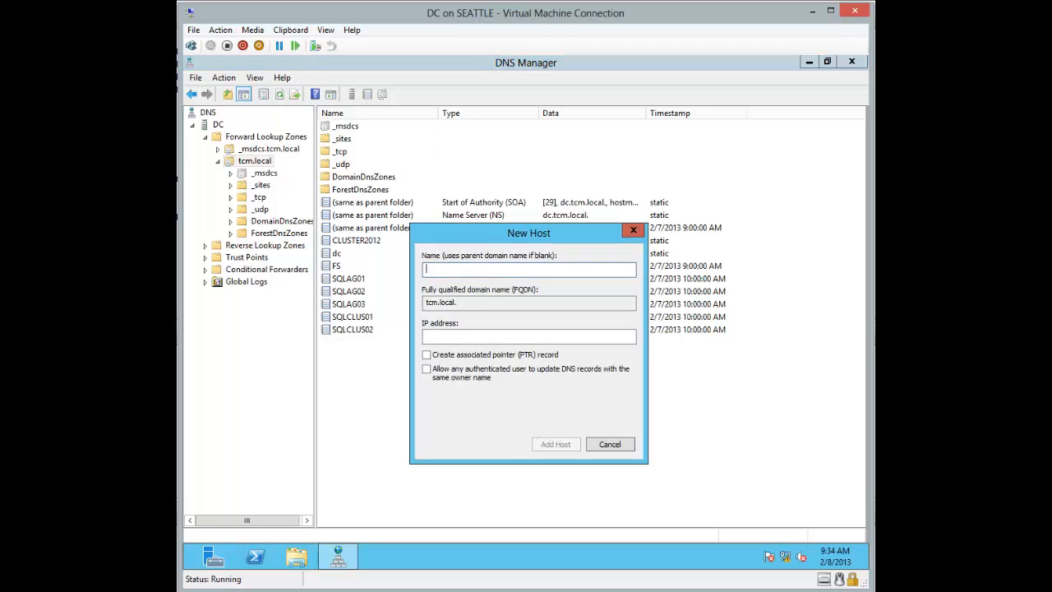
text(SQL2012CLUSTER)
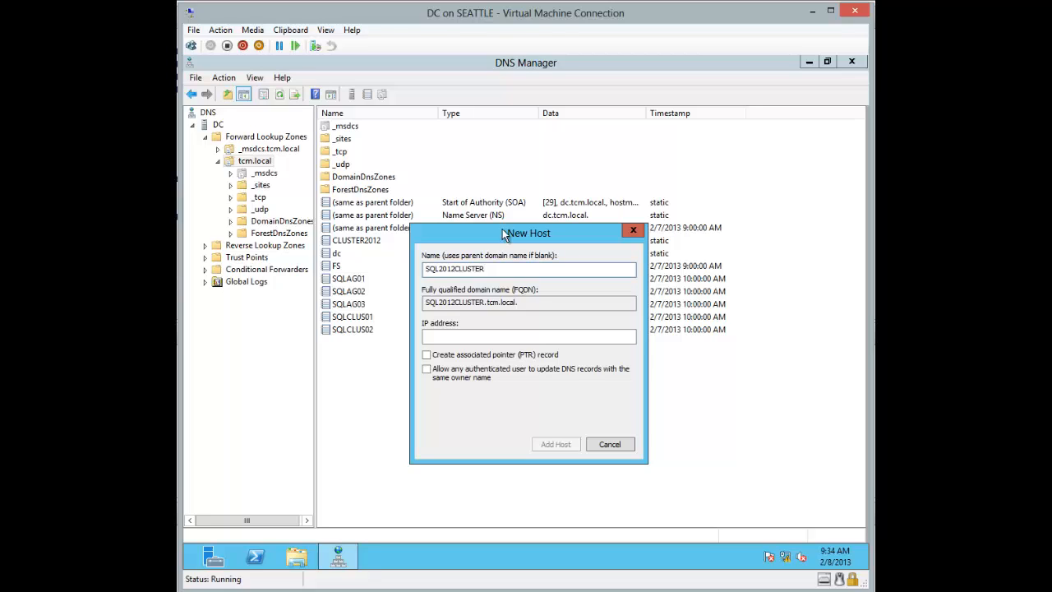
drag(515, 231, 326, 77)
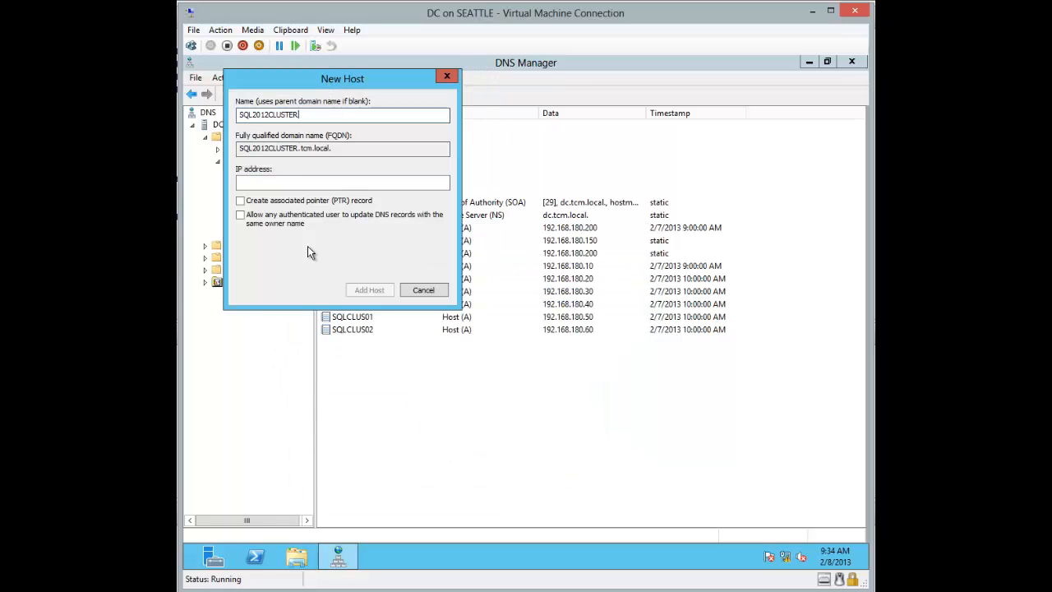
click(294, 181)
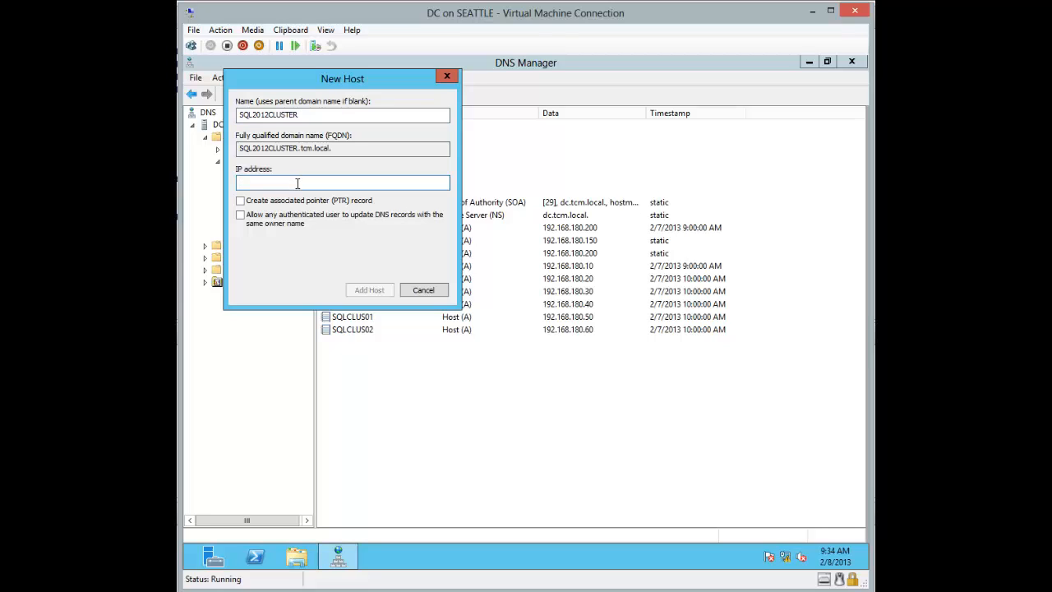
text(192. 168. 180. 16)
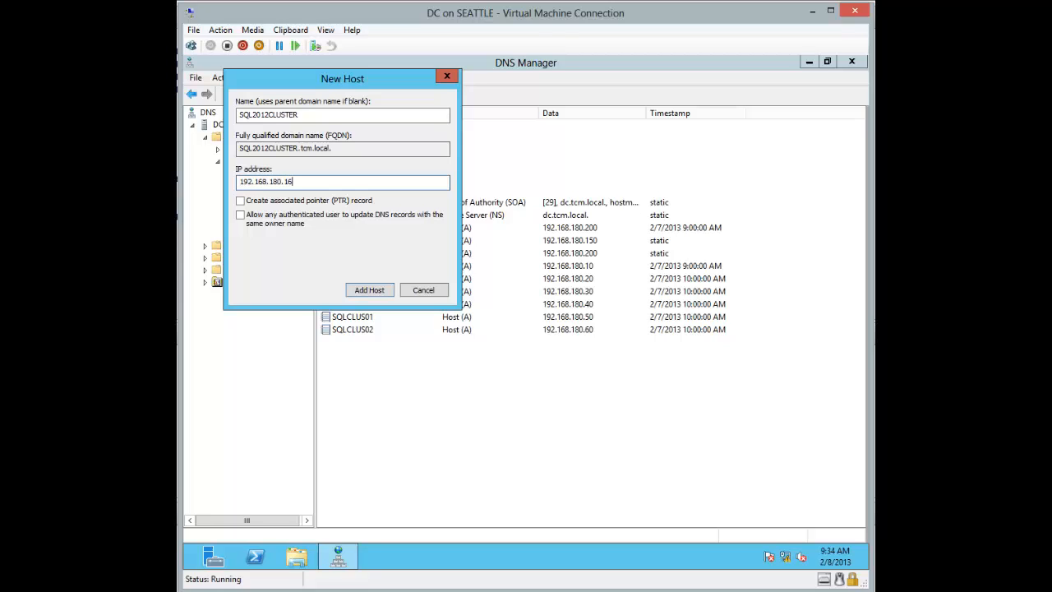
text(0)
click(299, 216)
drag(342, 79, 507, 194)
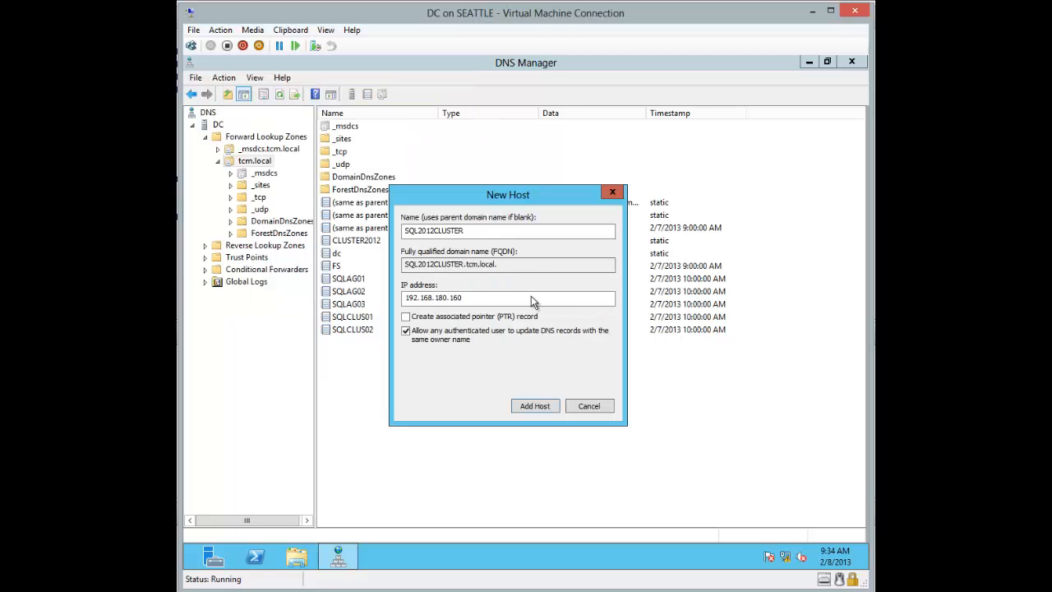
click(535, 406)
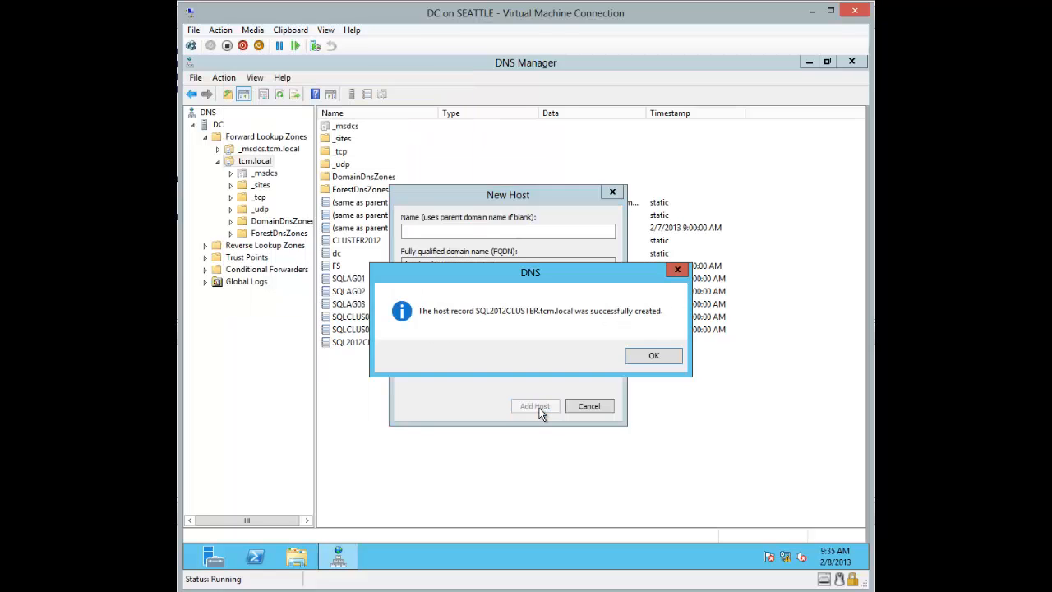
click(653, 359)
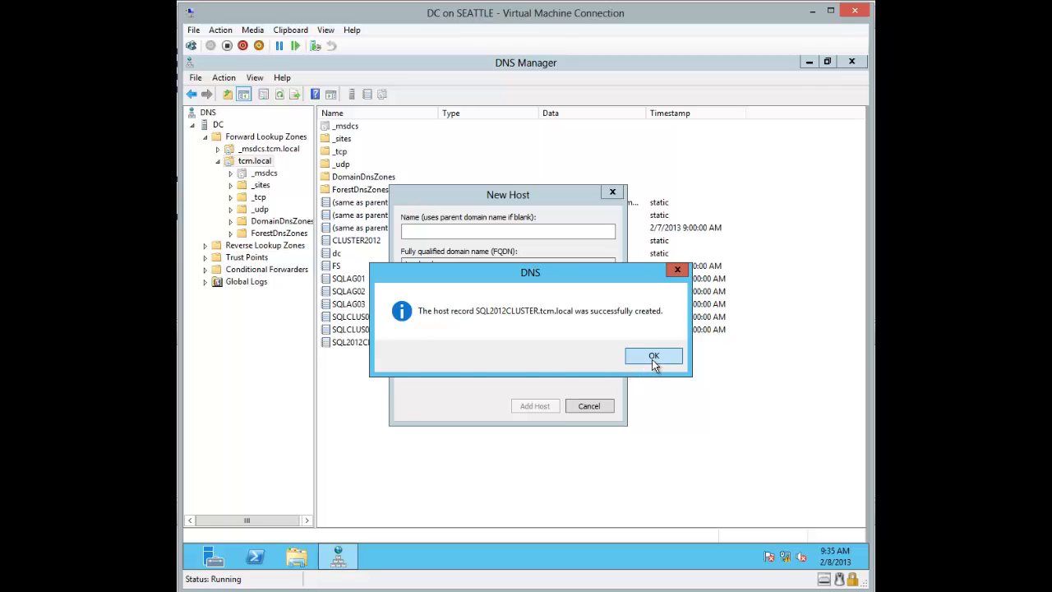
click(588, 406)
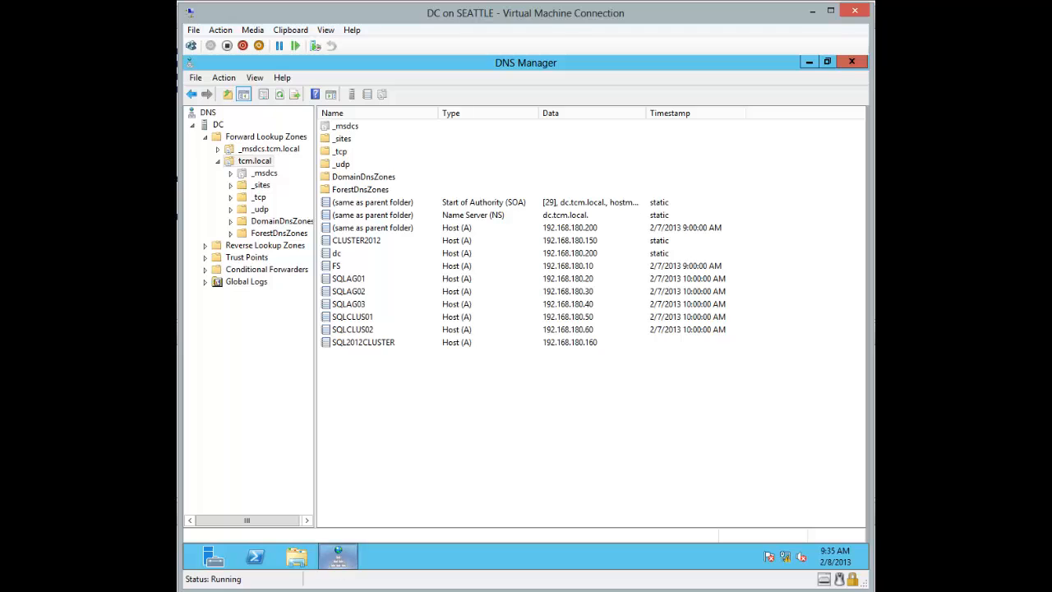
click(335, 589)
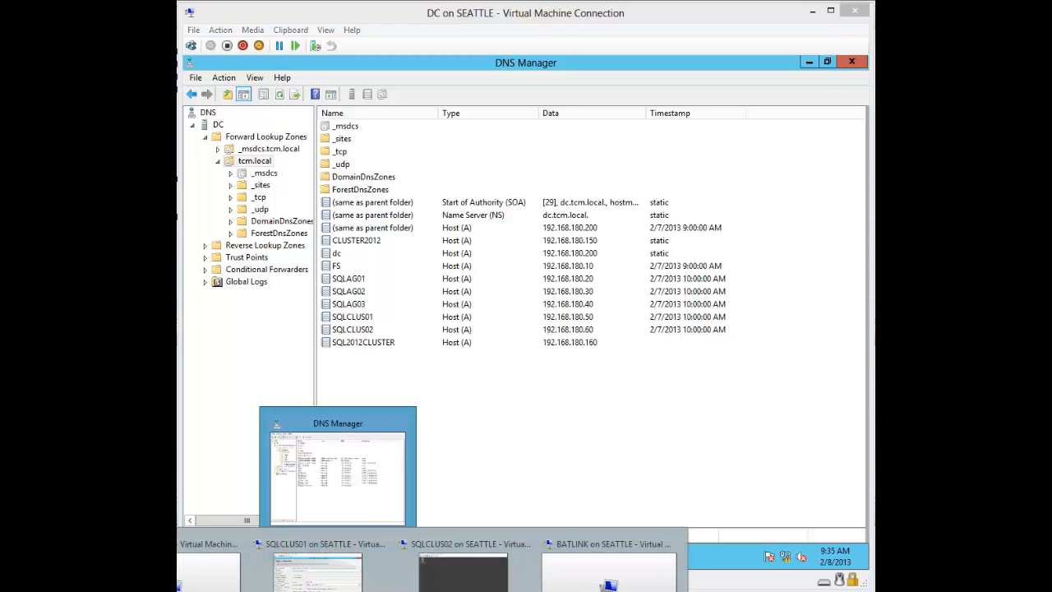
Step: Enter SQL2012CLUSTER as the SQL Server Network Name, correcting the mistyped entry
click(317, 570)
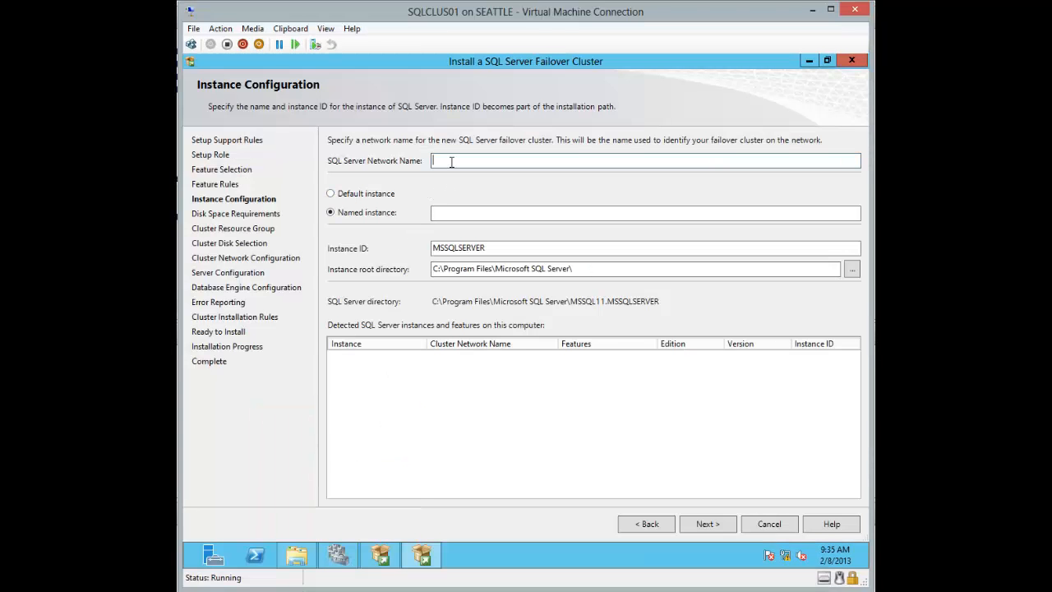
text(SQ)
text(LS)
text(ER)
text(VER2012)
text(CL)
click(451, 157)
key(BackSpace)
key(Delete)
key(Delete)
key(Delete)
key(Delete)
key(Delete)
key(End)
text(USTER)
Step: Name the instance DBENGINE and submit the Instance Configuration page
click(463, 218)
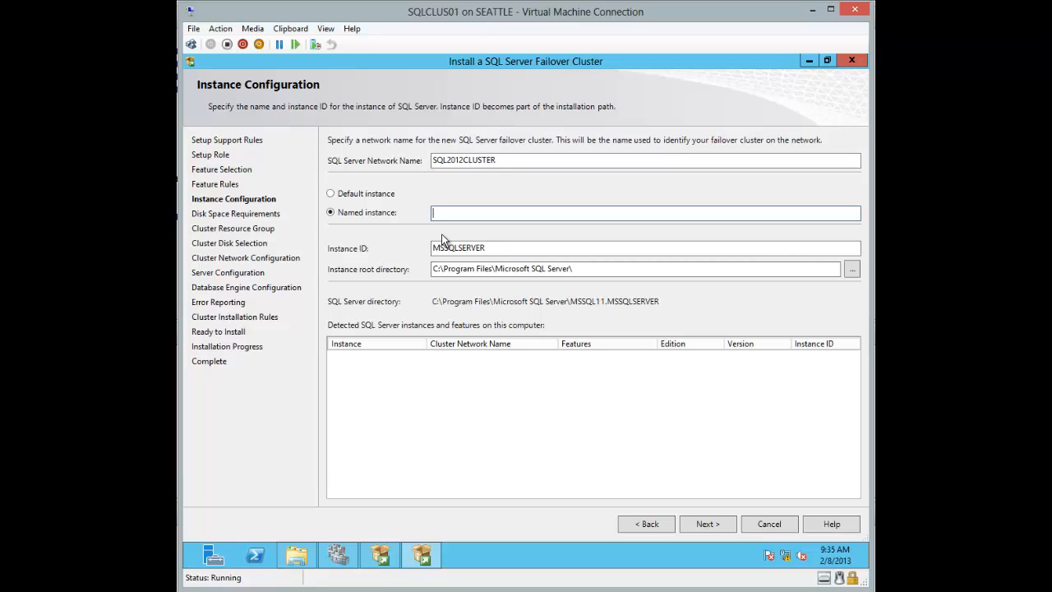
text(DBENG)
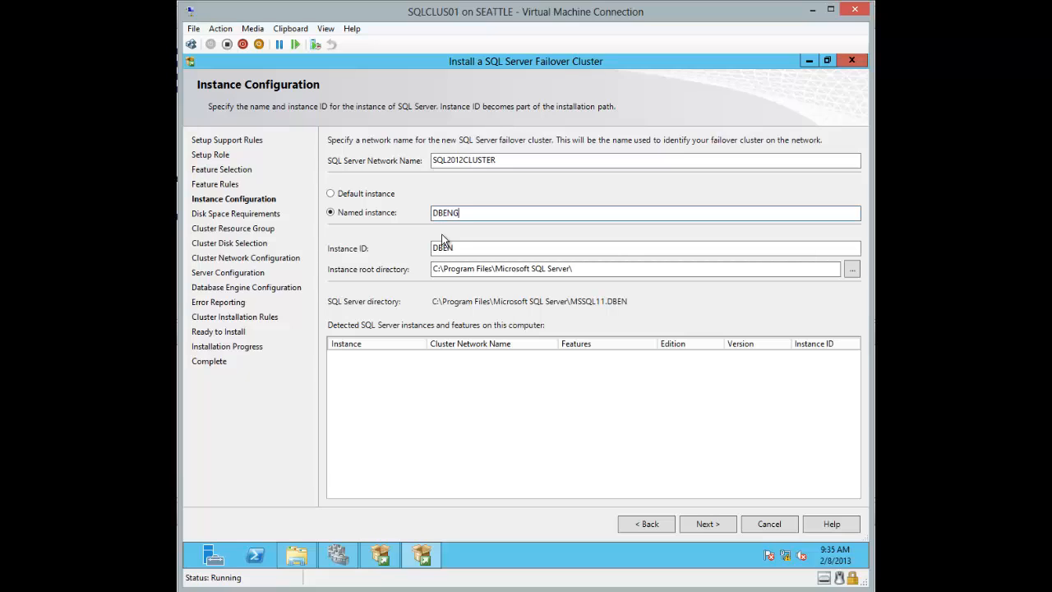
text(INE)
click(708, 524)
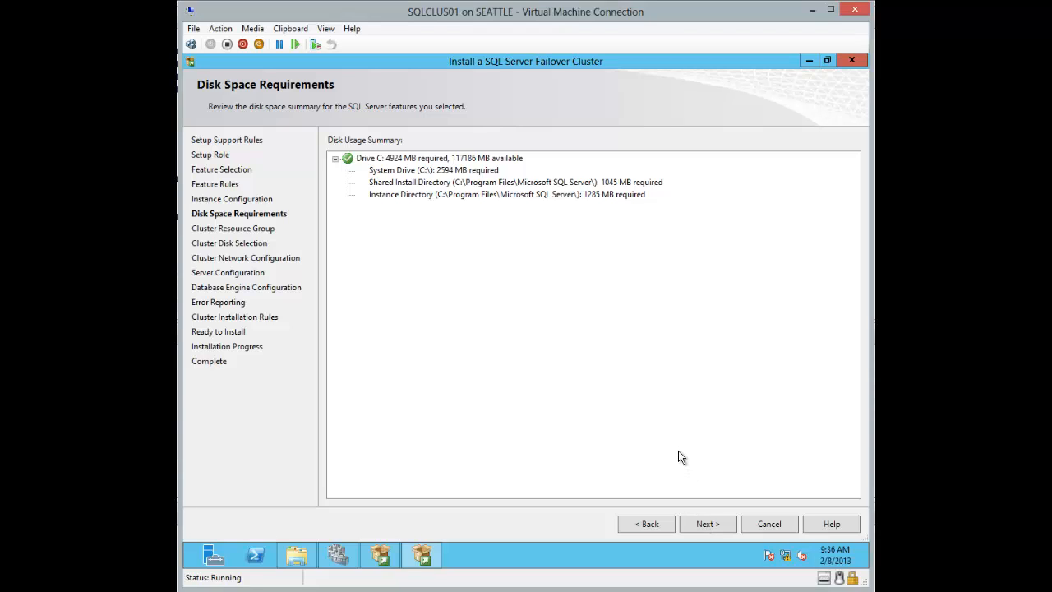
Step: Accept the disk space summary to reach Cluster Resource Group proposing SQL Server (DBENGINE)
click(707, 526)
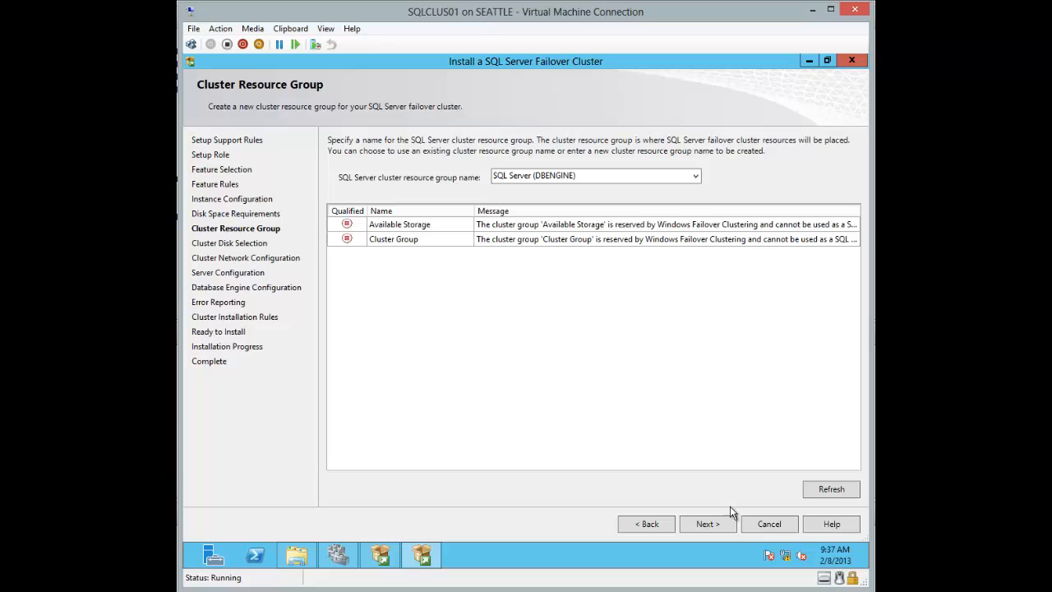
Step: Keep resource group SQL Server (DBENGINE), add Cluster Disk 3, and continue to network configuration
click(719, 524)
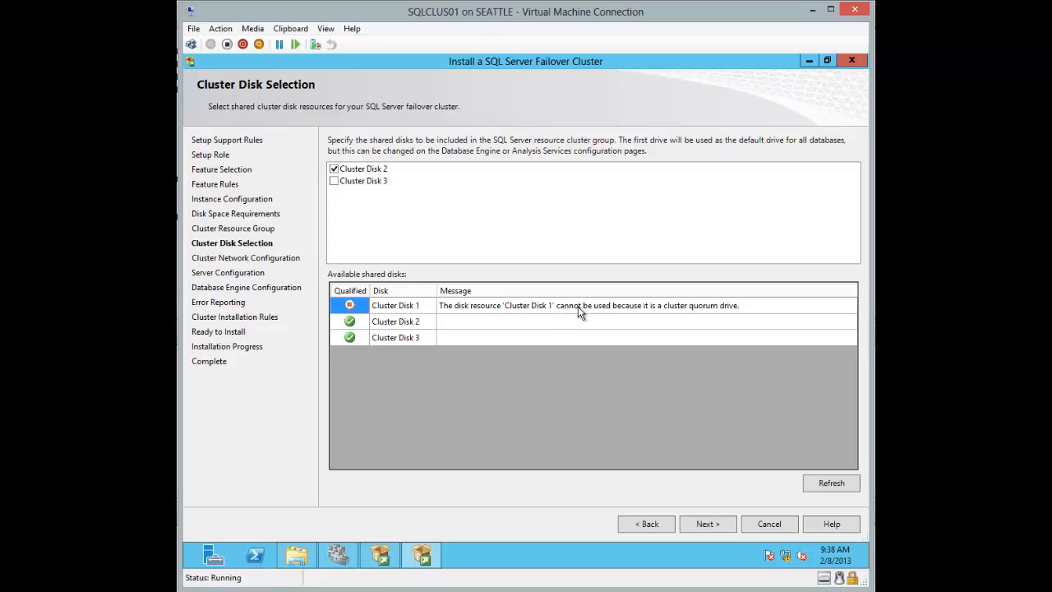
click(334, 180)
click(428, 322)
click(696, 524)
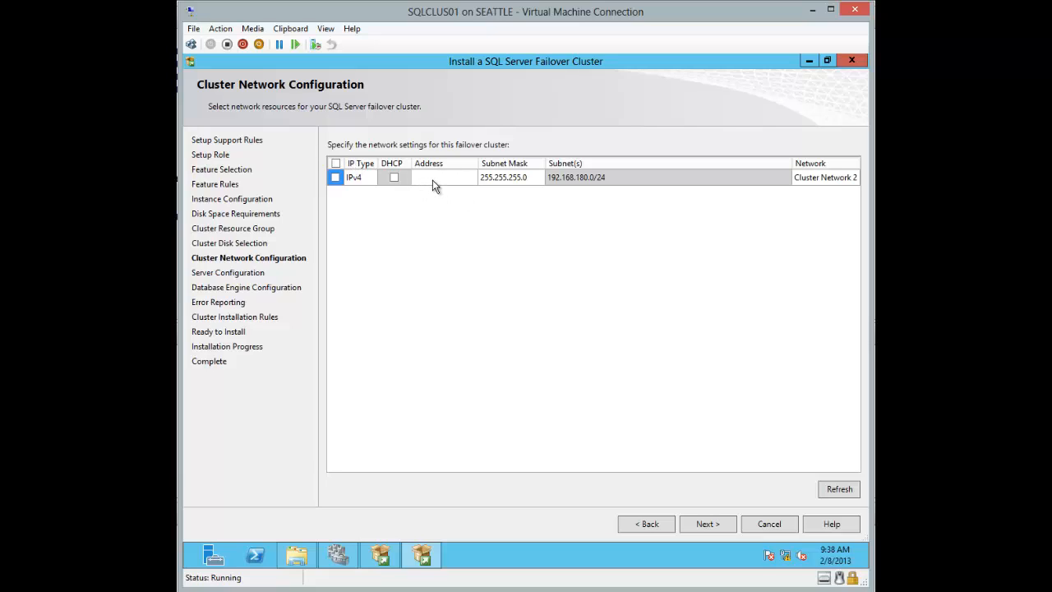
Step: Check the SQL2012CLUSTER host record's address in DNS Manager on the domain controller
mouse_move(338, 556)
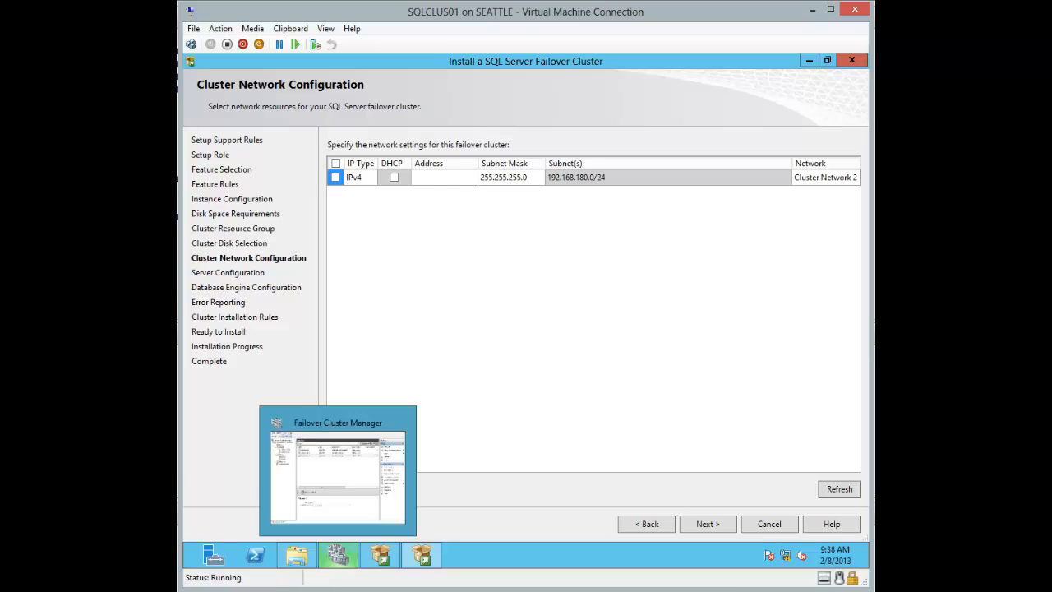
click(391, 591)
click(208, 567)
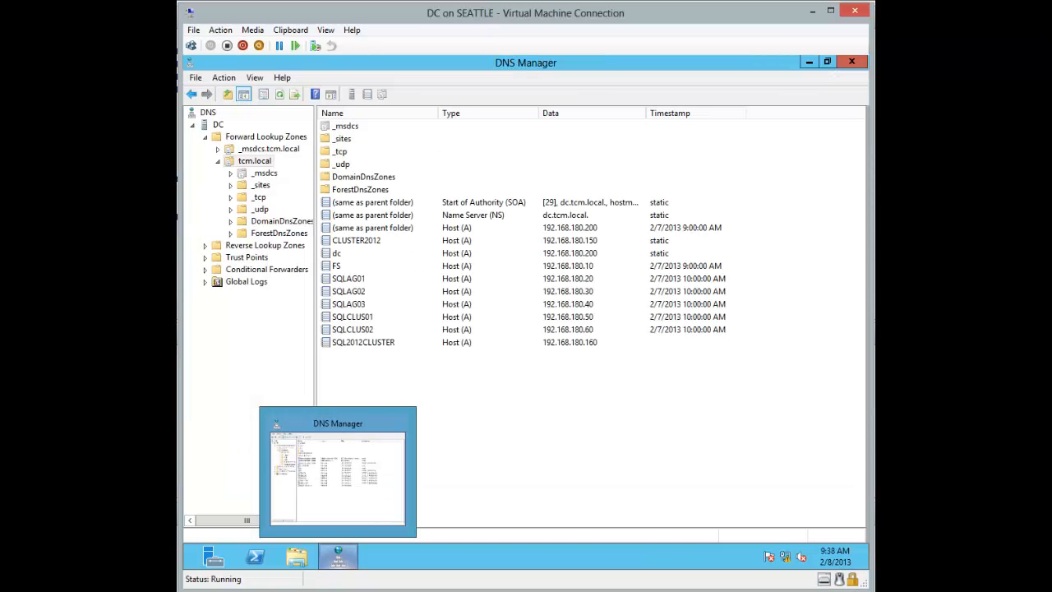
click(391, 343)
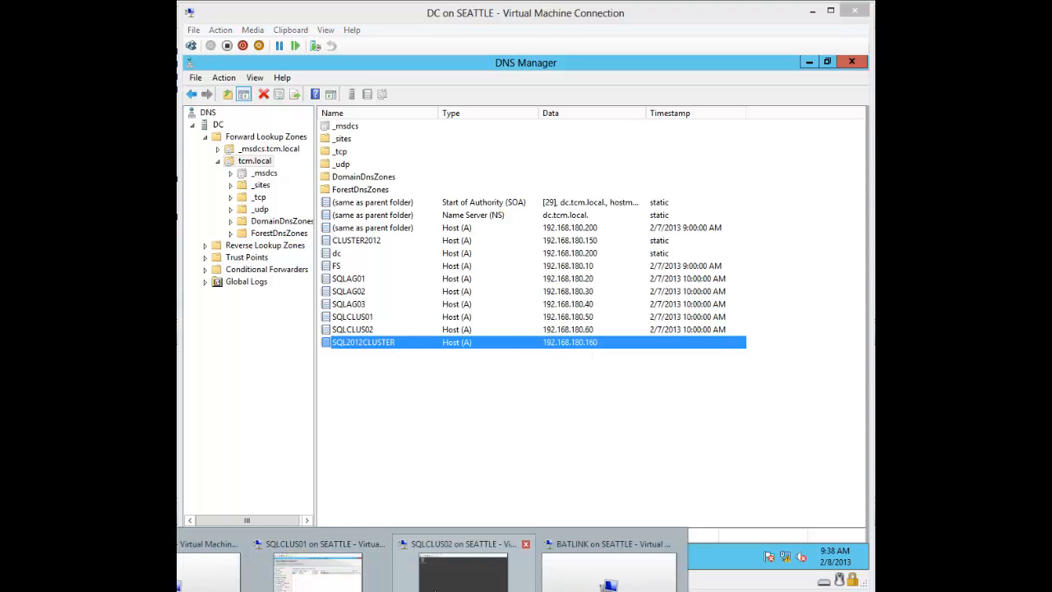
Step: Enable the IPv4 cluster network with static address 192.168.180.160
click(315, 578)
click(433, 182)
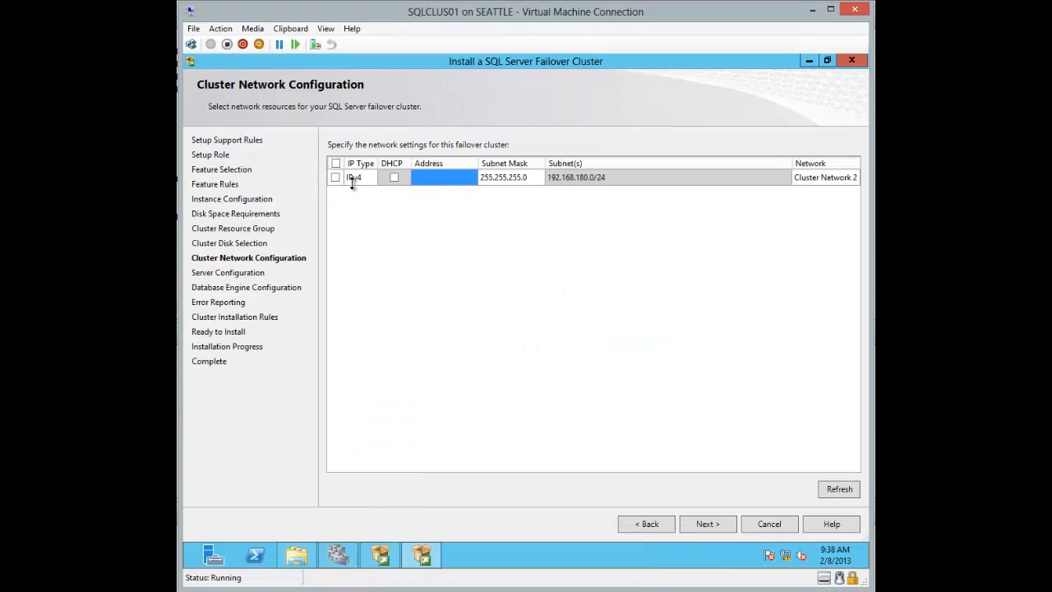
click(335, 177)
click(434, 178)
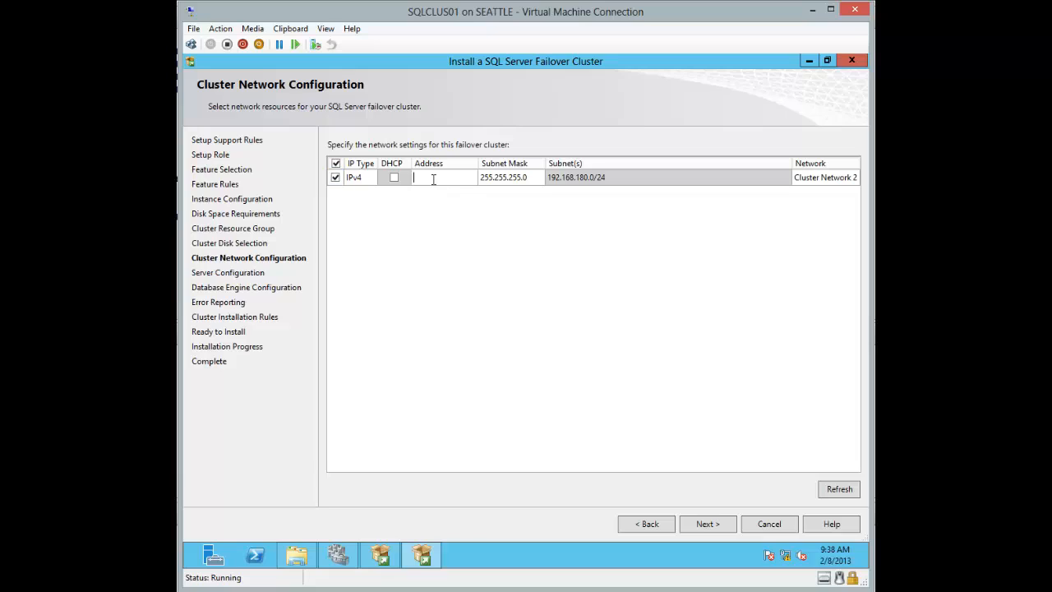
text(192.168.180.160)
key(Return)
Step: Accept the network settings, then switch to the DC on SEATTLE and show its Start screen
click(711, 524)
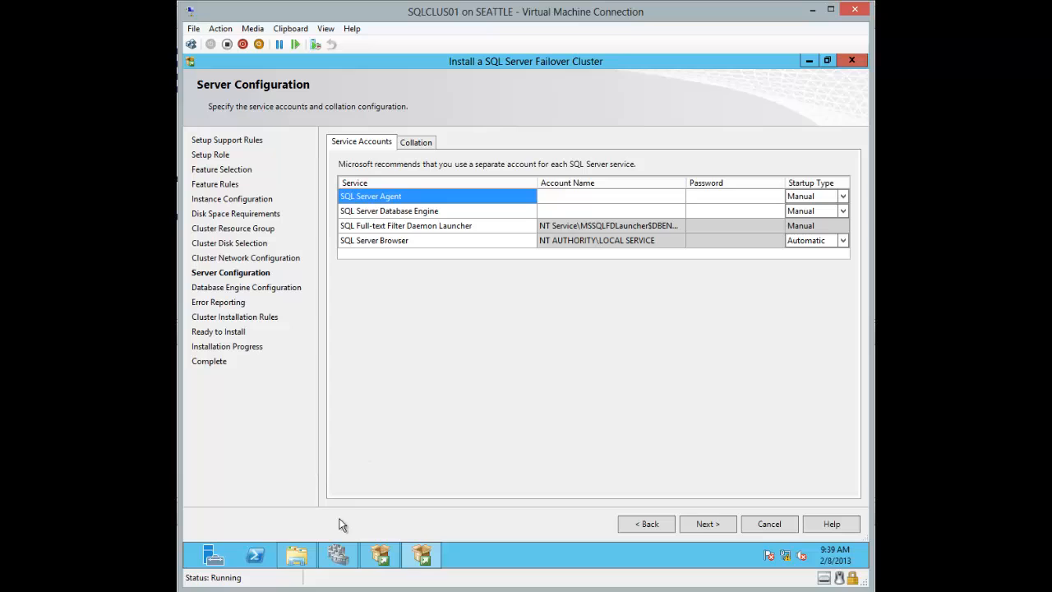
mouse_move(337, 555)
mouse_move(338, 590)
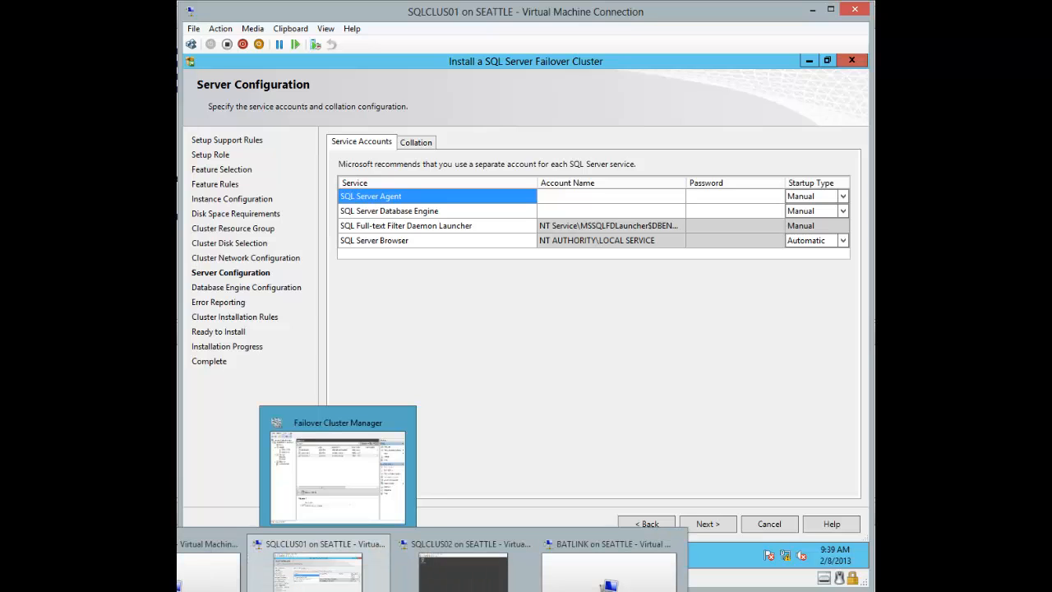
click(208, 572)
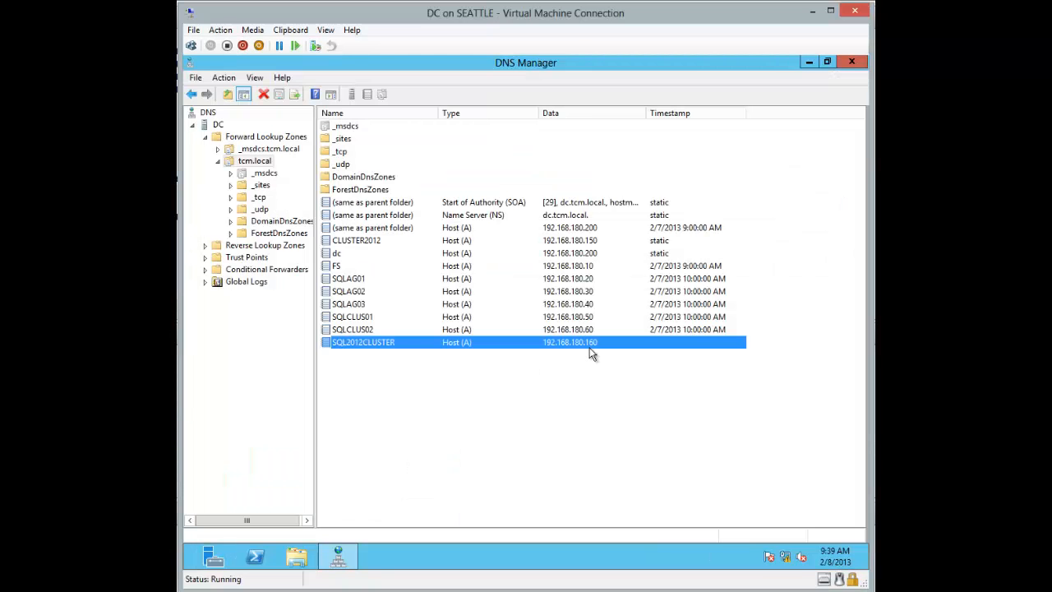
click(189, 568)
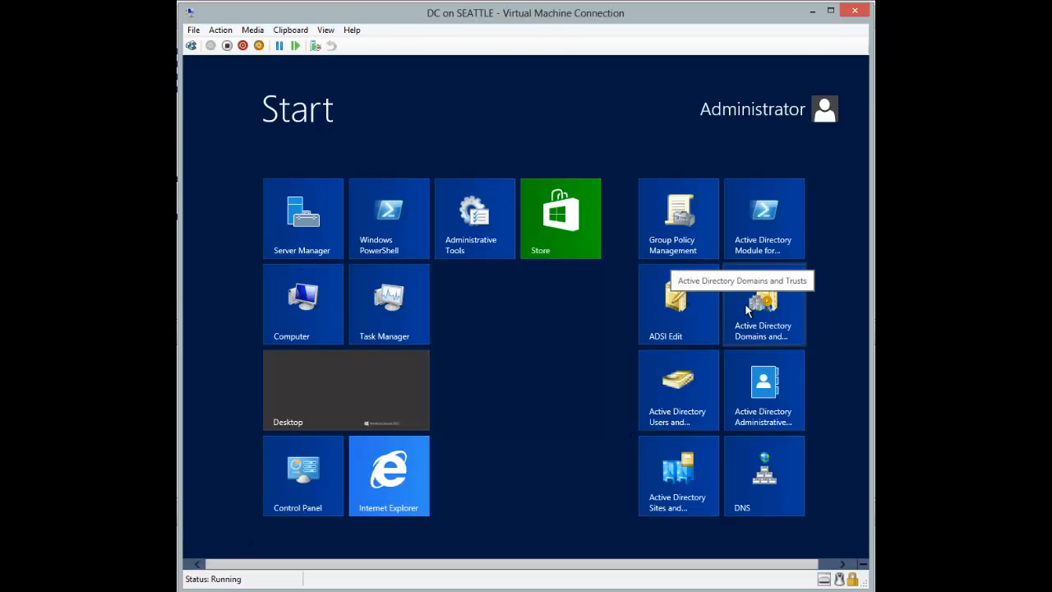
Step: Start a new user in tcm.local/Users named SQLService, with SQLService as the logon name
click(673, 405)
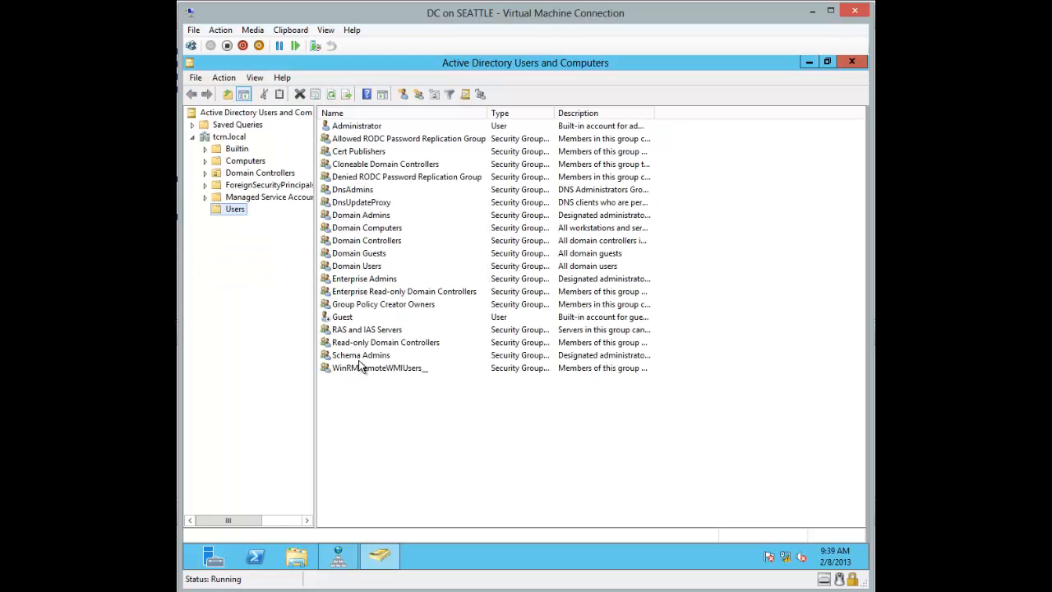
right_click(374, 403)
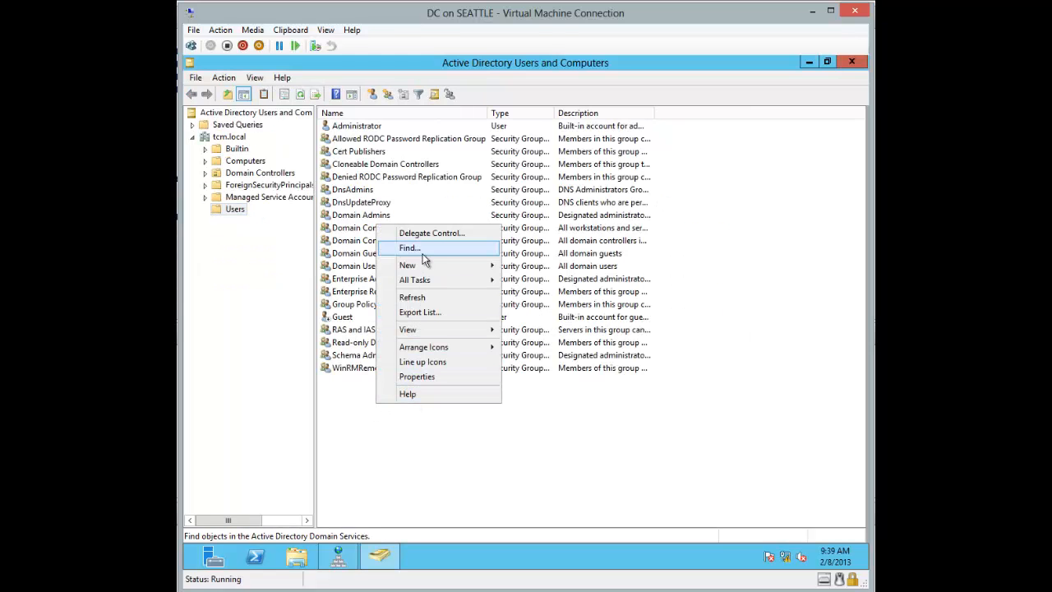
mouse_move(424, 265)
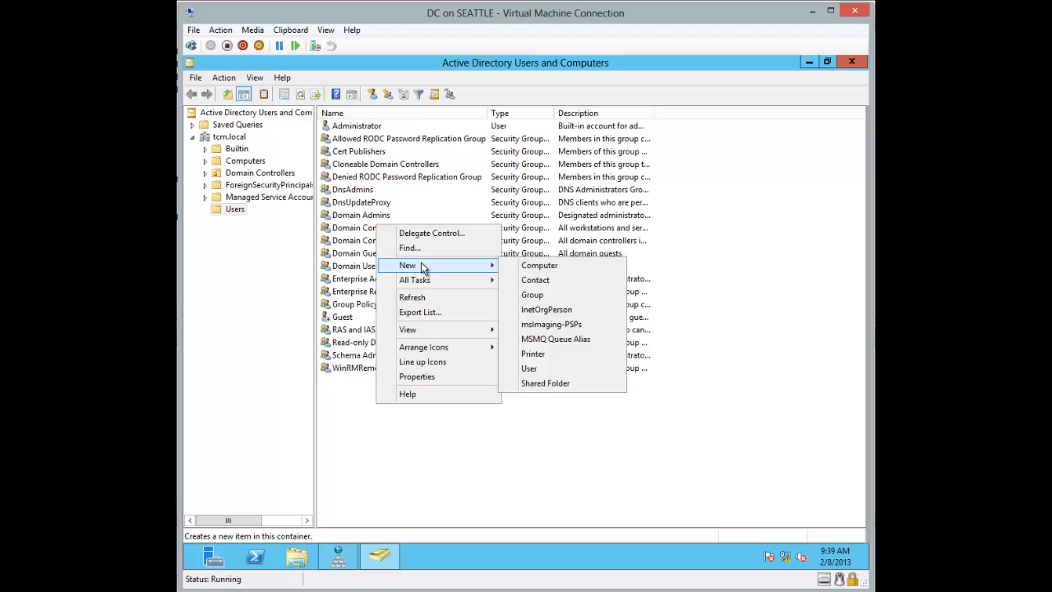
click(530, 368)
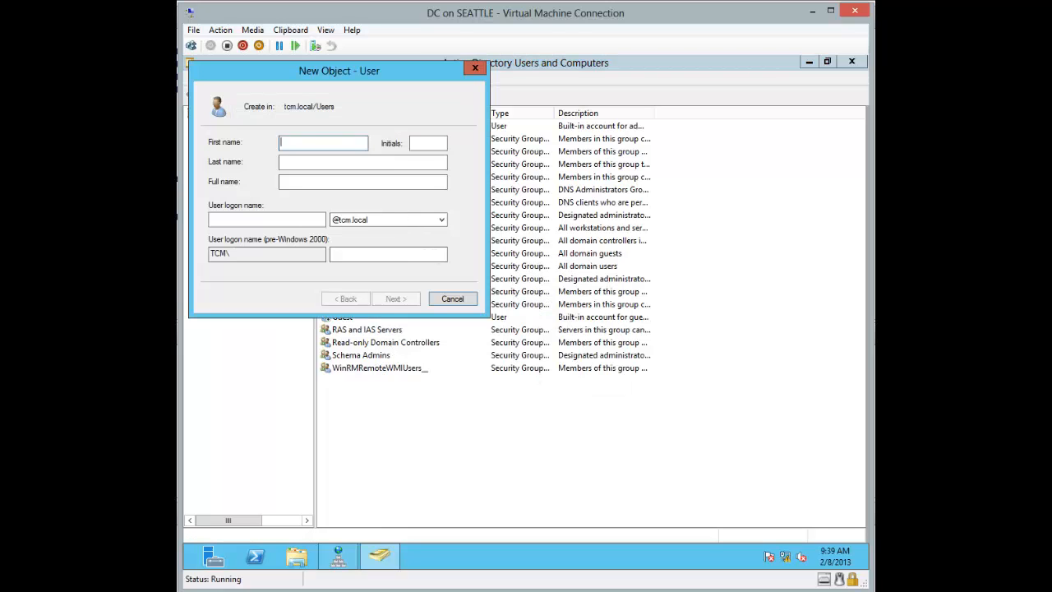
text(SQLService)
key(Tab)
key(Tab)
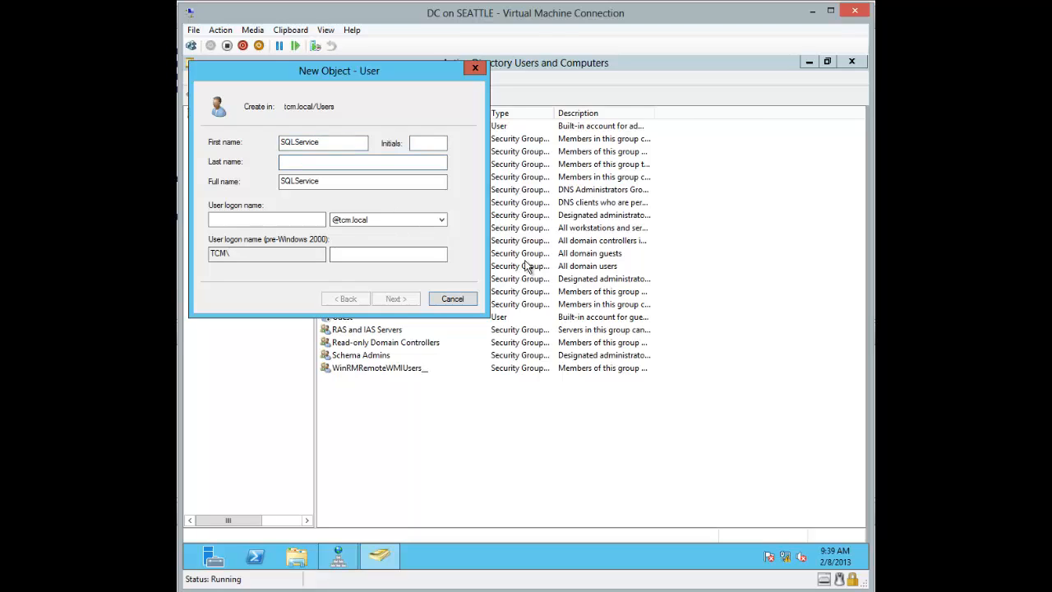
double_click(291, 180)
key(ctrl+c)
click(251, 220)
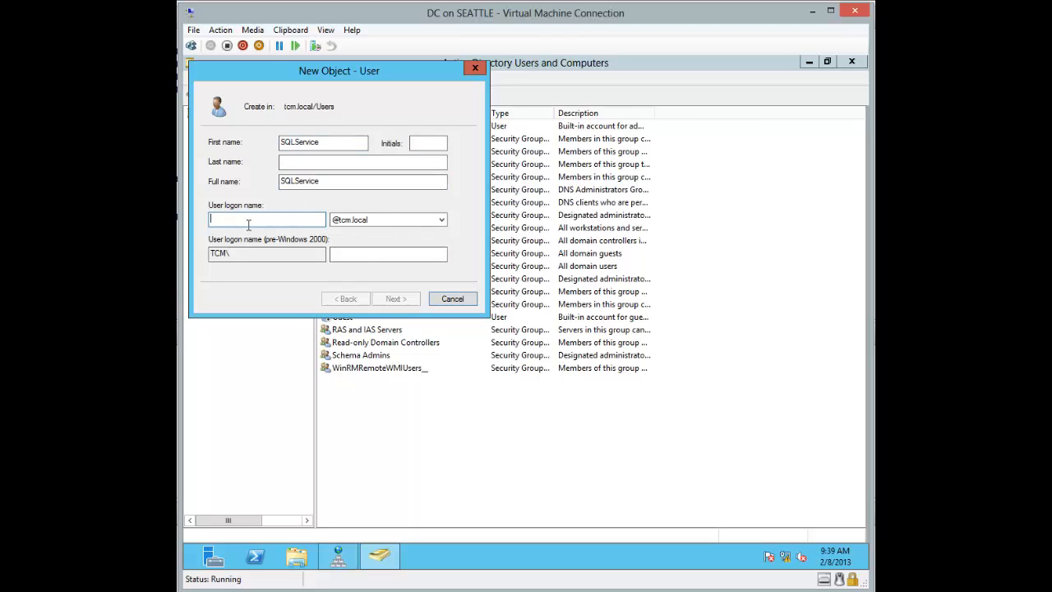
key(ctrl+v)
Step: Give SQLService a password that never expires and needs no change at next logon, then finish
click(396, 298)
click(255, 186)
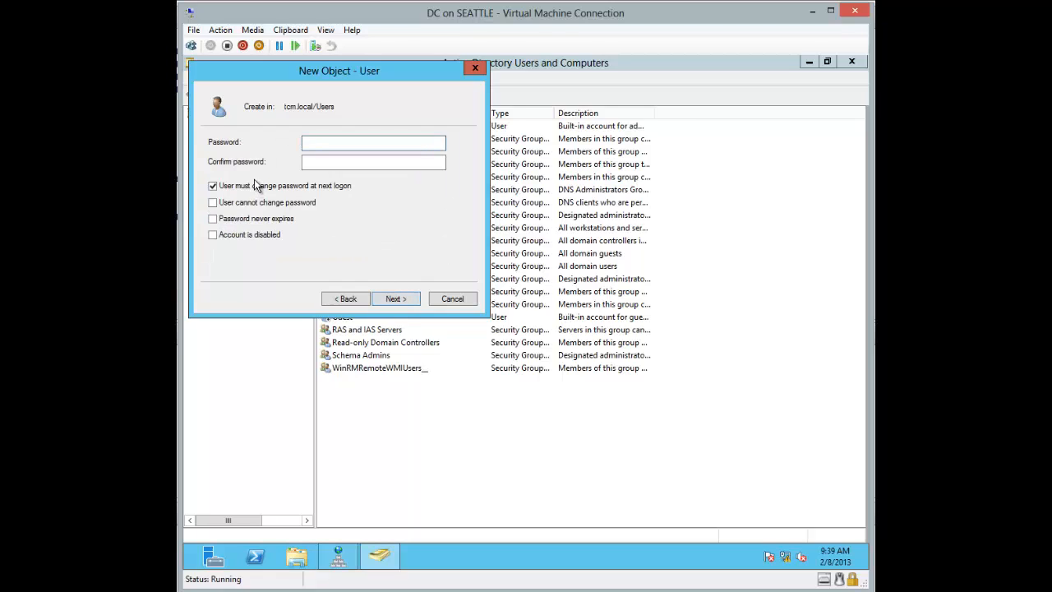
click(252, 217)
click(341, 142)
text(Pa$$w0rd)
click(304, 162)
text(Pa$$w0rd)
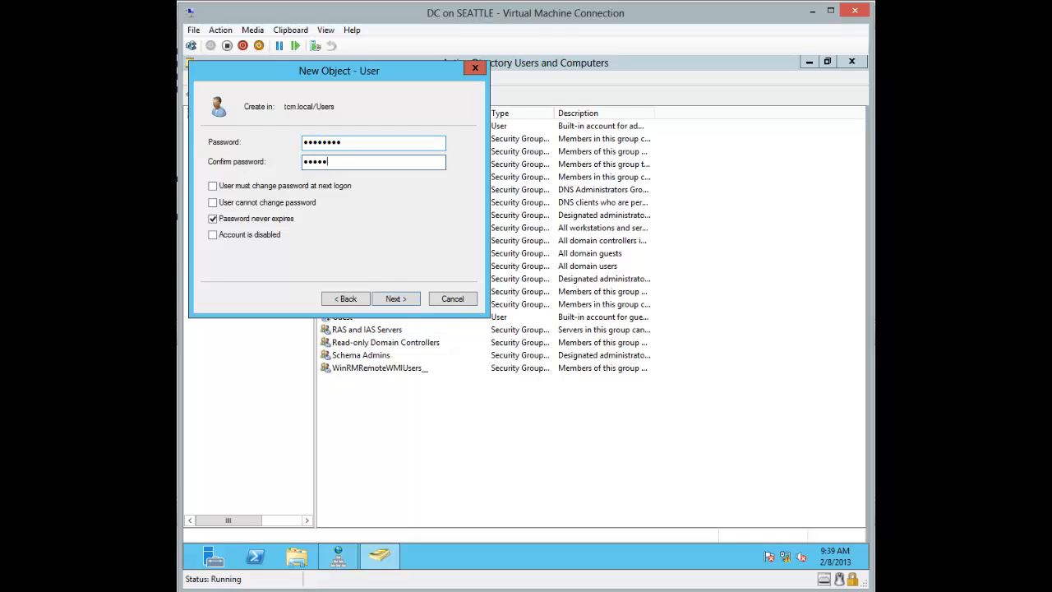
click(393, 302)
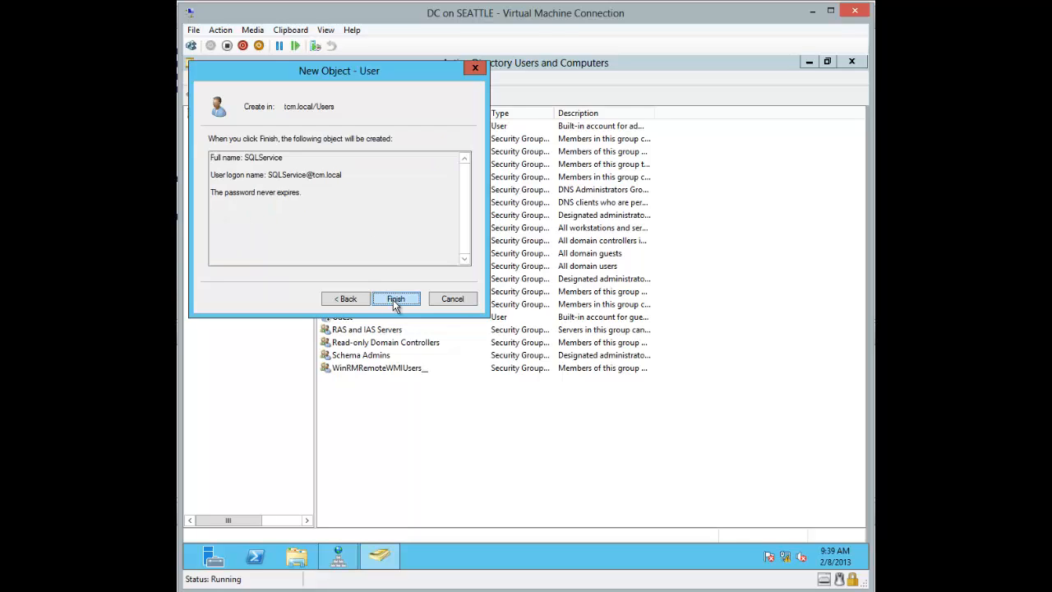
click(395, 299)
click(422, 448)
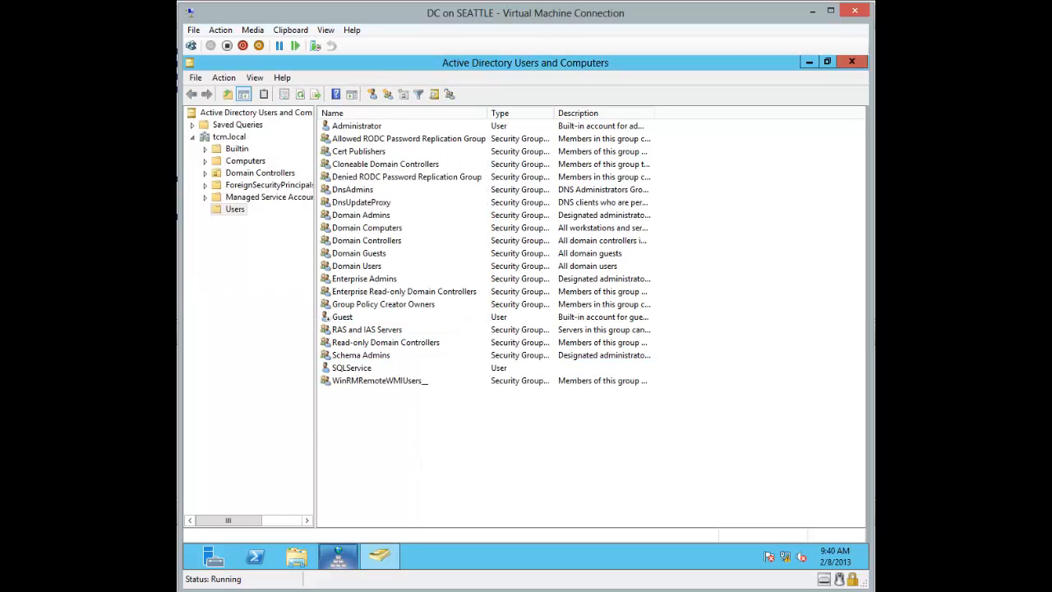
Step: Set the SQL Server Agent account to TCM\SQLService by searching the directory for sqlservice
mouse_move(338, 557)
mouse_move(433, 590)
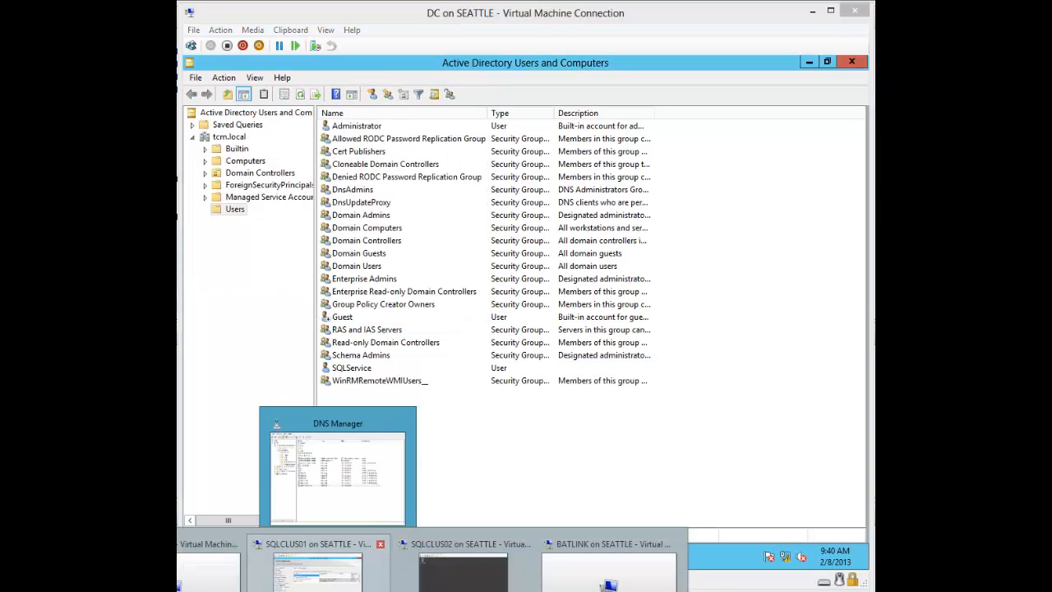
click(317, 567)
click(612, 195)
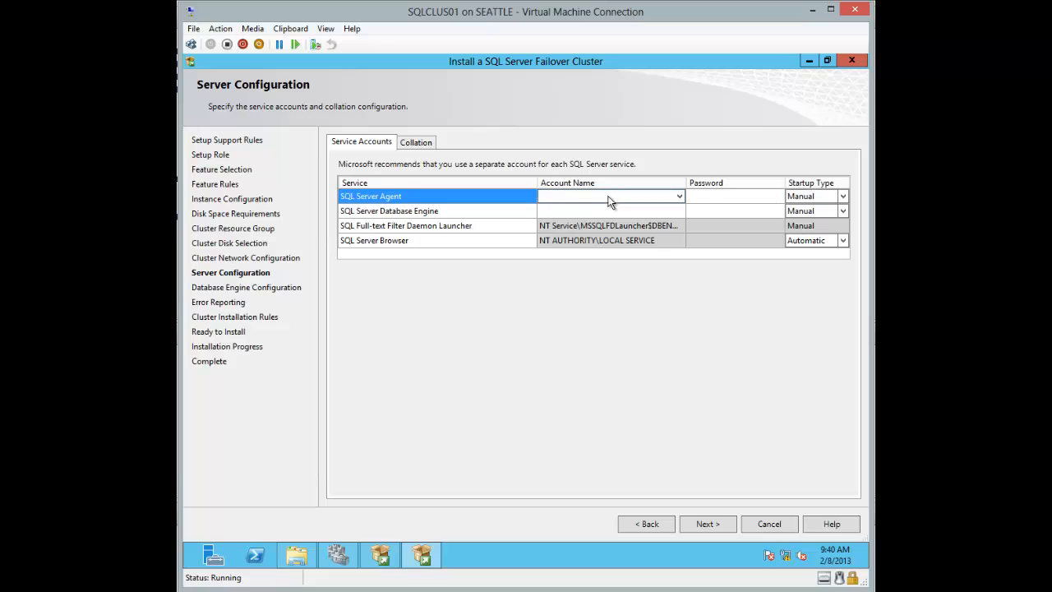
click(678, 196)
click(637, 210)
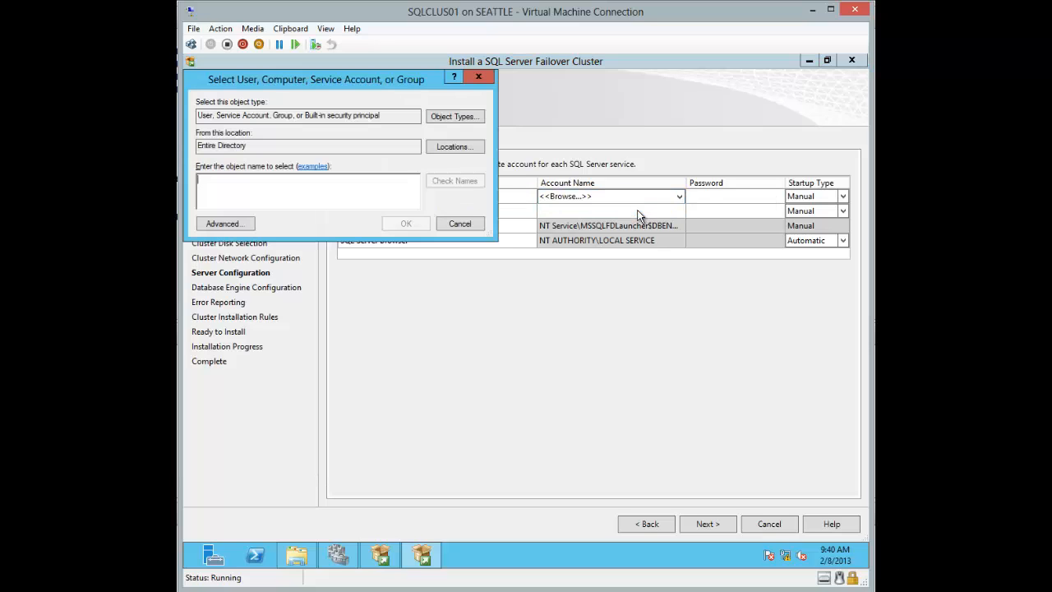
text(sqlser)
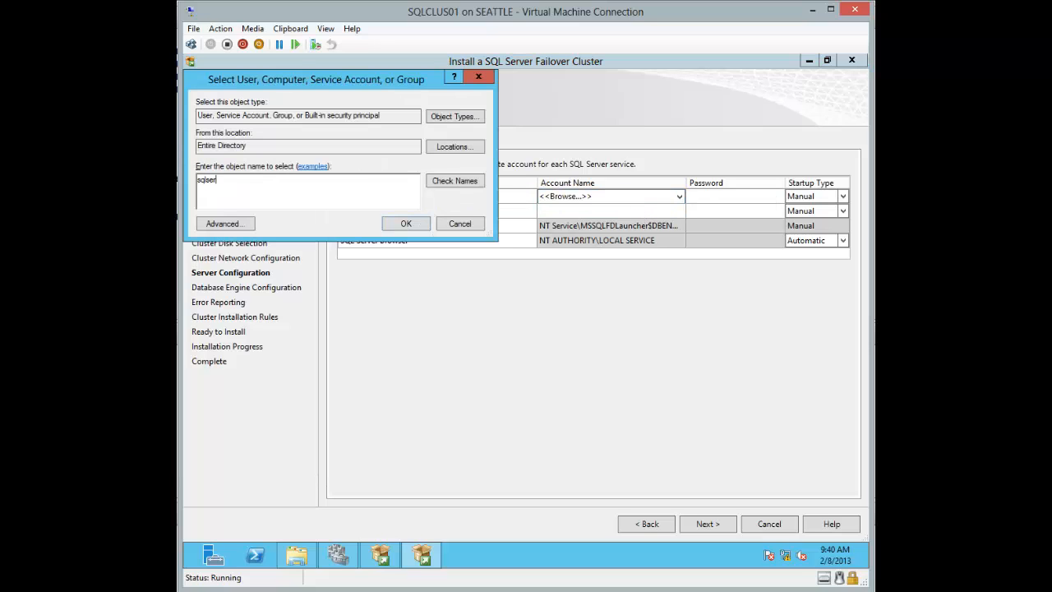
text(vice)
click(448, 180)
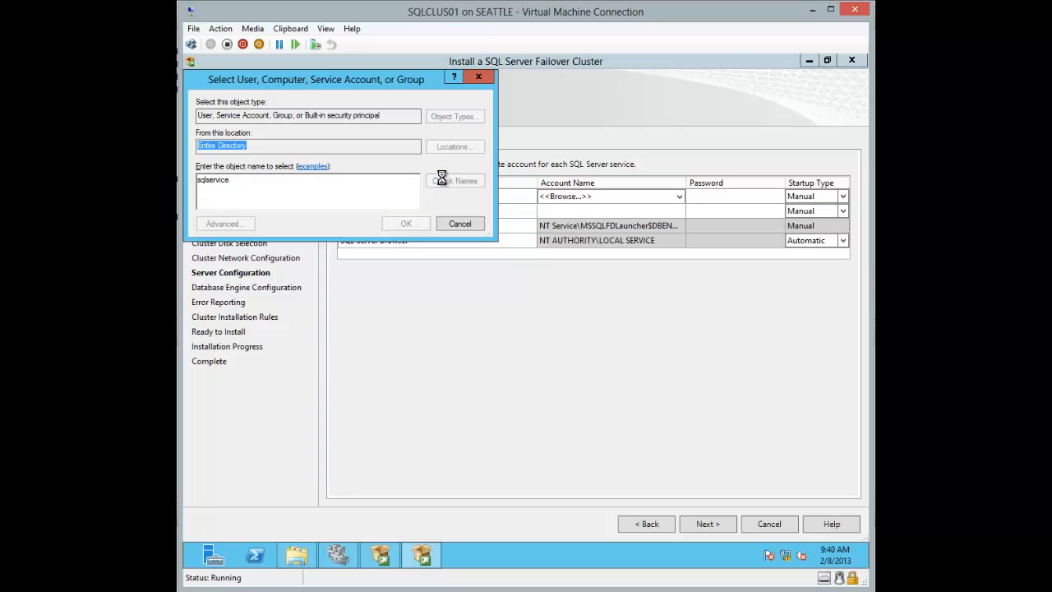
click(408, 225)
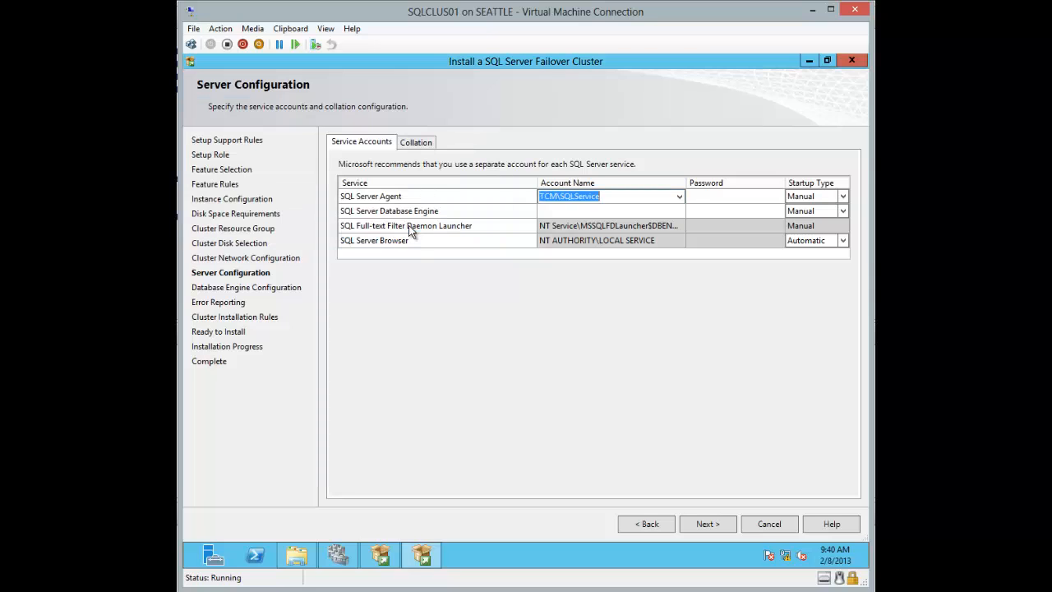
Step: Use TCM\SQLService for the Database Engine too, enter the passwords, and confirm collation SQL_Latin1_General_CP1_CI_AS
click(597, 211)
click(609, 196)
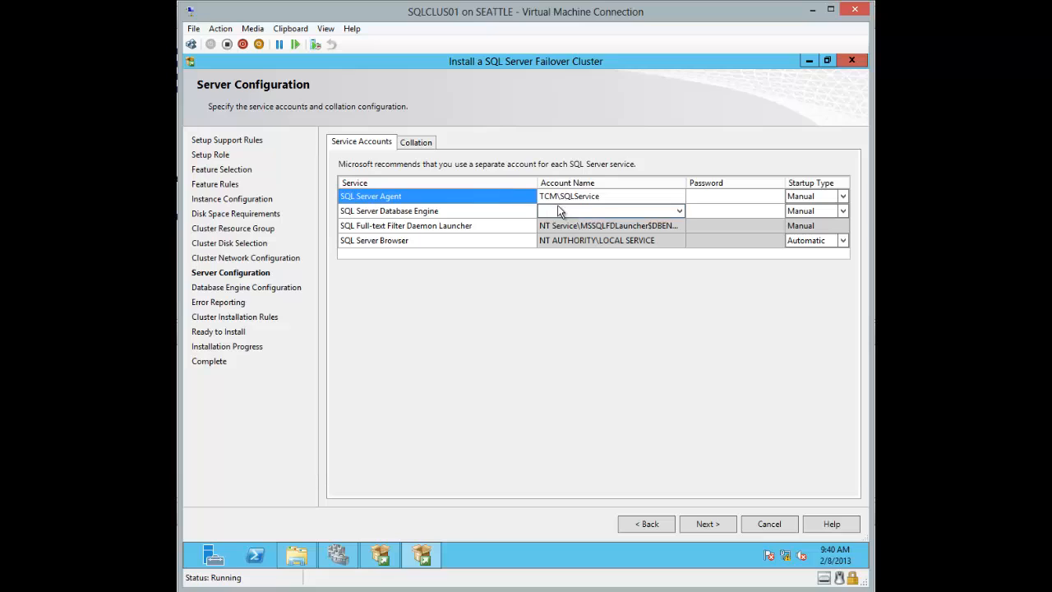
click(587, 202)
key(ctrl+c)
click(580, 211)
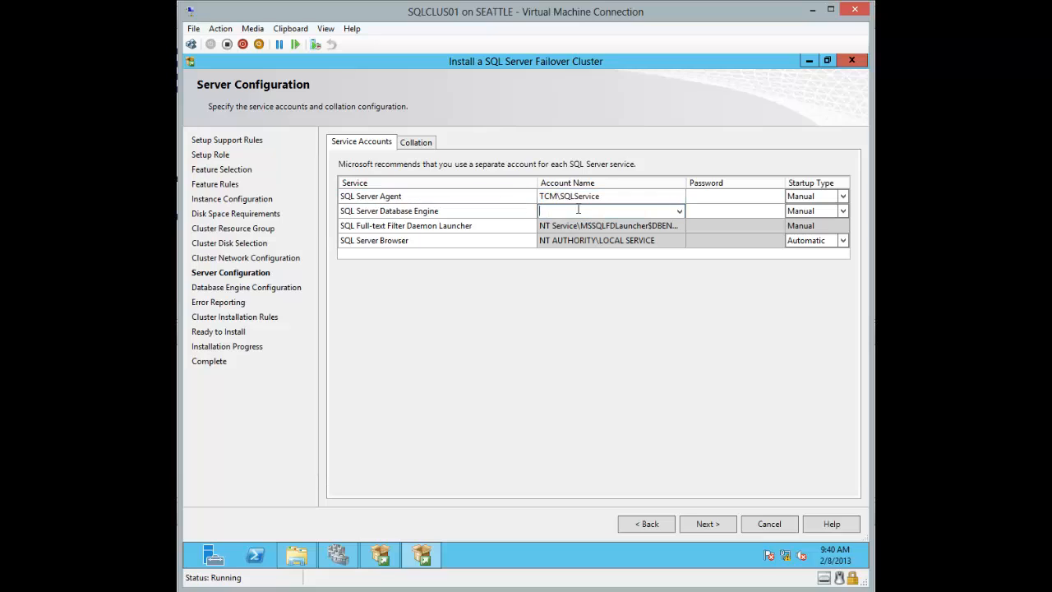
key(ctrl+v)
click(715, 196)
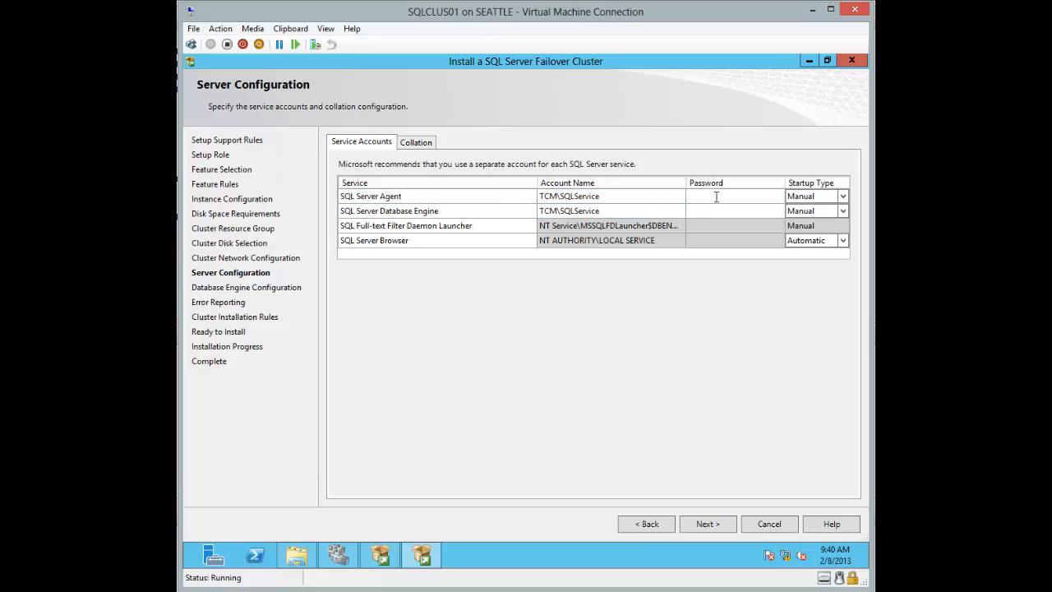
text(••••••••••••••••)
click(706, 524)
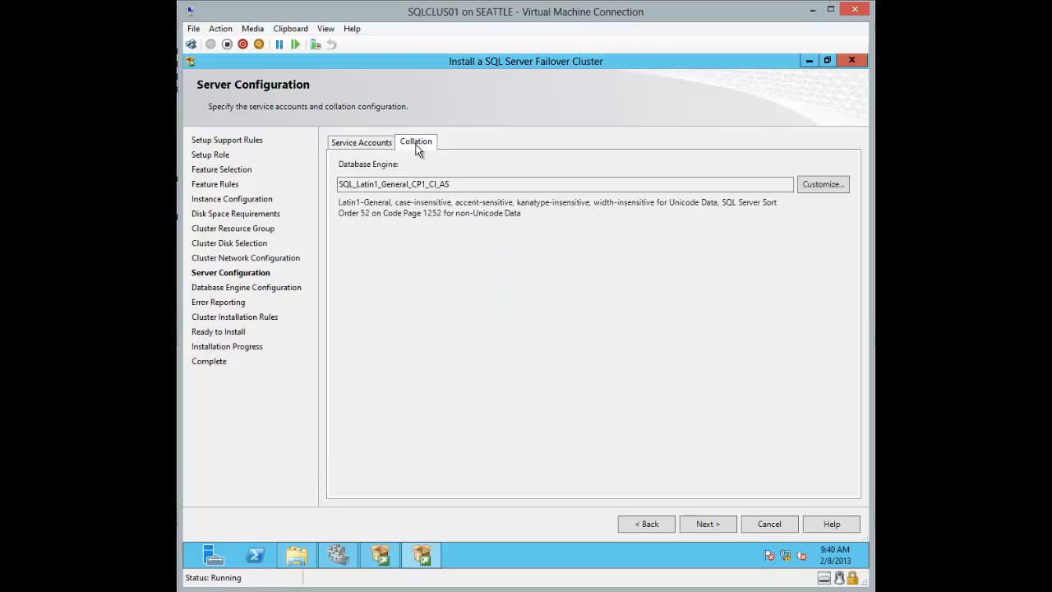
click(375, 145)
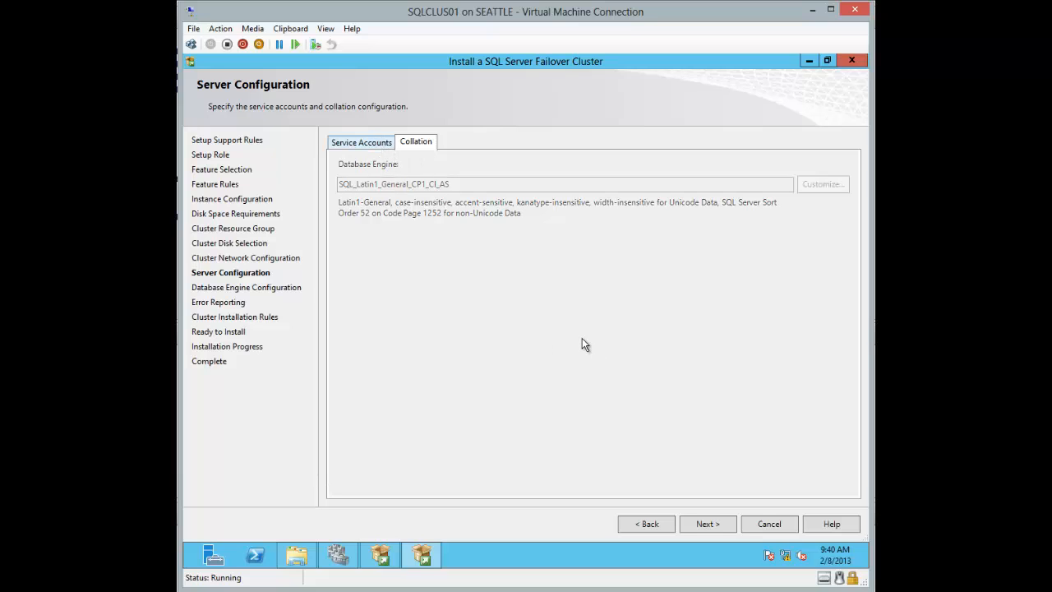
Step: Add the current user as SQL Server administrator and review each data directory under root E:\
click(707, 522)
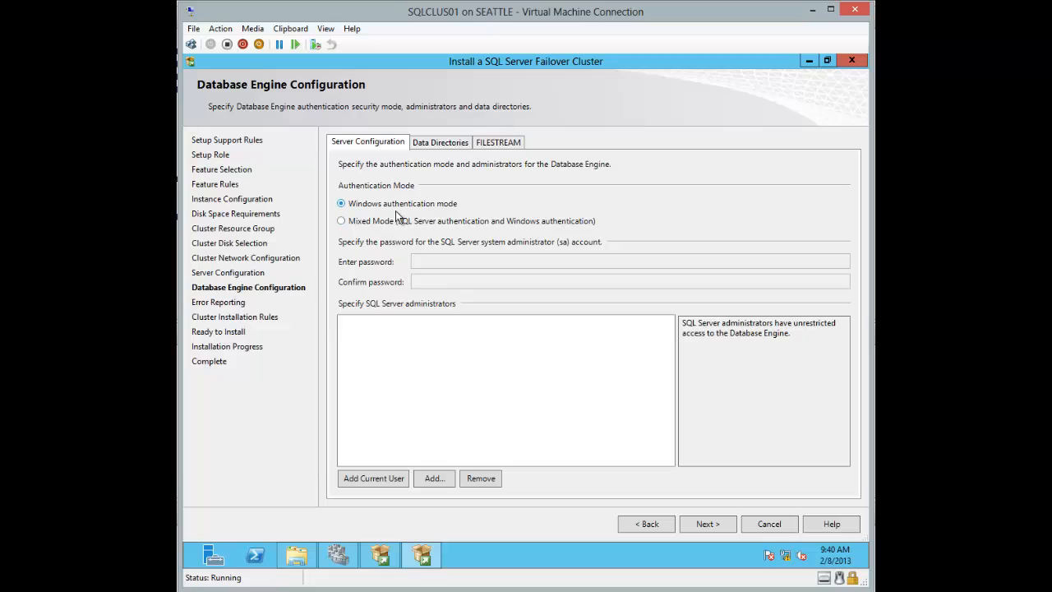
click(376, 479)
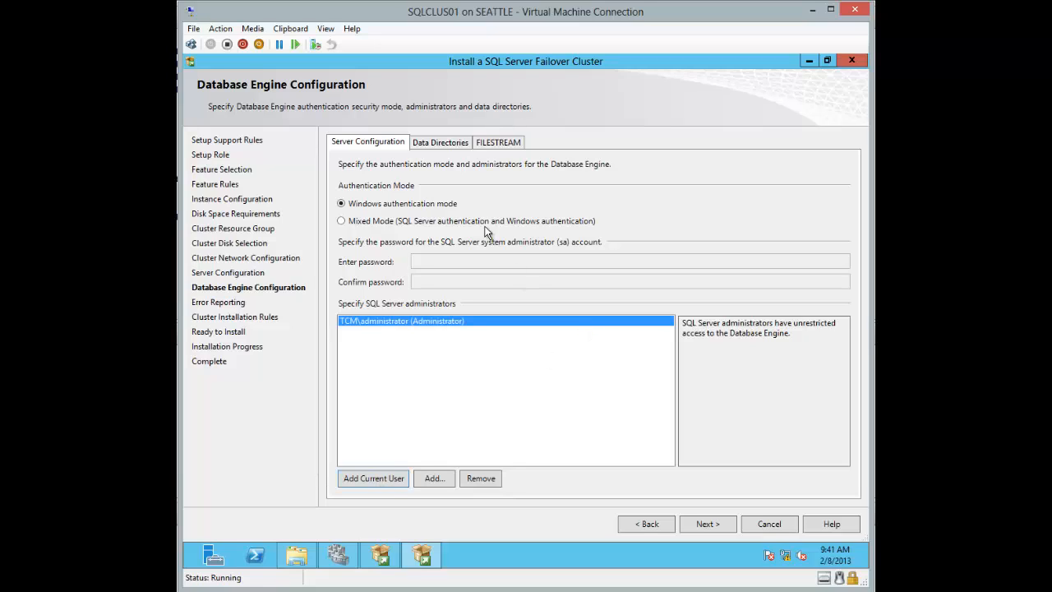
click(450, 144)
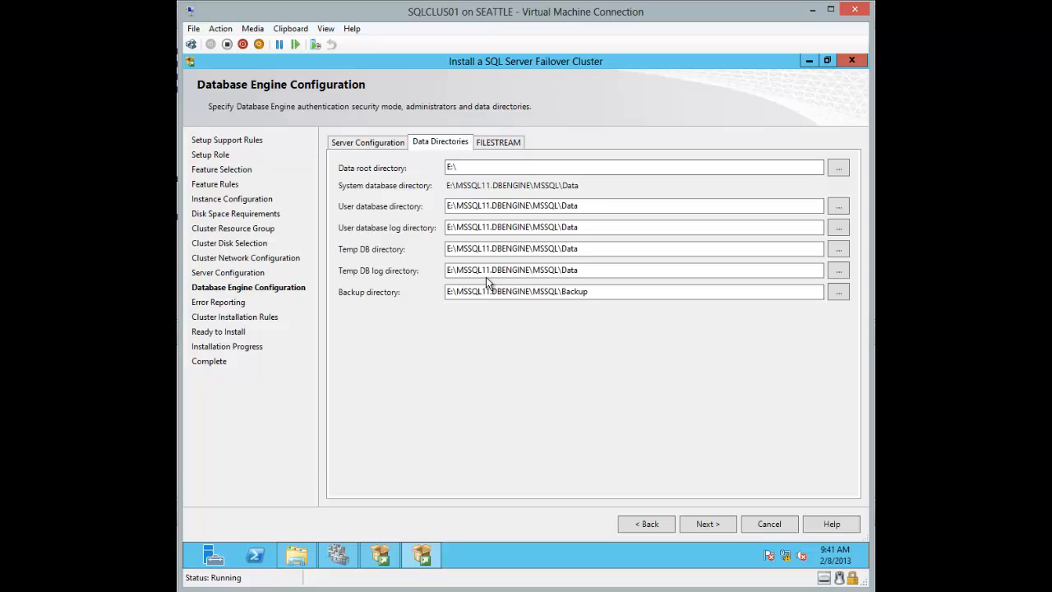
click(463, 207)
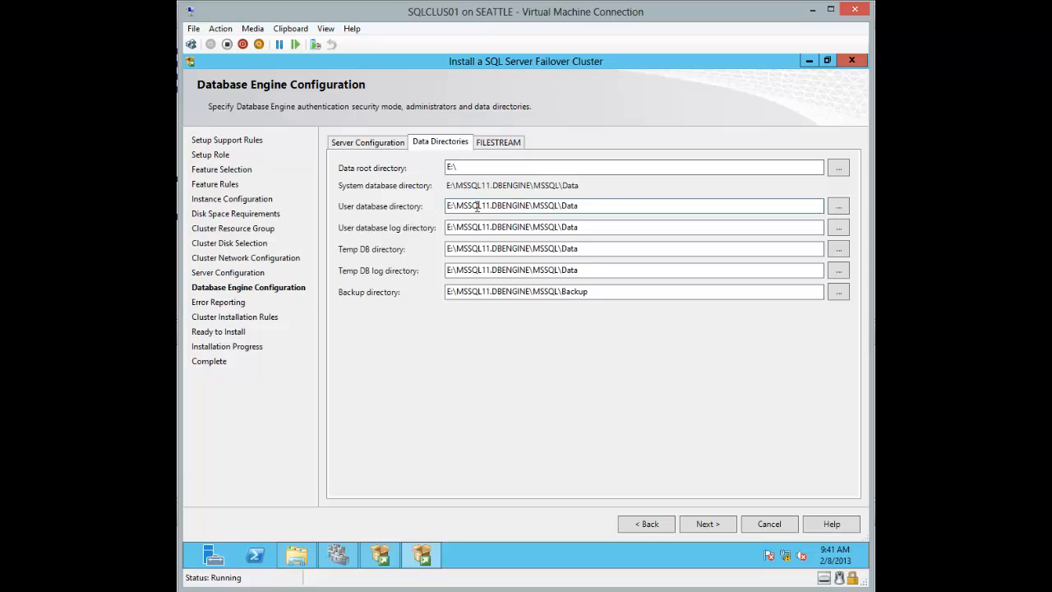
click(478, 226)
click(474, 248)
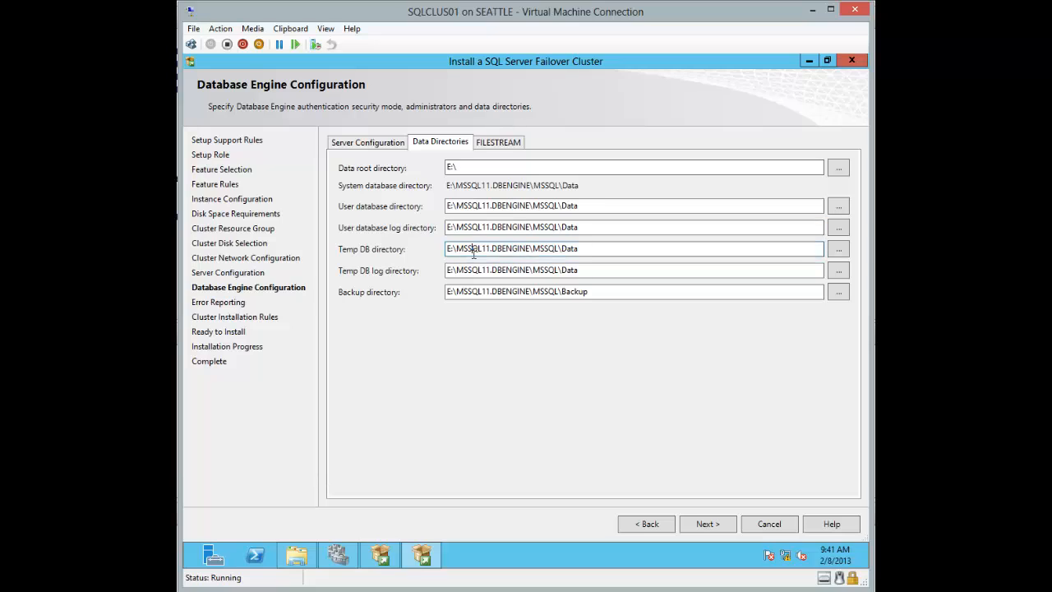
click(474, 269)
click(474, 290)
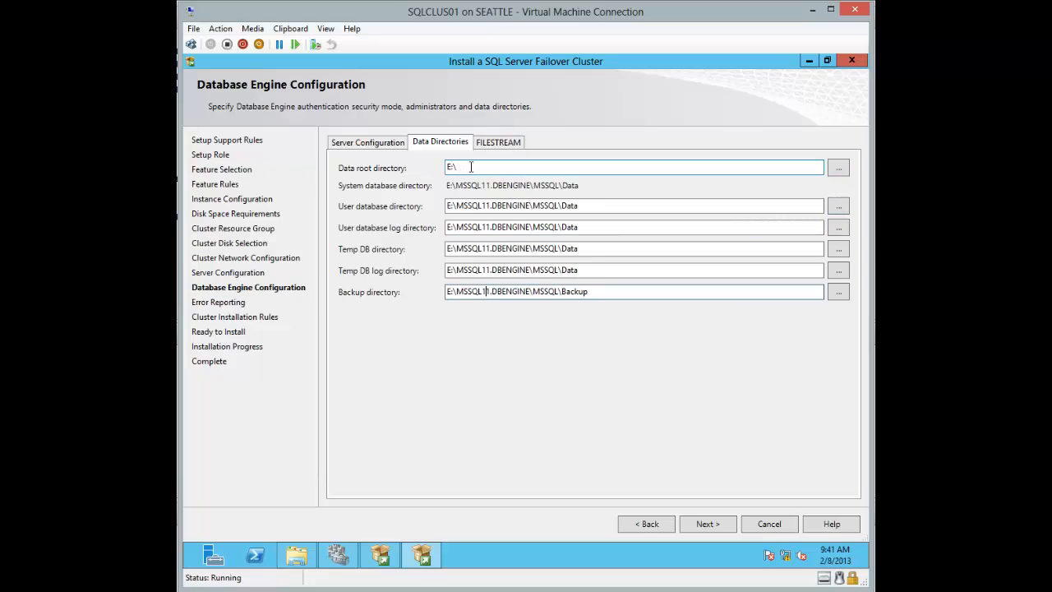
click(297, 556)
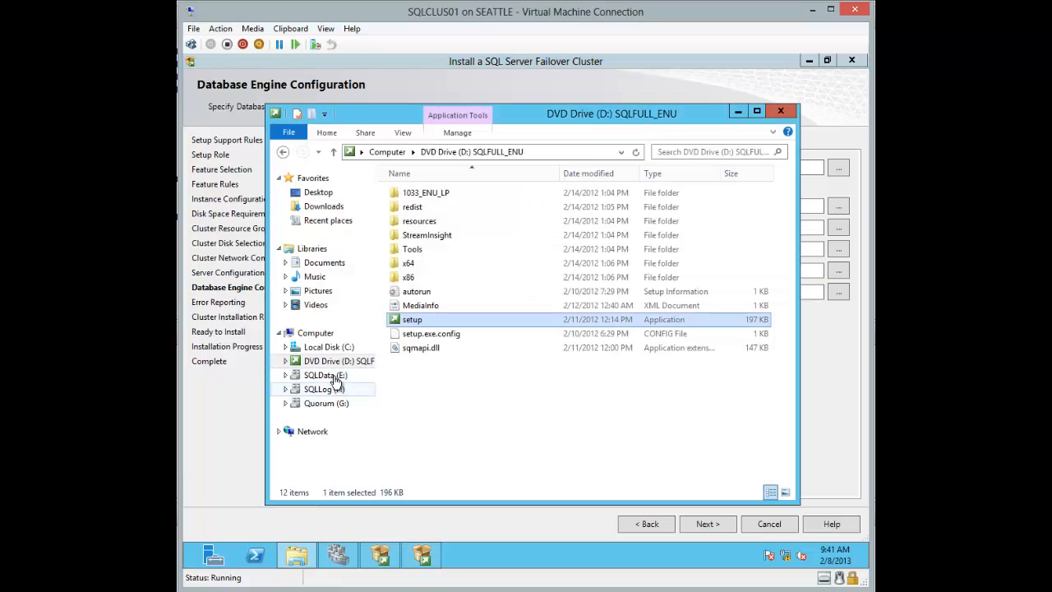
click(757, 115)
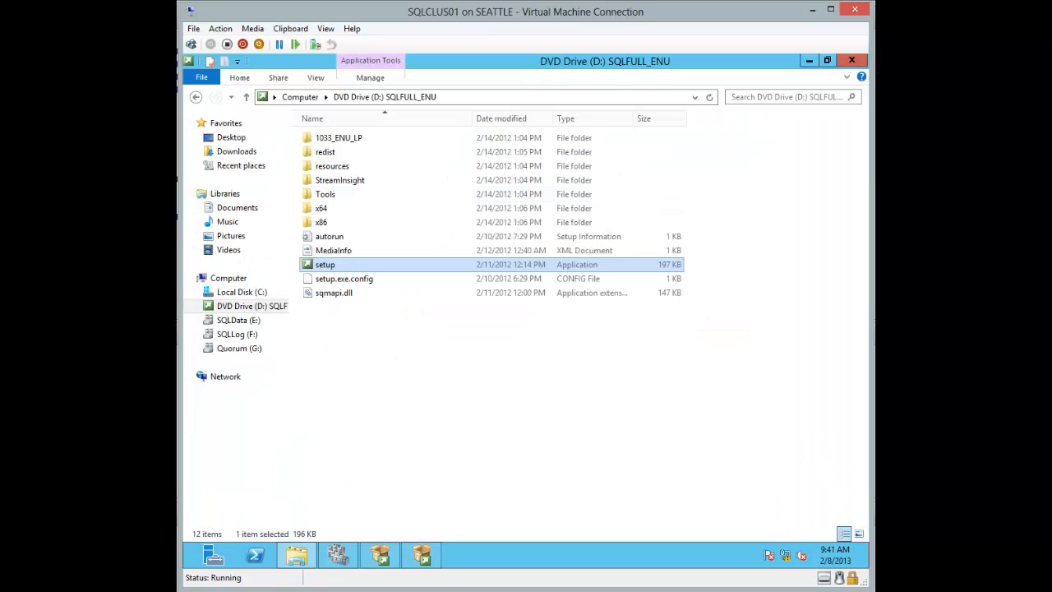
click(237, 323)
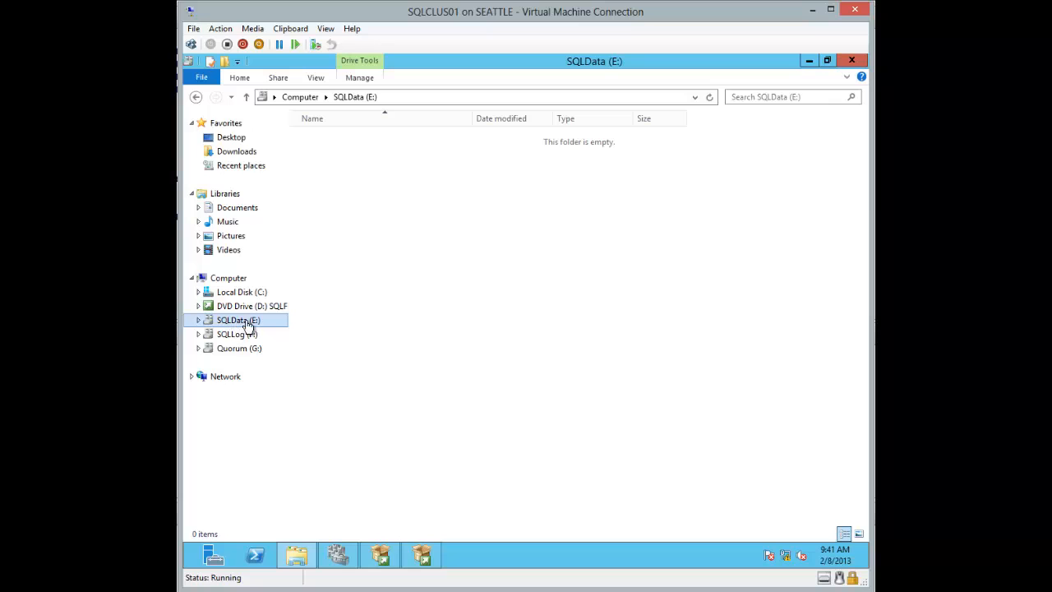
right_click(238, 325)
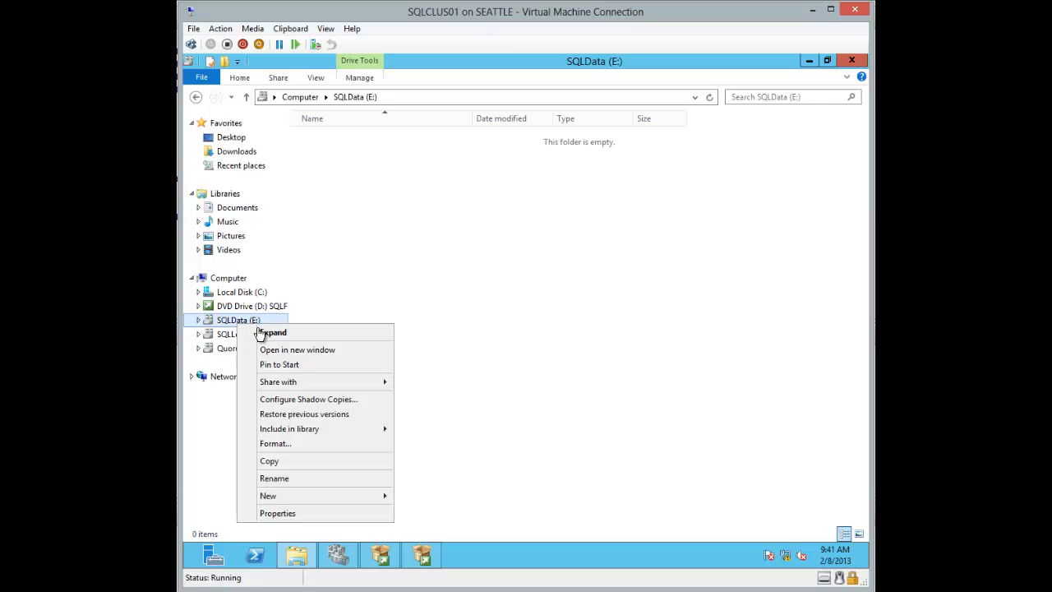
click(294, 512)
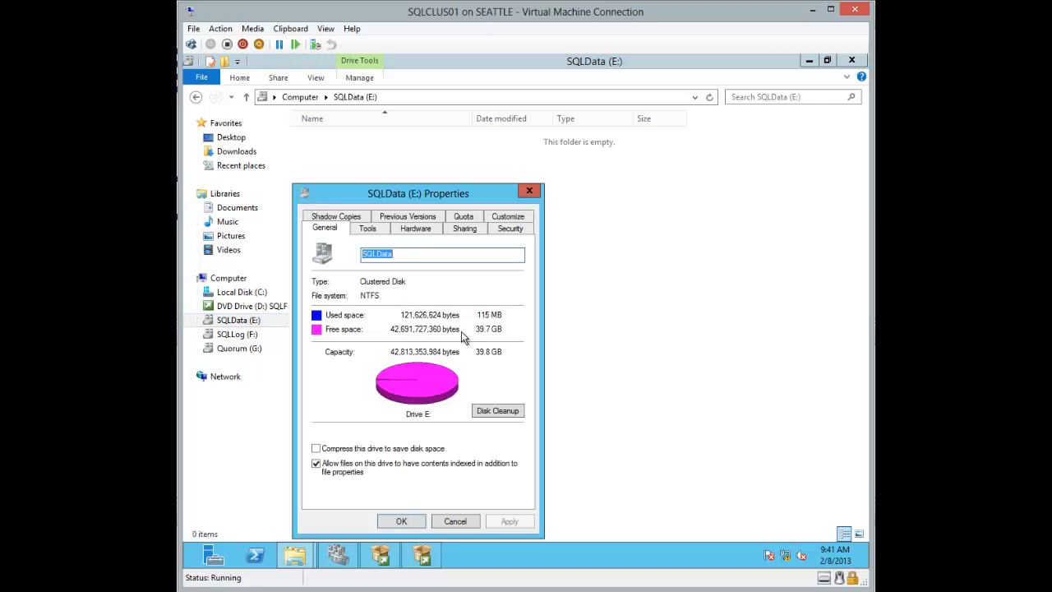
click(529, 191)
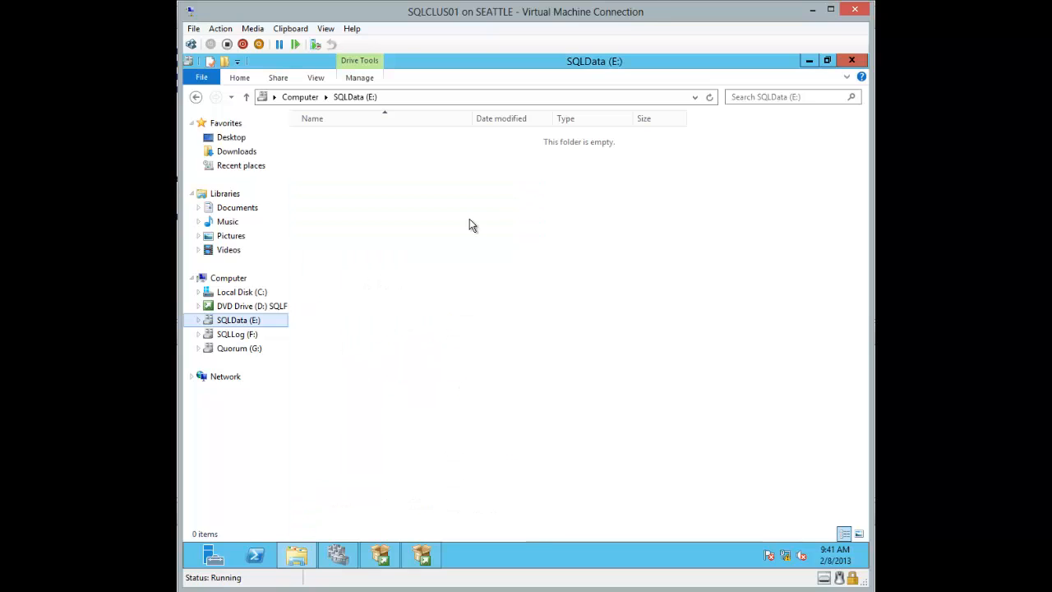
click(248, 335)
right_click(247, 335)
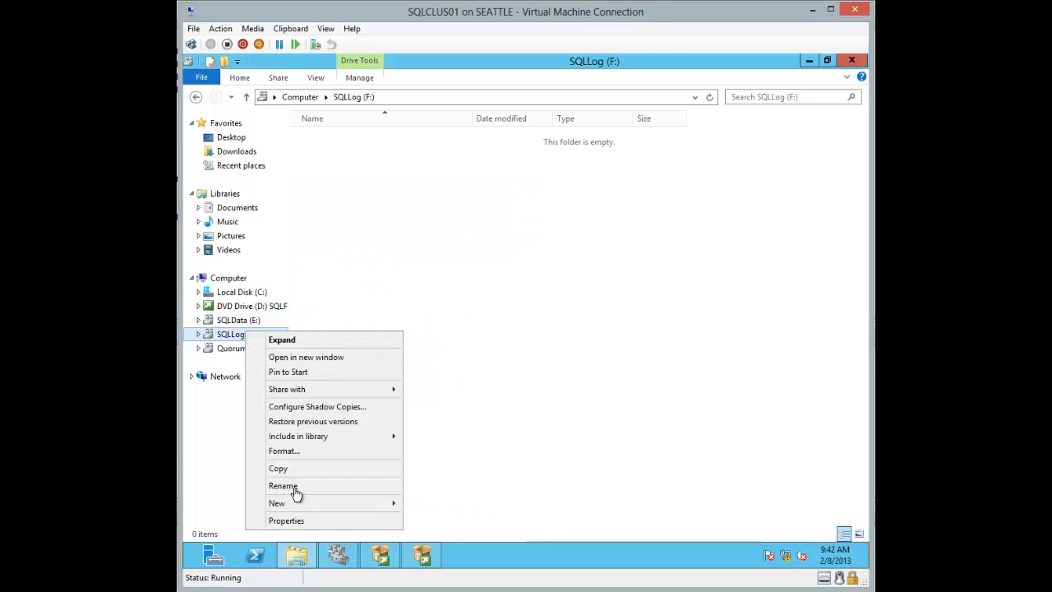
click(301, 521)
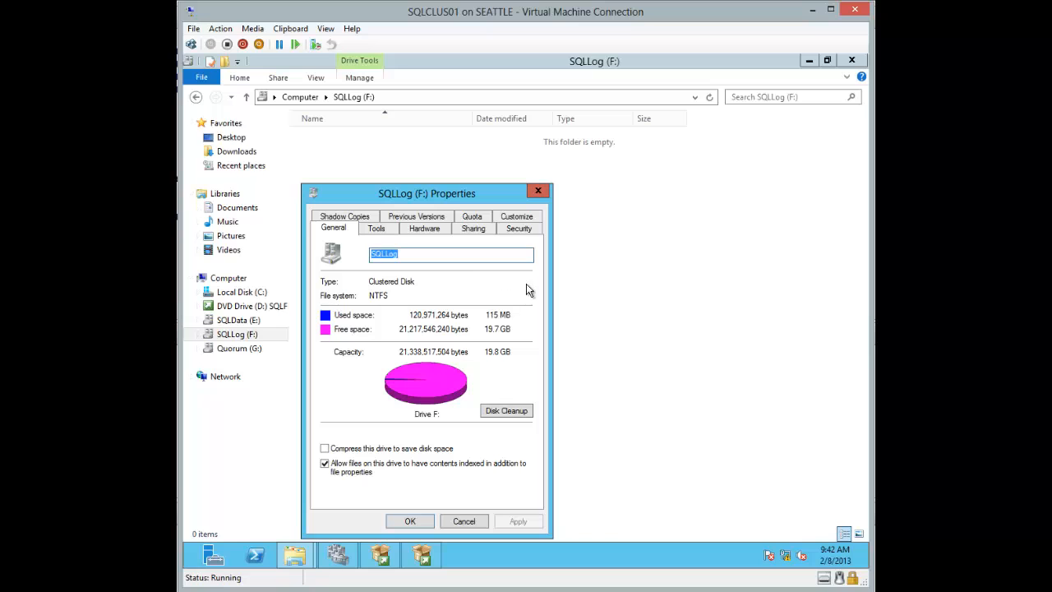
click(537, 191)
click(421, 555)
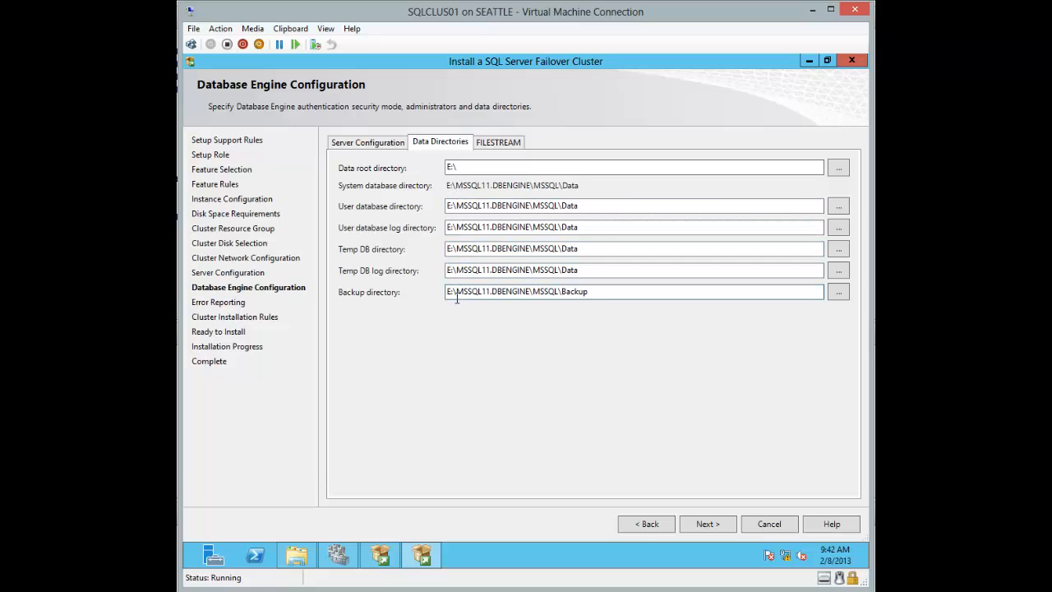
Step: Change the user DB log, Temp DB log and backup directories from E:\ to F:\, then continue
click(298, 557)
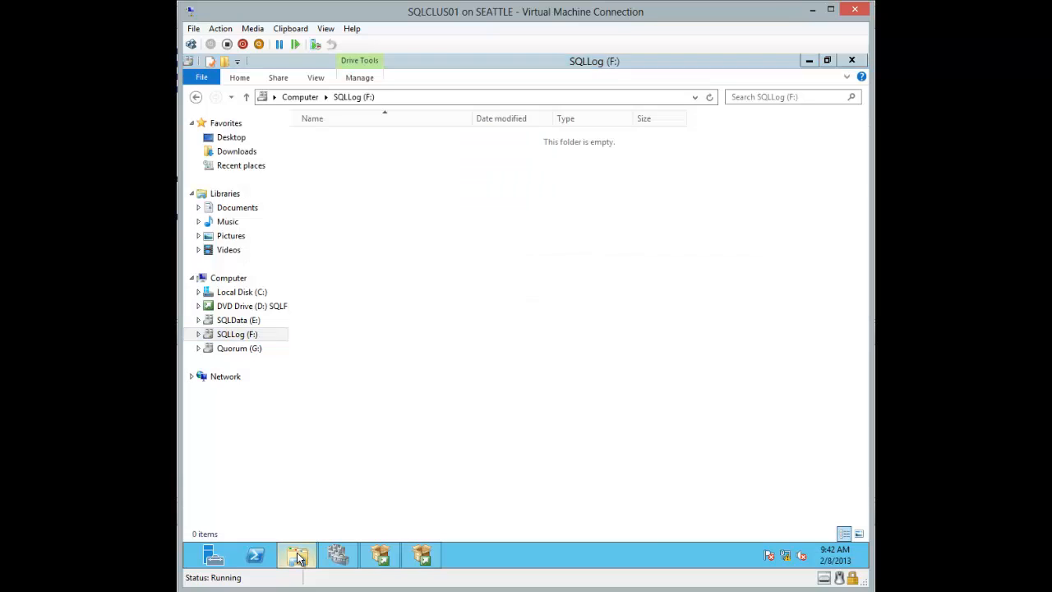
click(298, 557)
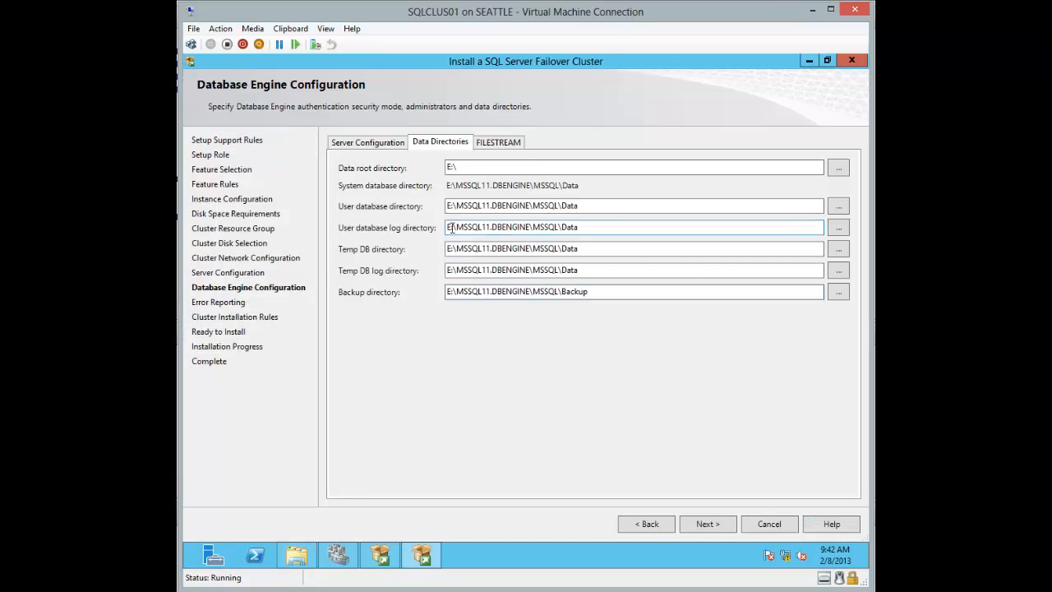
drag(451, 229, 440, 233)
text(F)
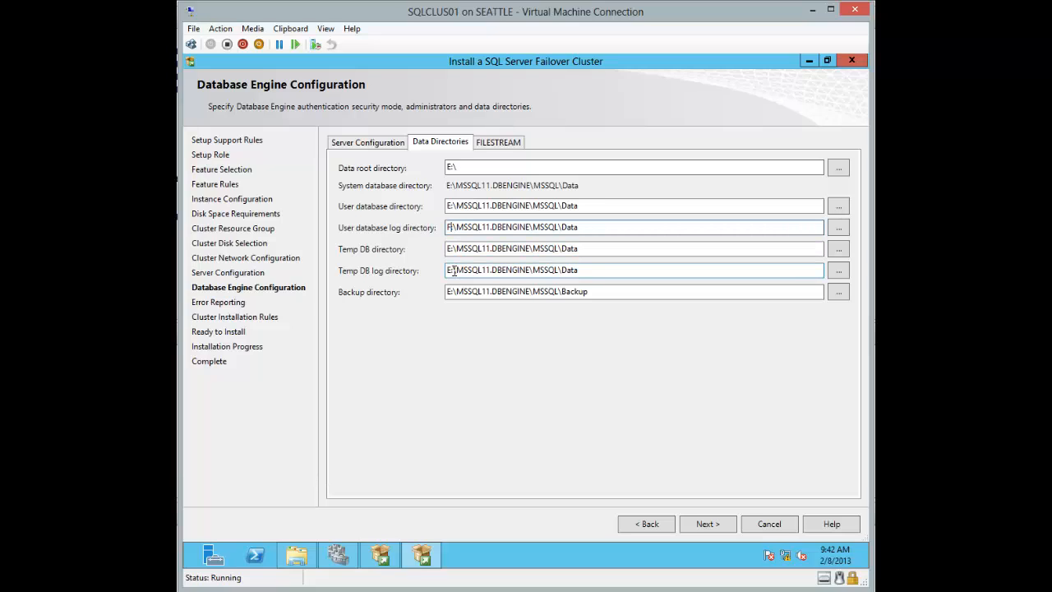
drag(453, 269, 439, 272)
text(F)
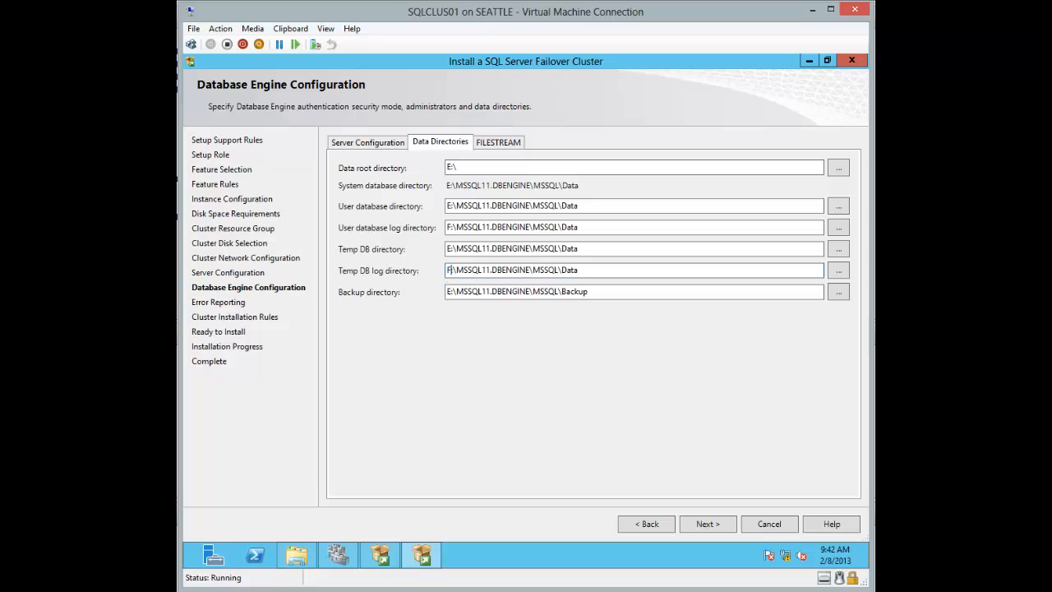
drag(453, 291, 438, 300)
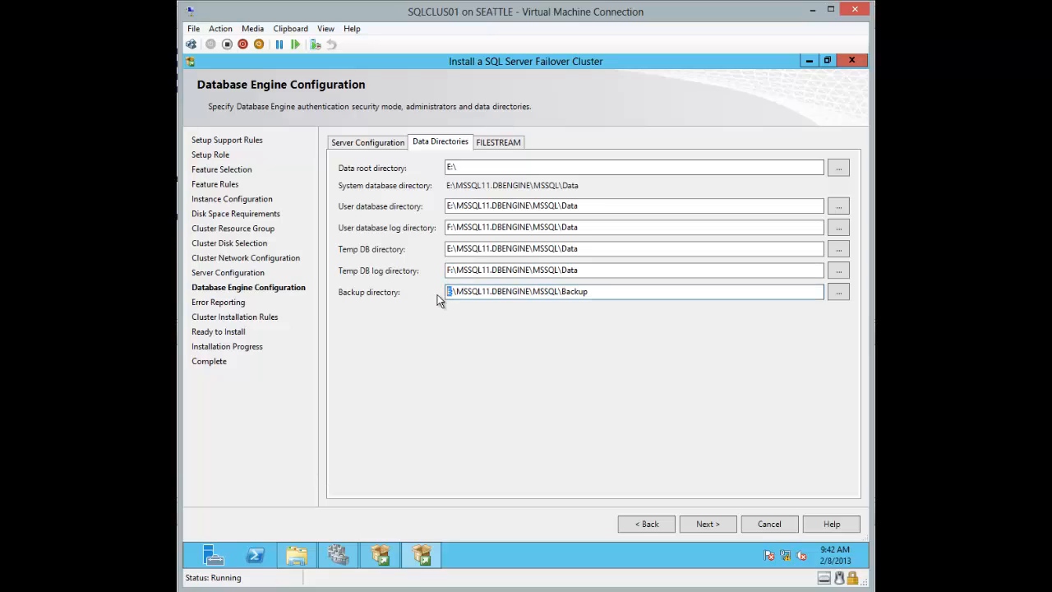
text(F)
click(713, 521)
click(715, 519)
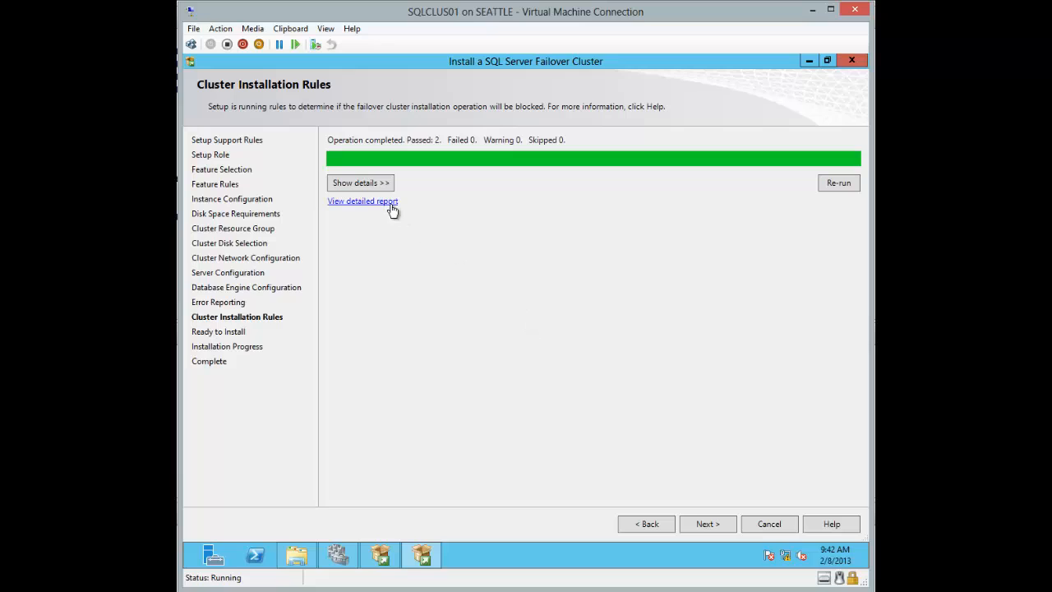
Step: Review the rule details and Ready to Install summary, install the failover cluster, and close the wizard
click(362, 183)
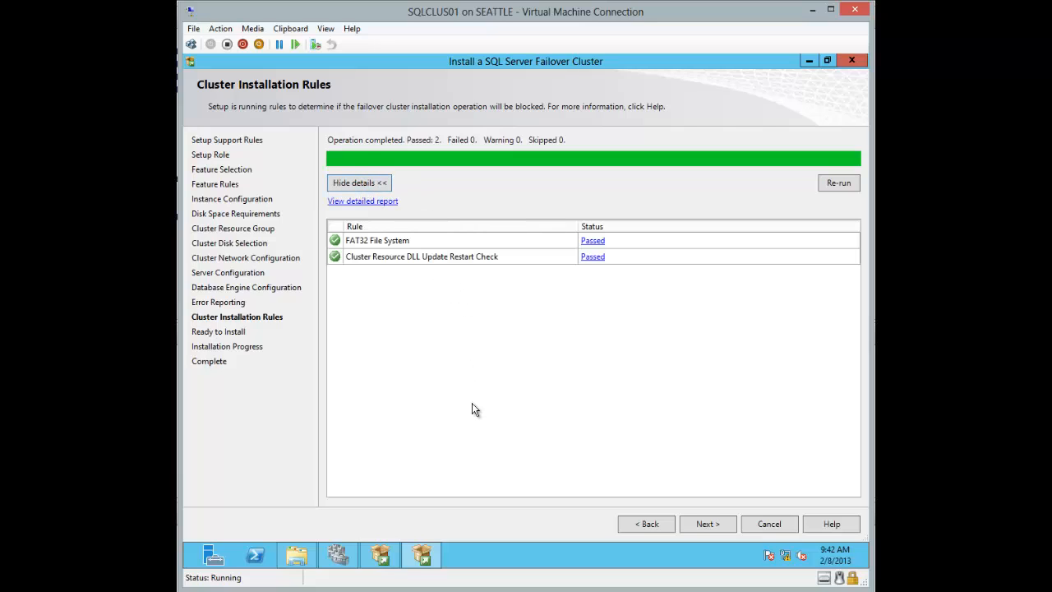
click(709, 526)
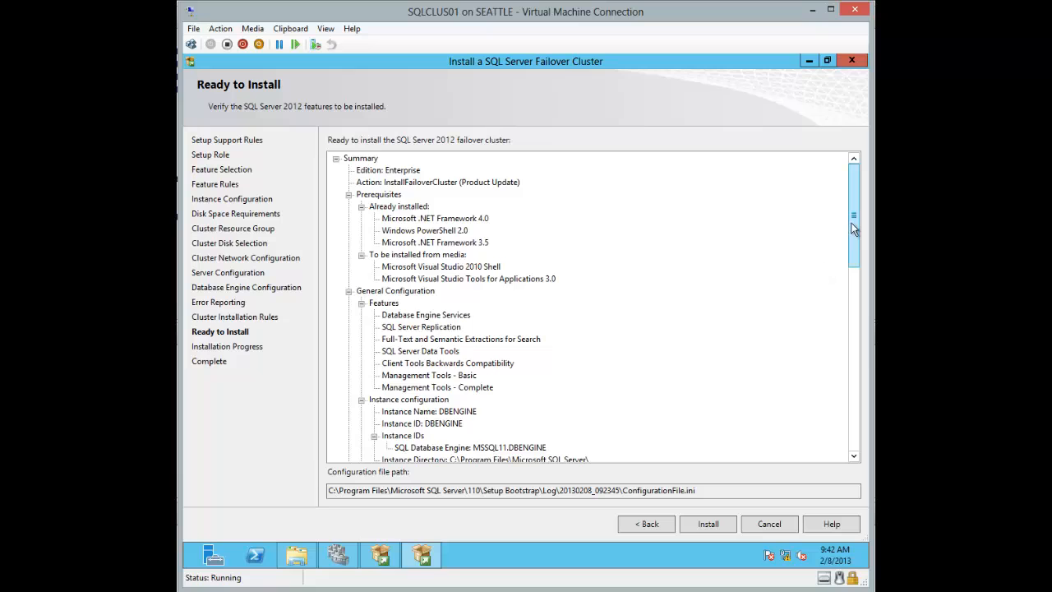
drag(854, 234, 856, 267)
click(697, 524)
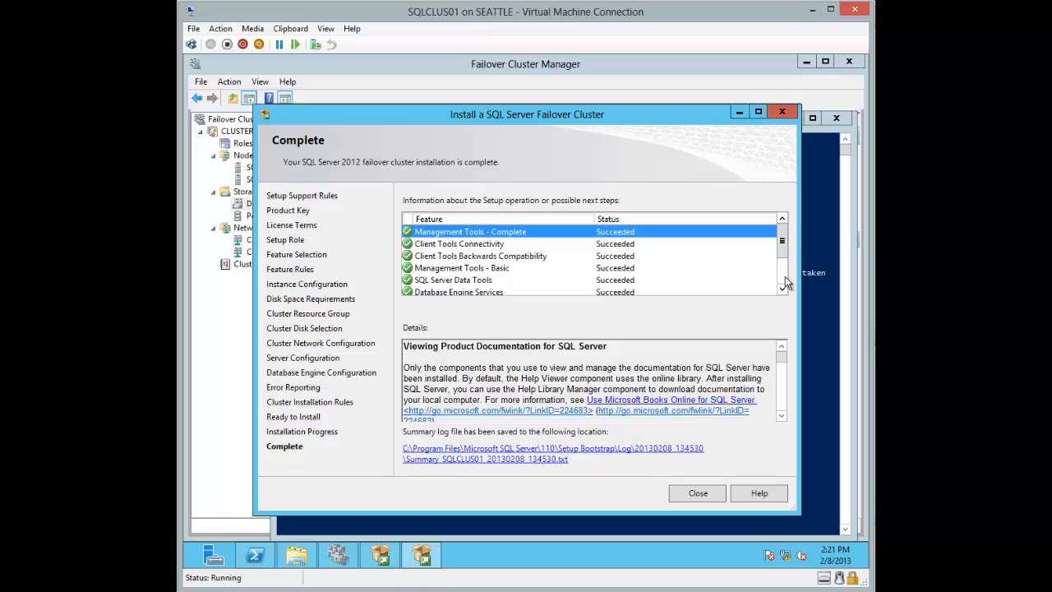
scroll(784, 282, down, 2)
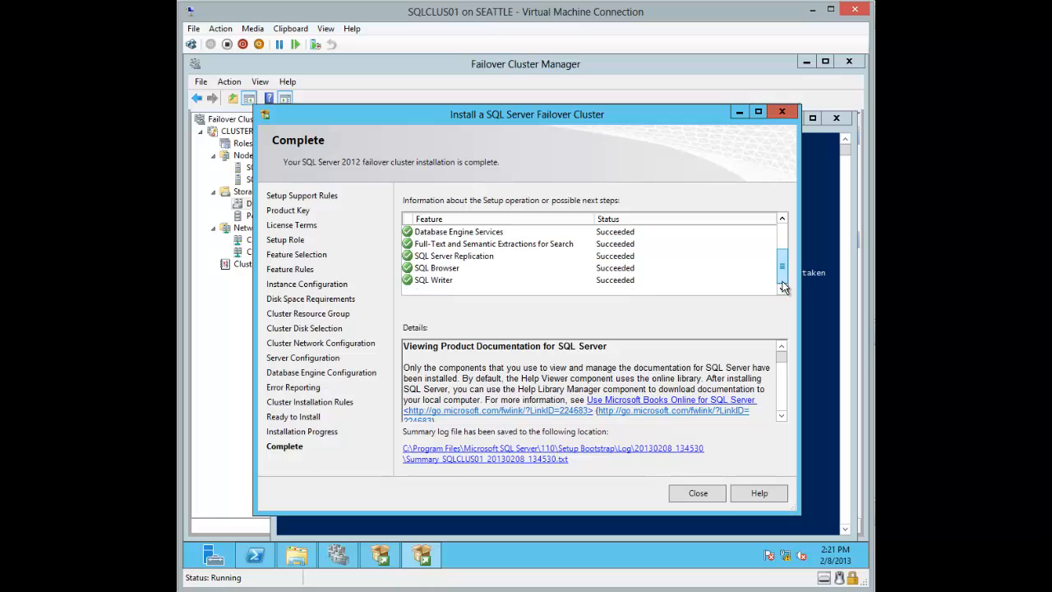
click(698, 493)
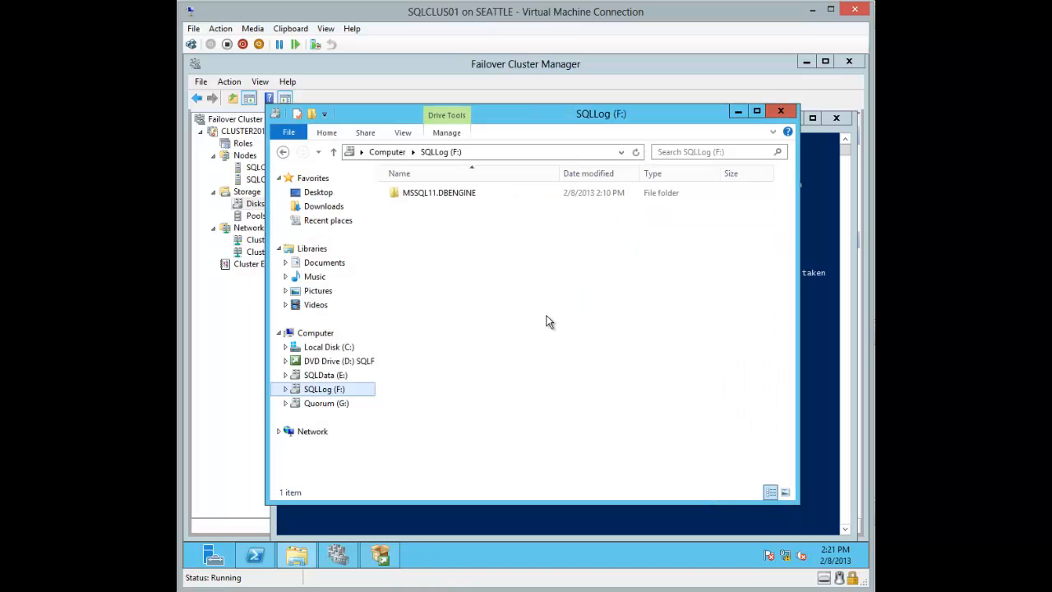
Step: Inspect the SQL Server (DBENGINE) role's Failover properties in Failover Cluster Manager without changing them
click(338, 556)
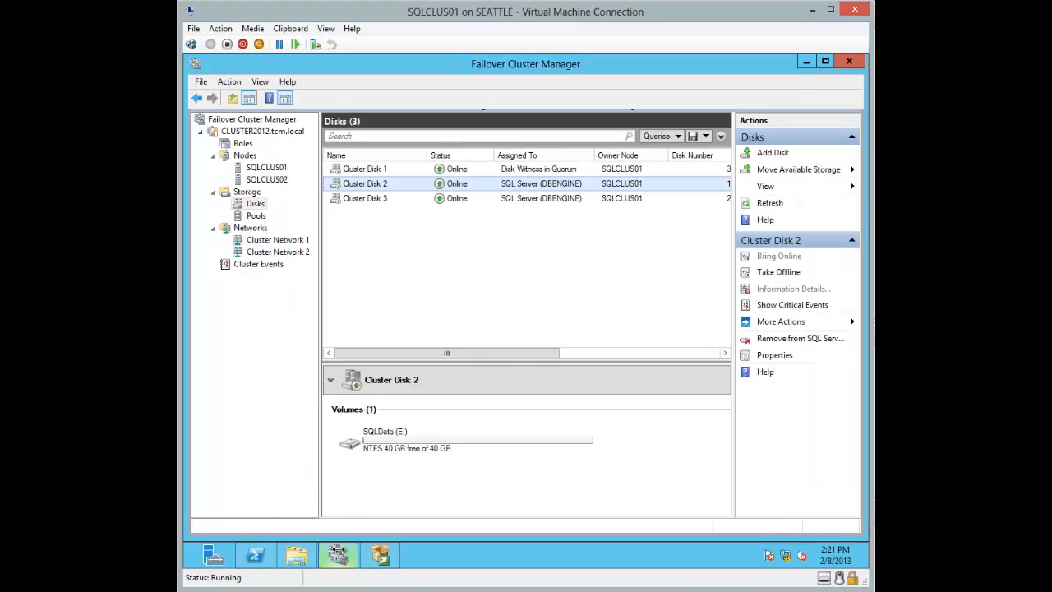
click(244, 155)
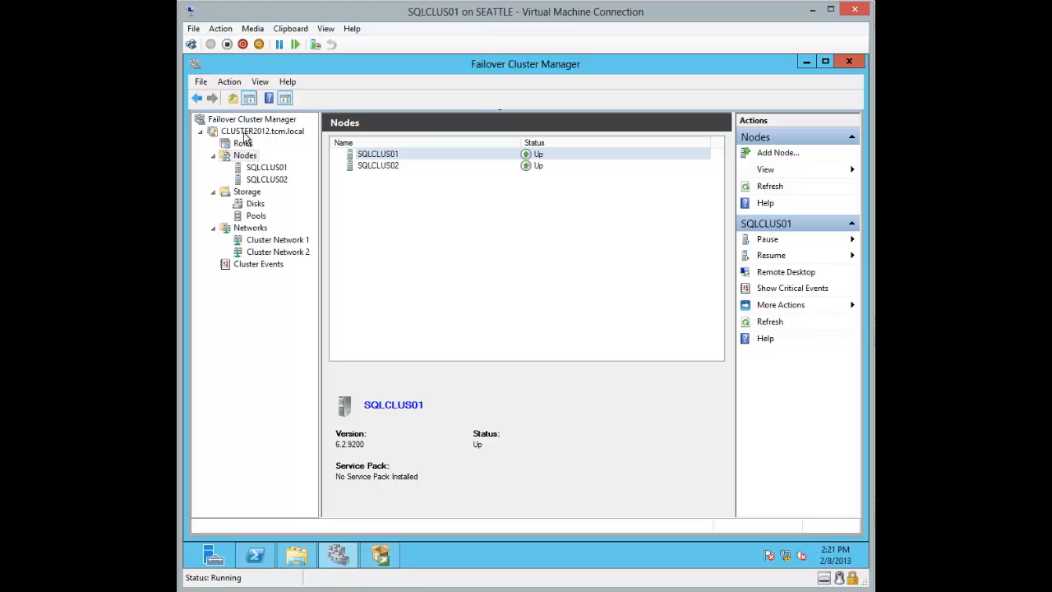
click(243, 144)
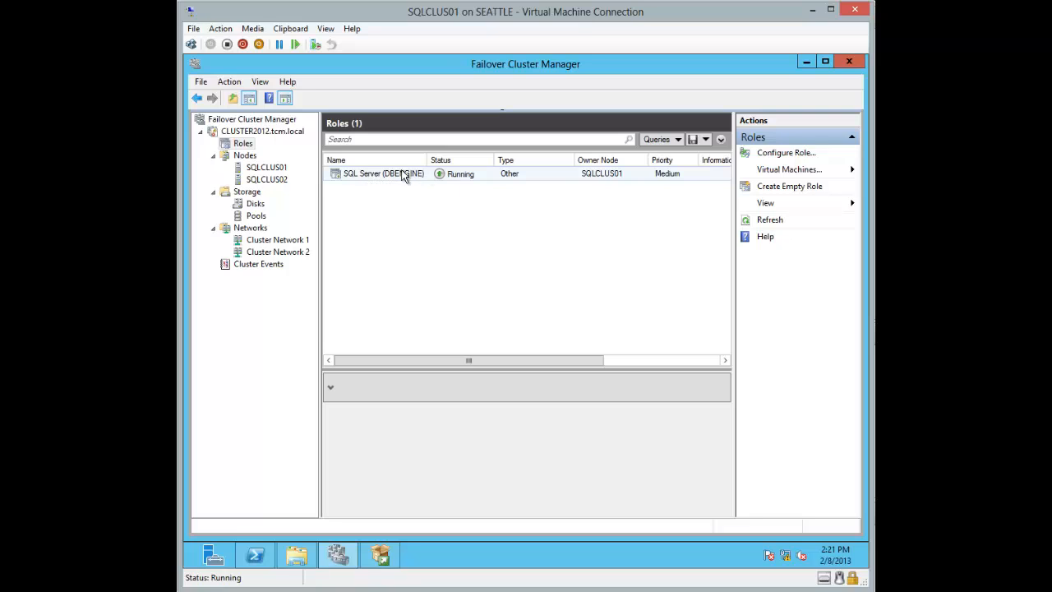
click(359, 174)
right_click(359, 174)
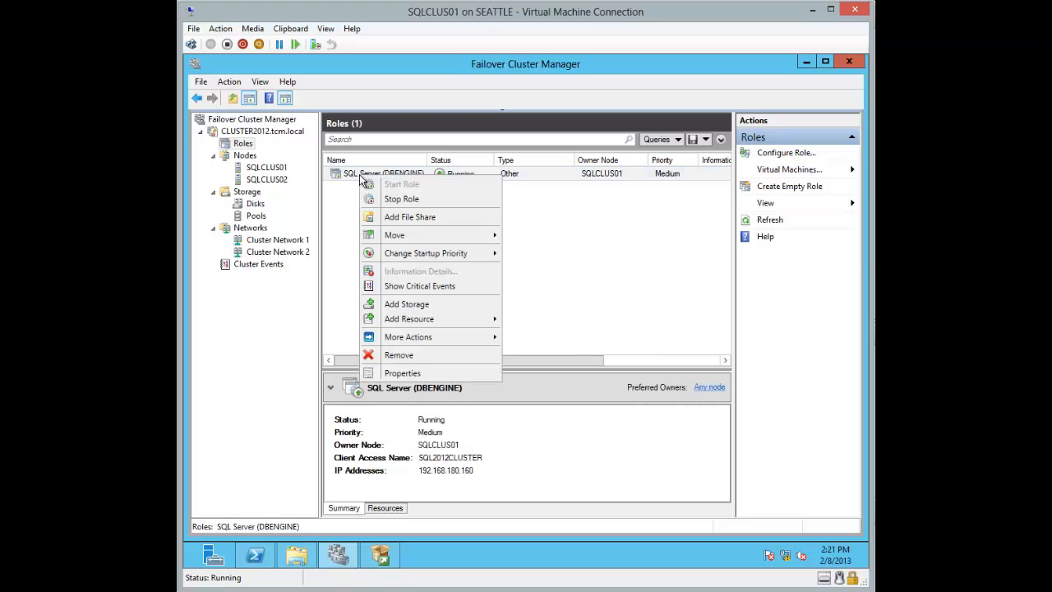
click(403, 373)
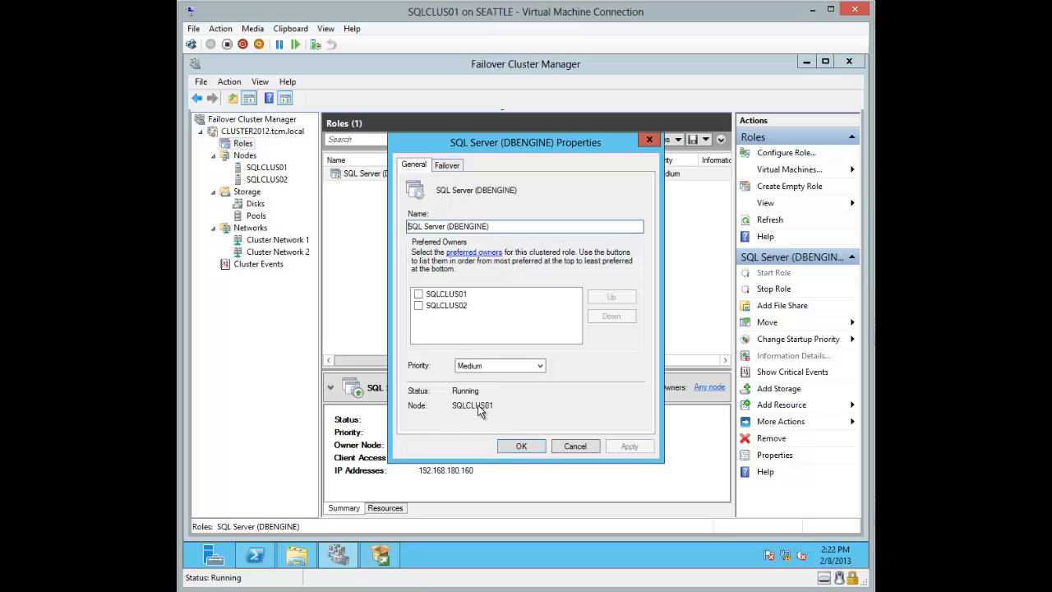
click(445, 163)
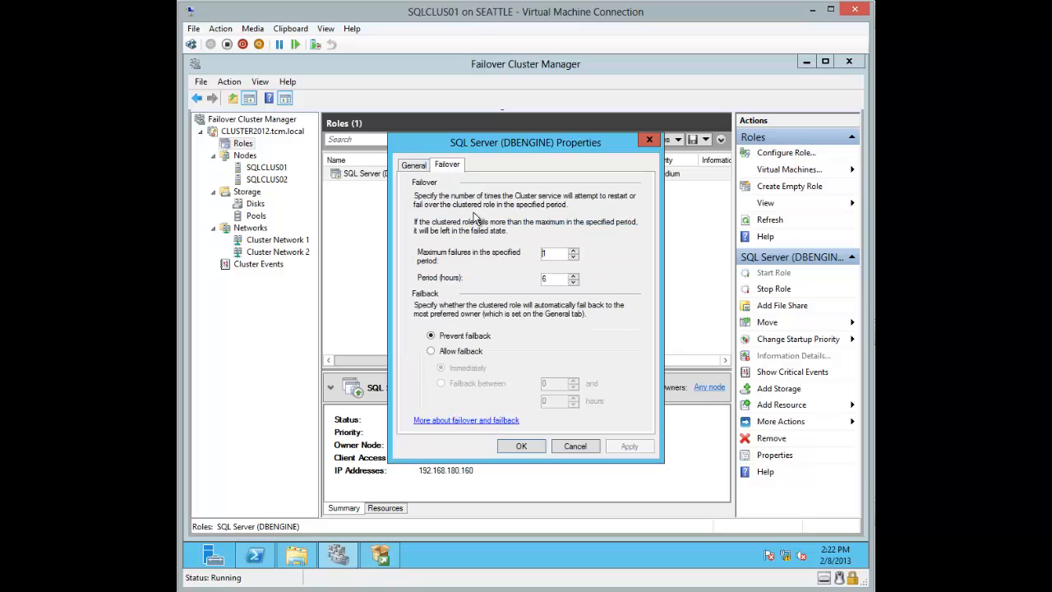
click(576, 448)
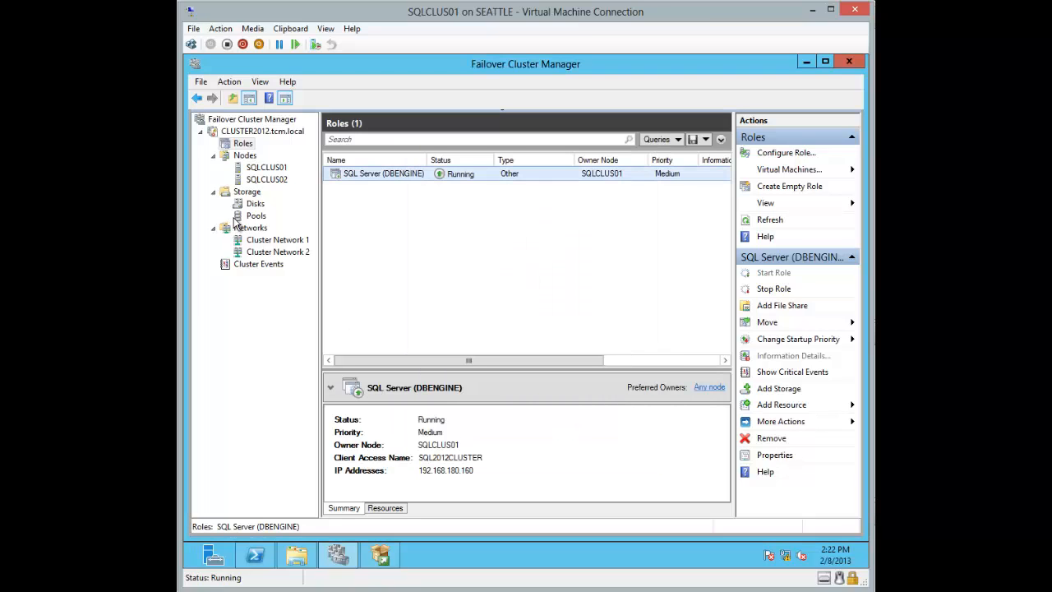
Step: Show SQLCLUS02 owns no roles, close the Installation Center, and open the DVD drive on SQLCLUS02
click(251, 168)
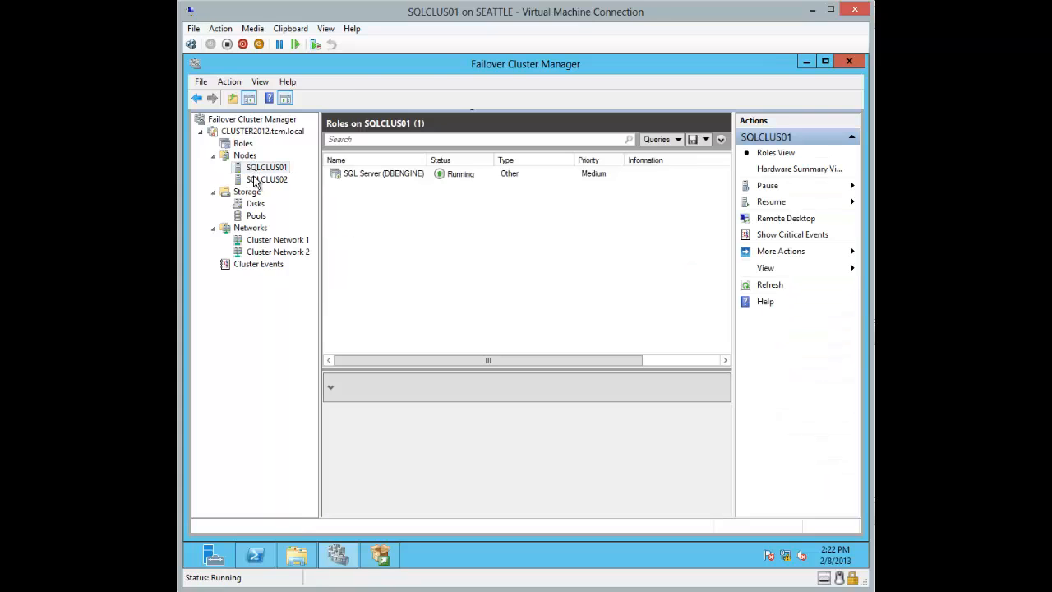
click(255, 178)
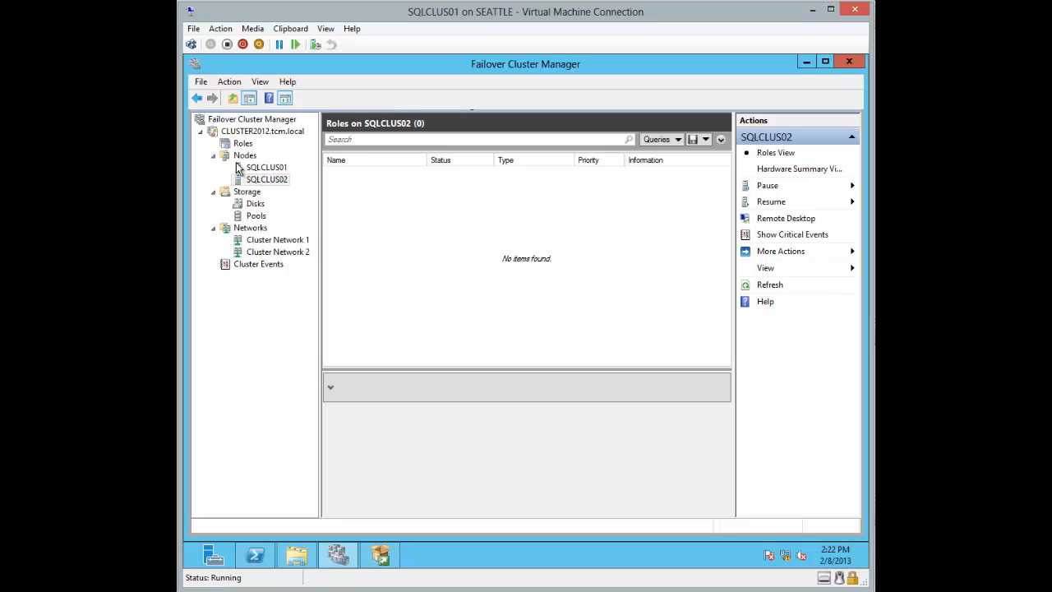
click(391, 559)
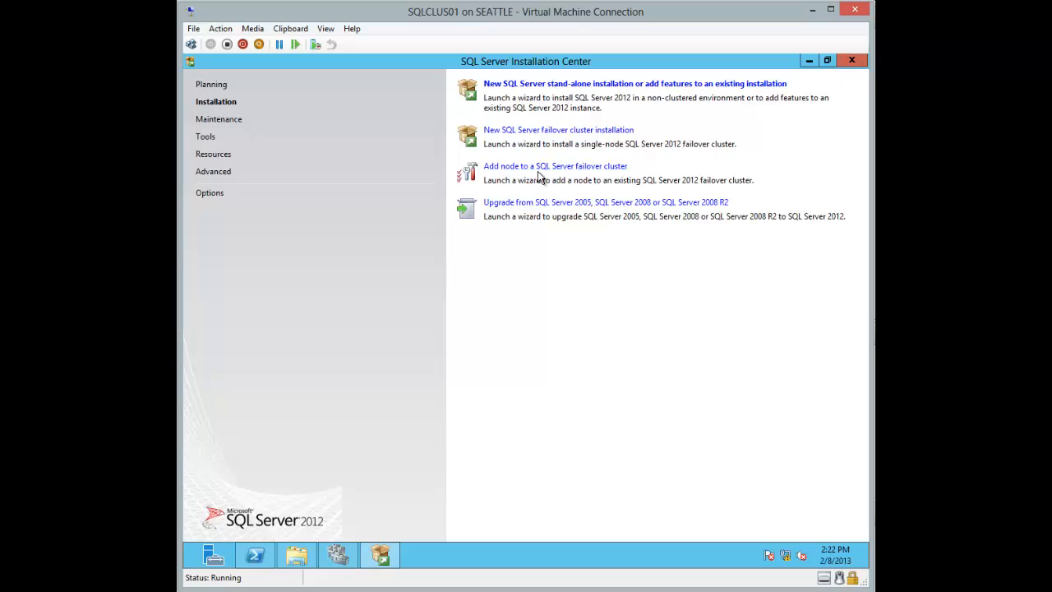
click(852, 63)
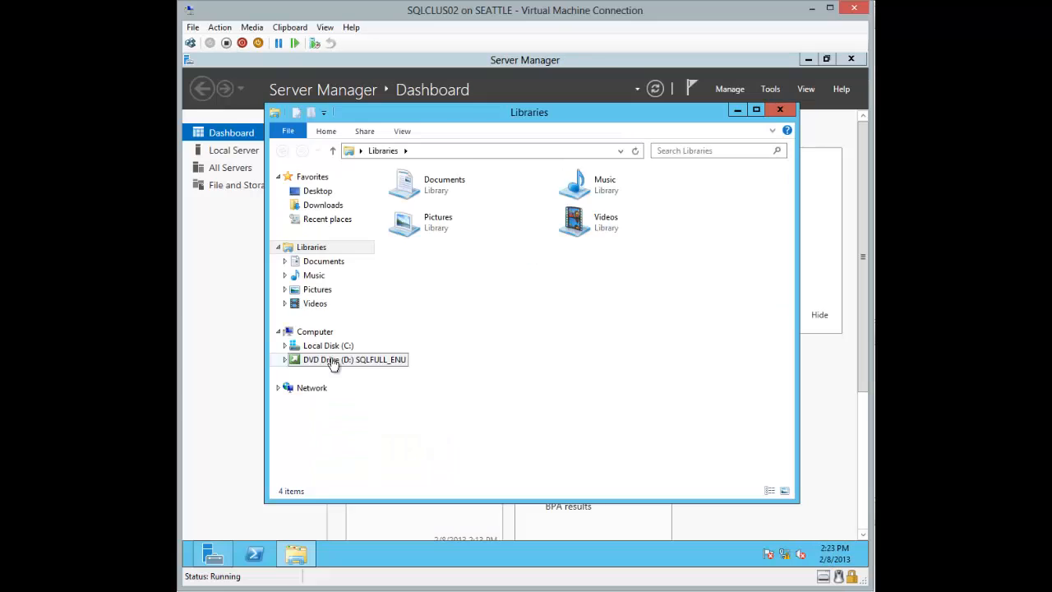
click(332, 361)
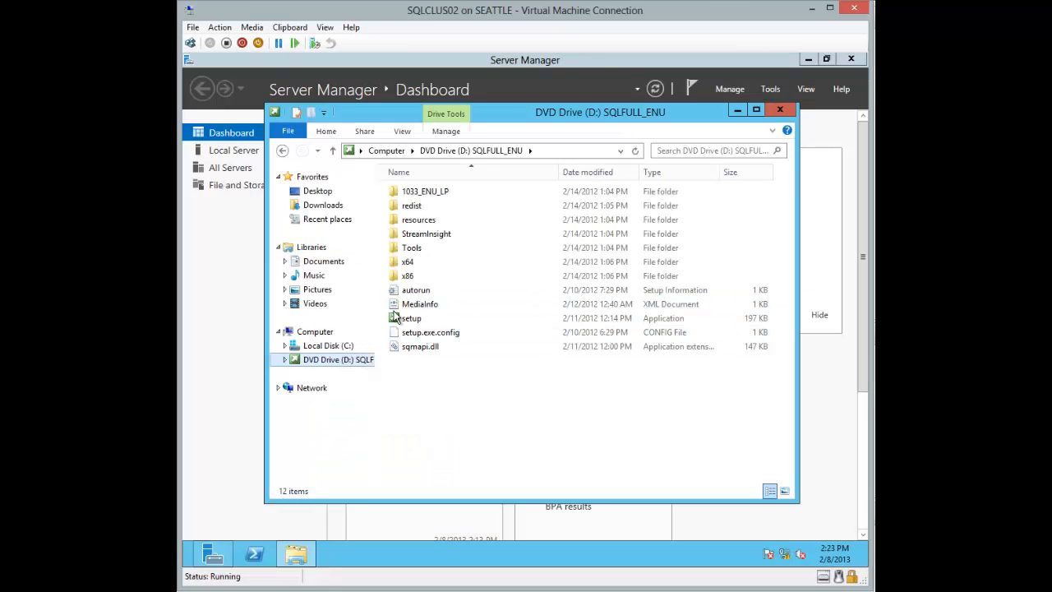
Step: Maximize the DVD Drive (D:) SQLFULL_ENU window and run setup from it
click(755, 110)
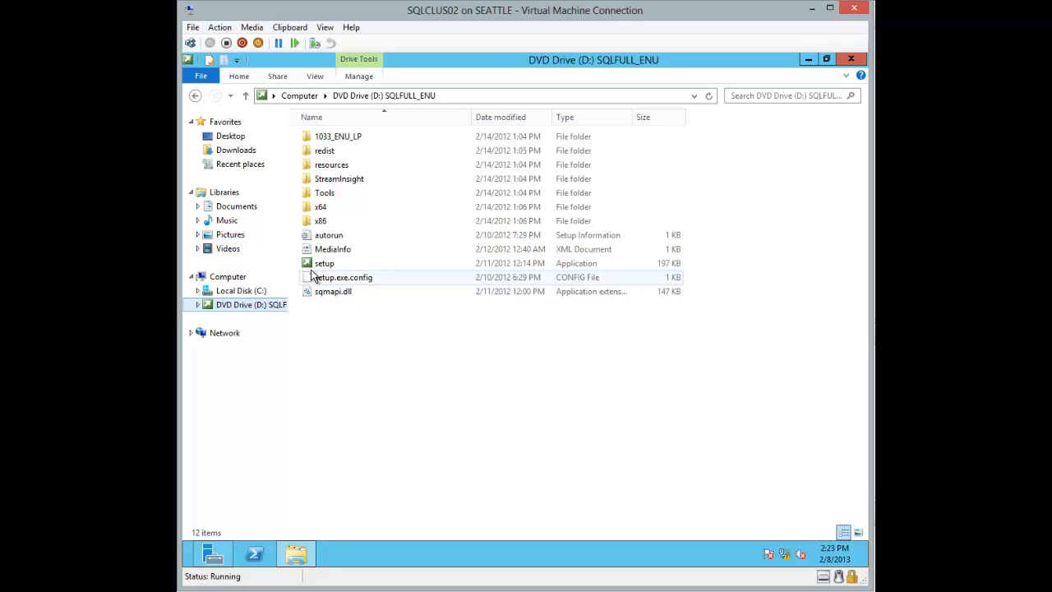
double_click(320, 263)
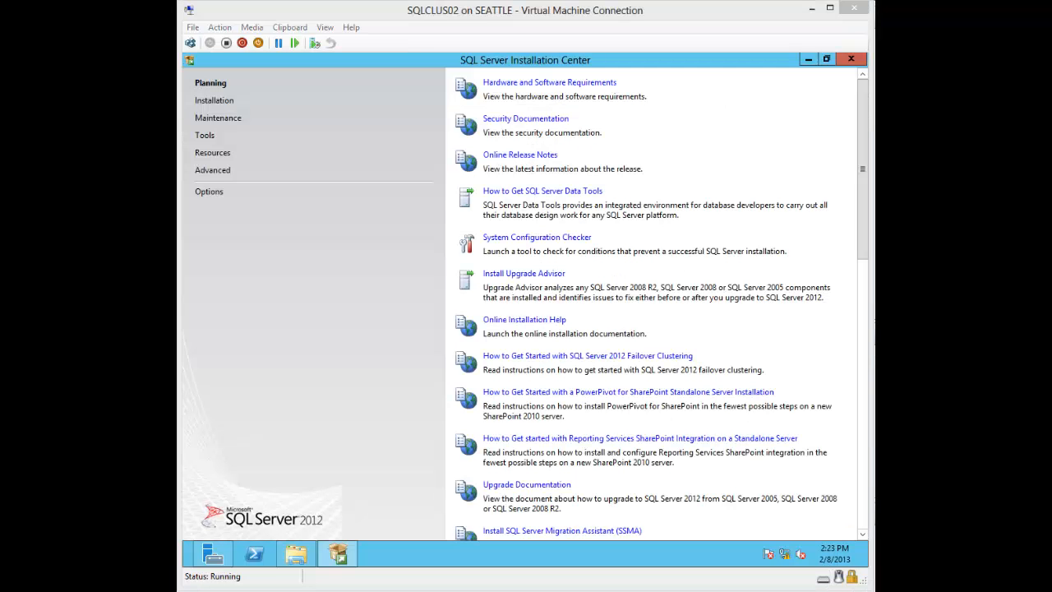
Step: Under Installation, choose 'Add node to a SQL Server failover cluster'
click(215, 100)
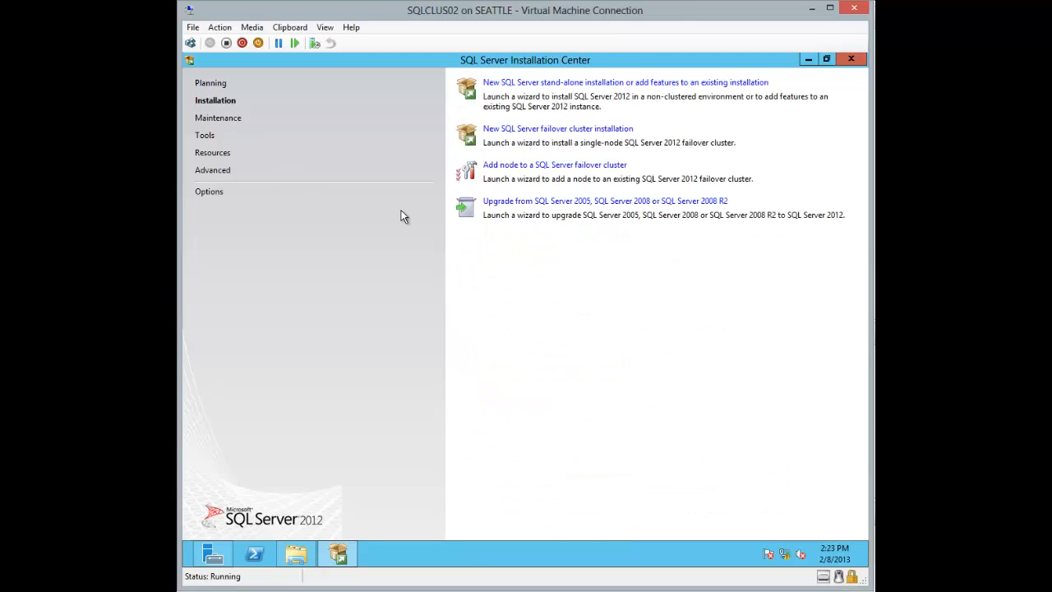
click(511, 167)
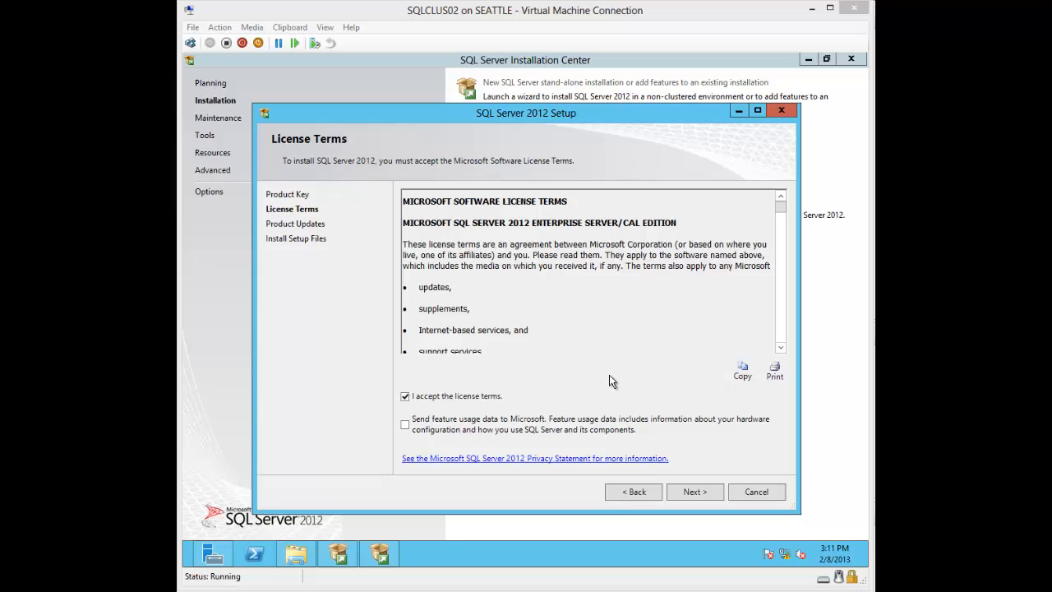
Step: Accept the license terms, exclude SQL Server product updates, and start installing the setup files
click(691, 491)
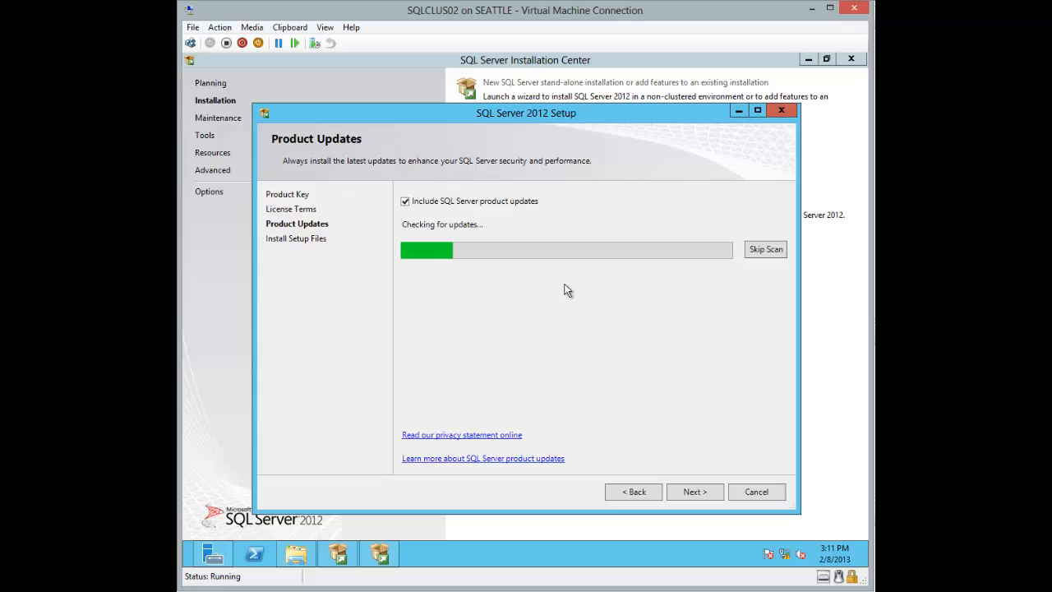
click(518, 200)
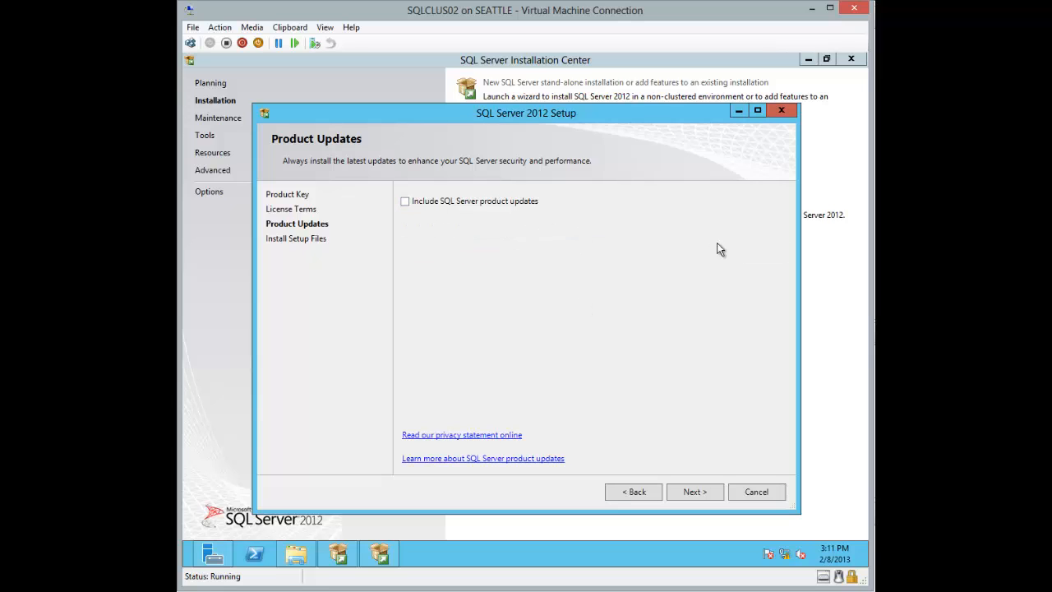
click(698, 495)
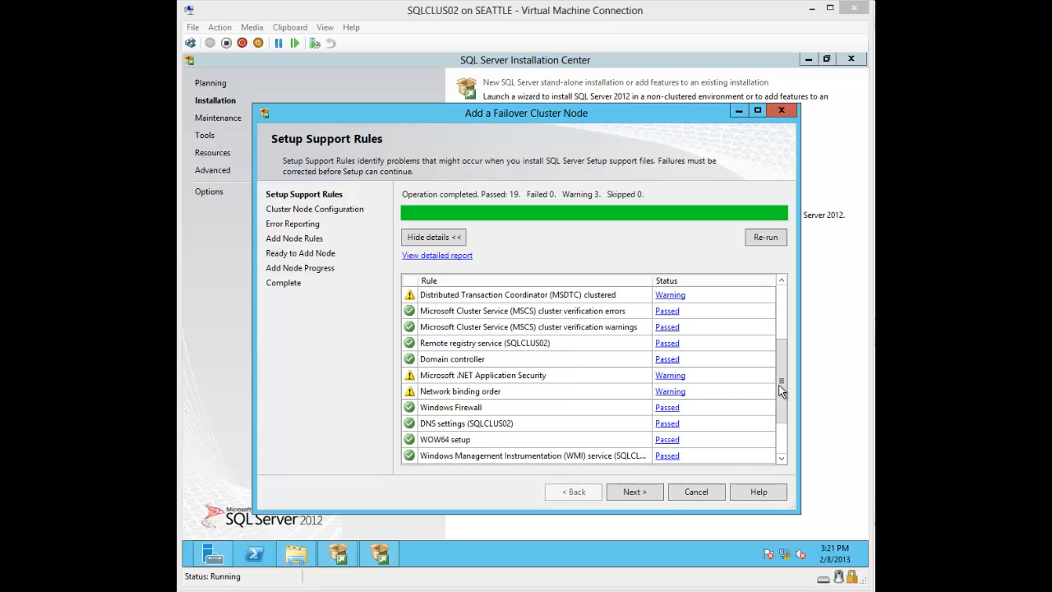
Step: Review the Network binding order warning and bring up this machine's network options
click(781, 442)
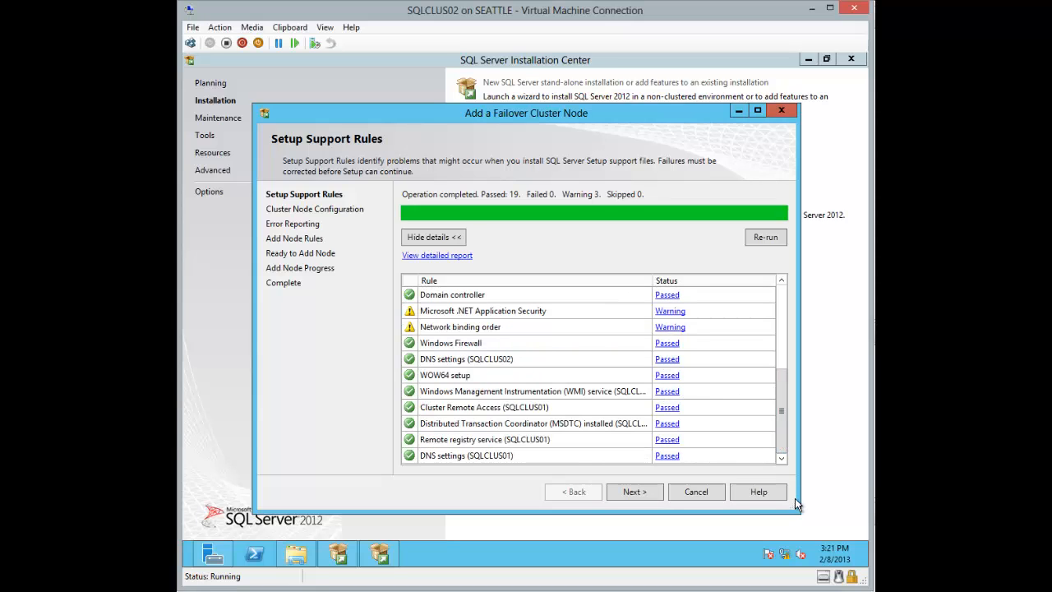
right_click(786, 553)
Step: Move Ethernet above Ethernet 2 in Advanced Settings' adapter binding order, then close the network windows
click(786, 544)
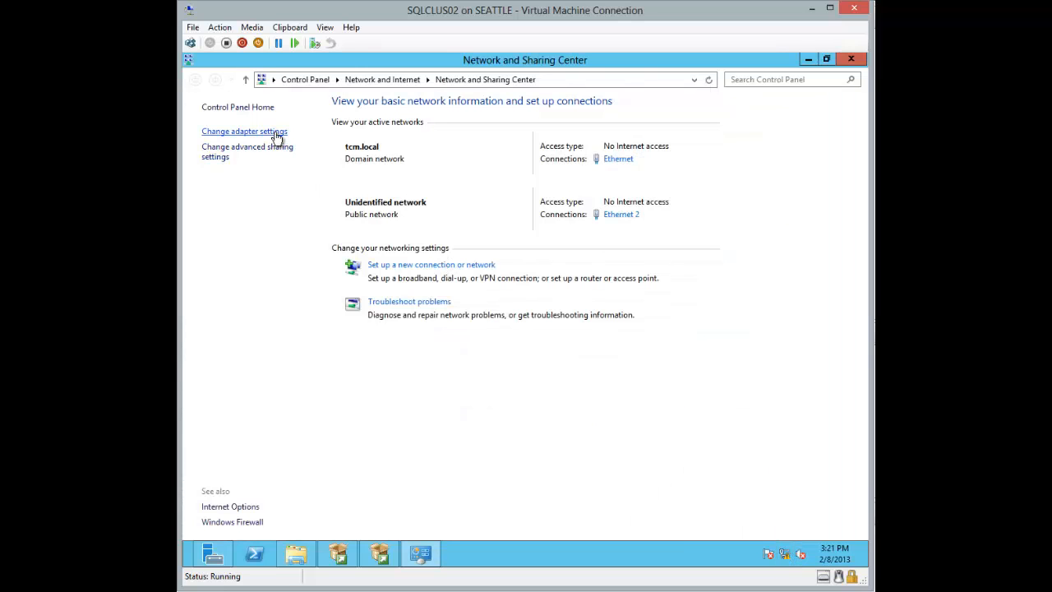
click(277, 134)
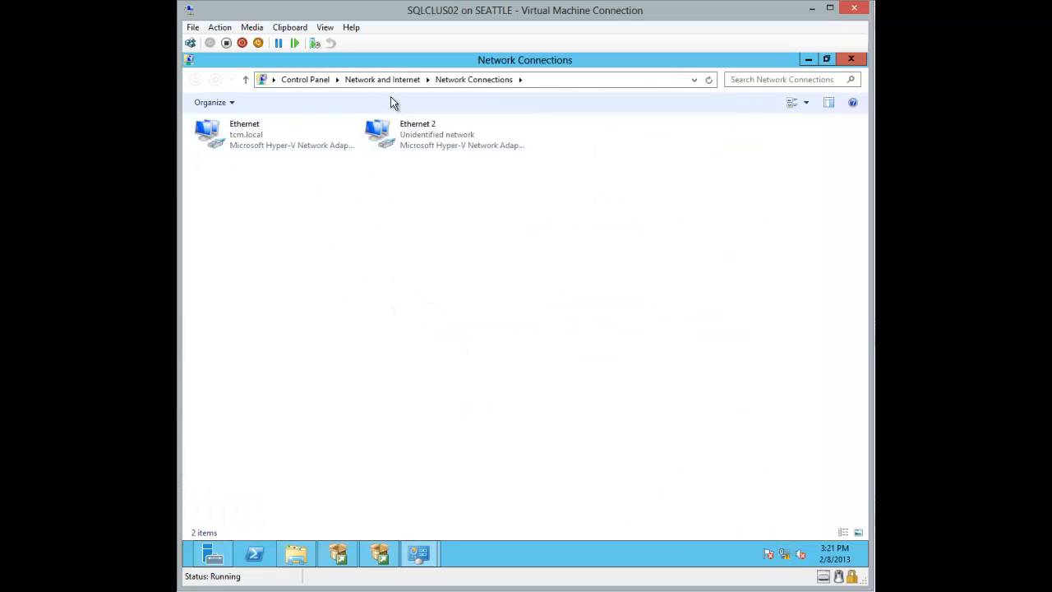
key(alt)
click(316, 100)
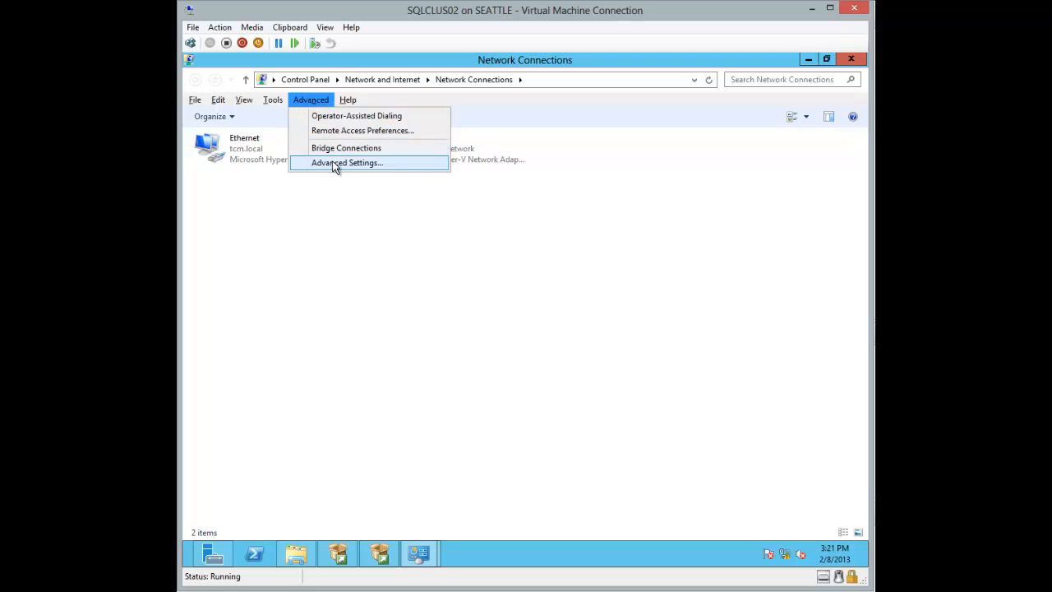
click(336, 162)
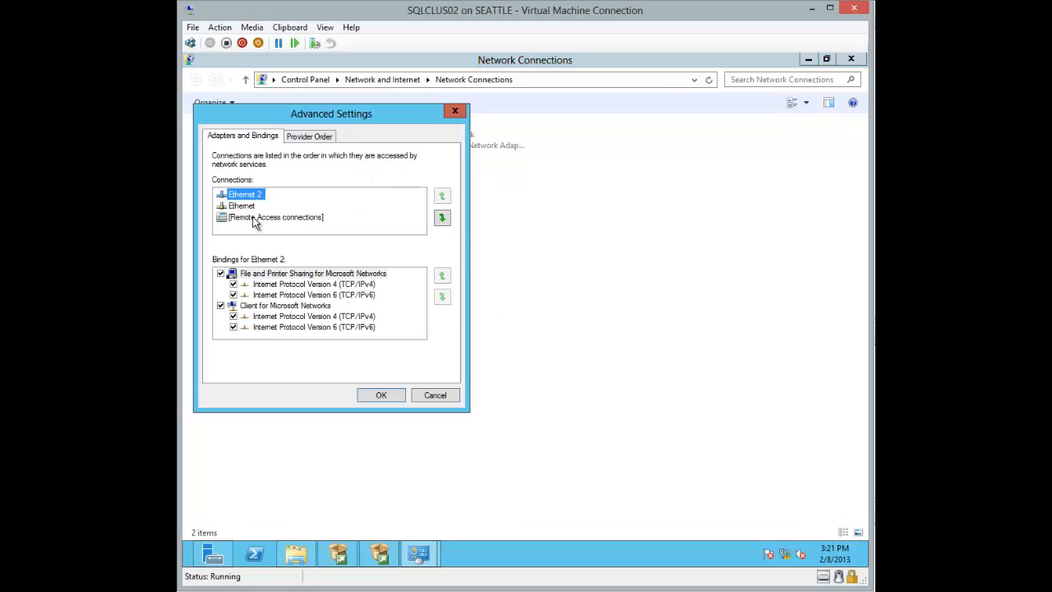
click(241, 205)
click(442, 197)
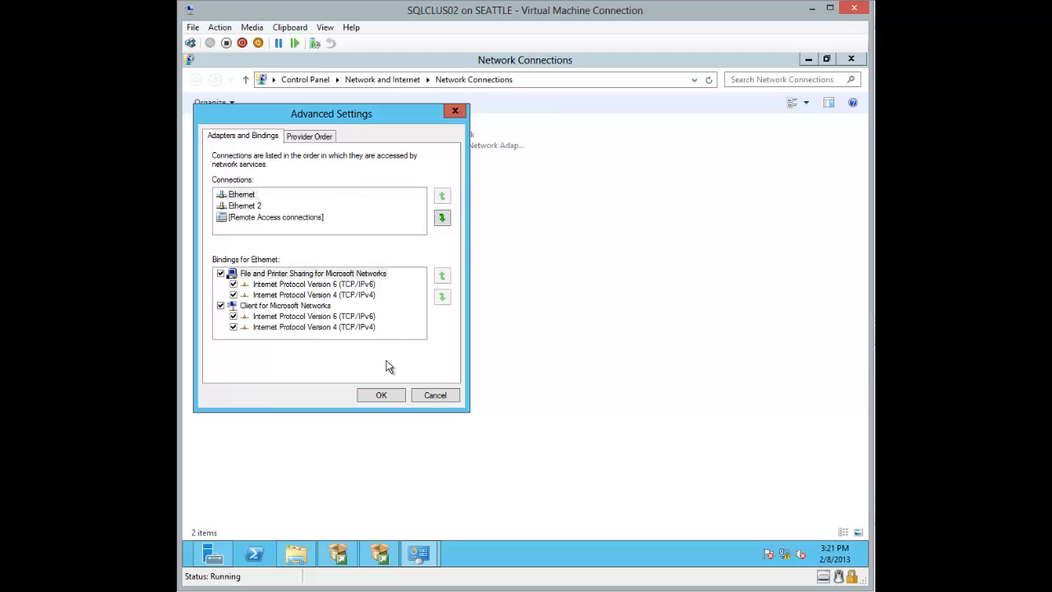
click(379, 394)
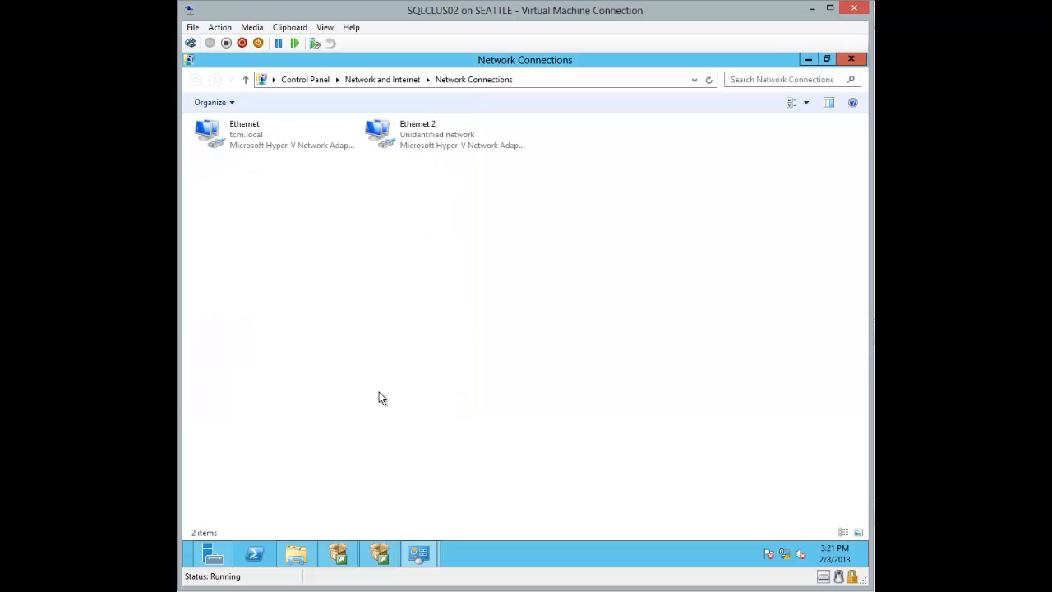
click(851, 59)
click(850, 60)
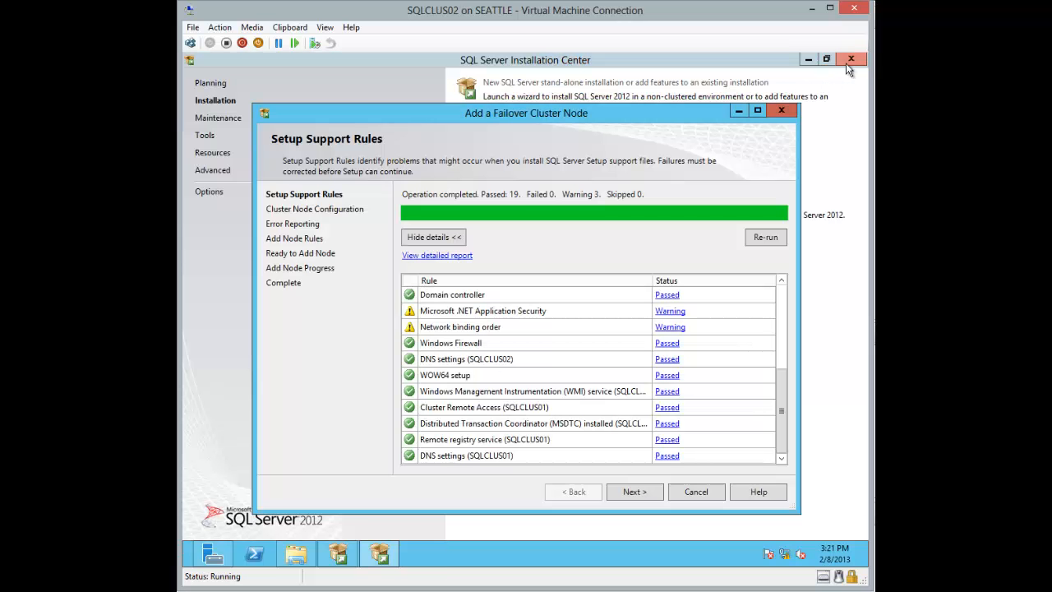
Step: Re-run Setup Support Rules until all 20 pass, then continue to Cluster Node Configuration
click(764, 236)
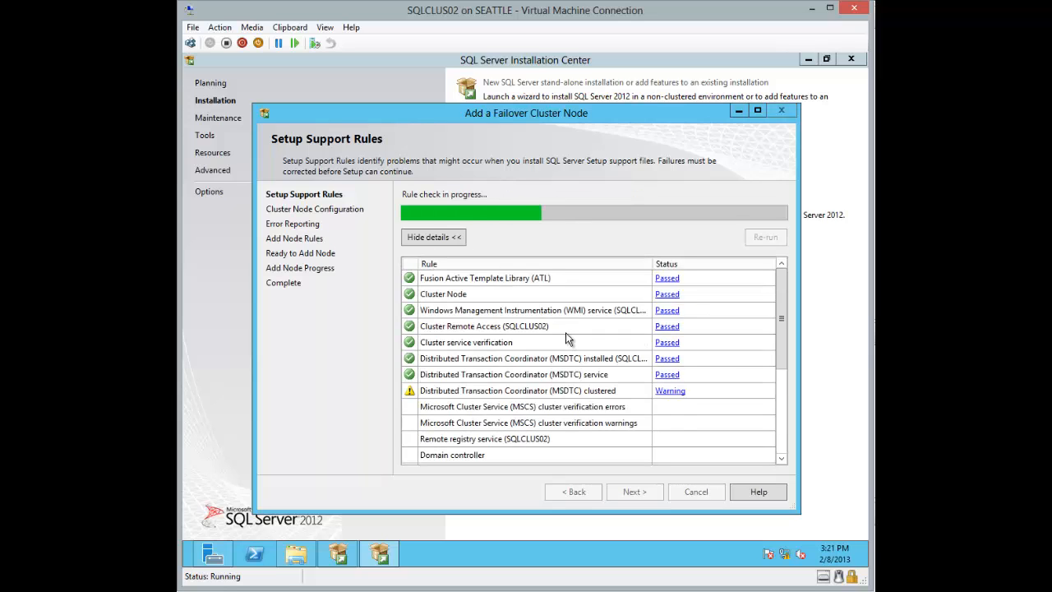
click(783, 380)
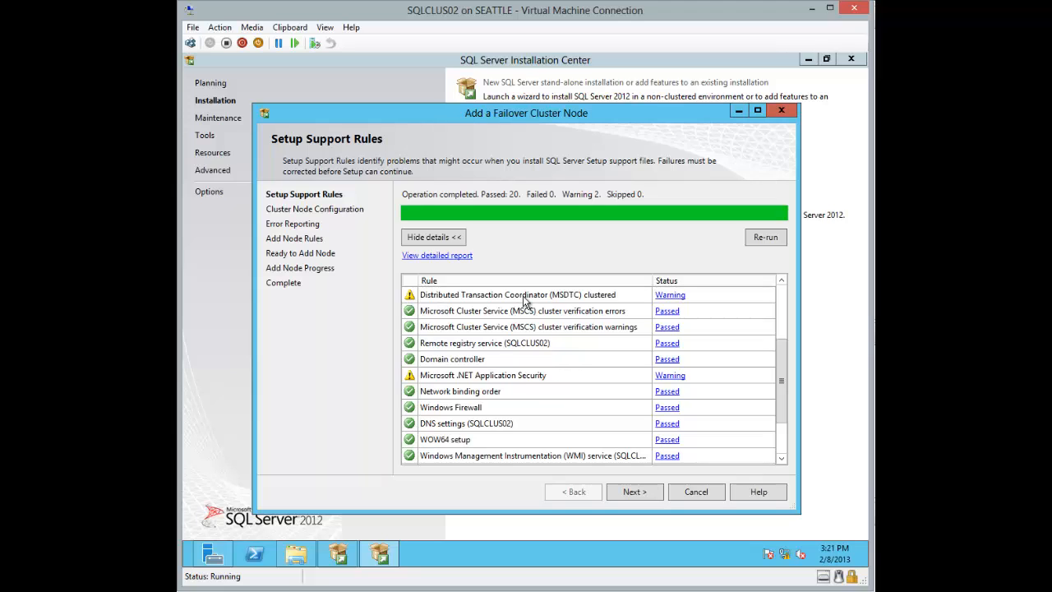
click(645, 493)
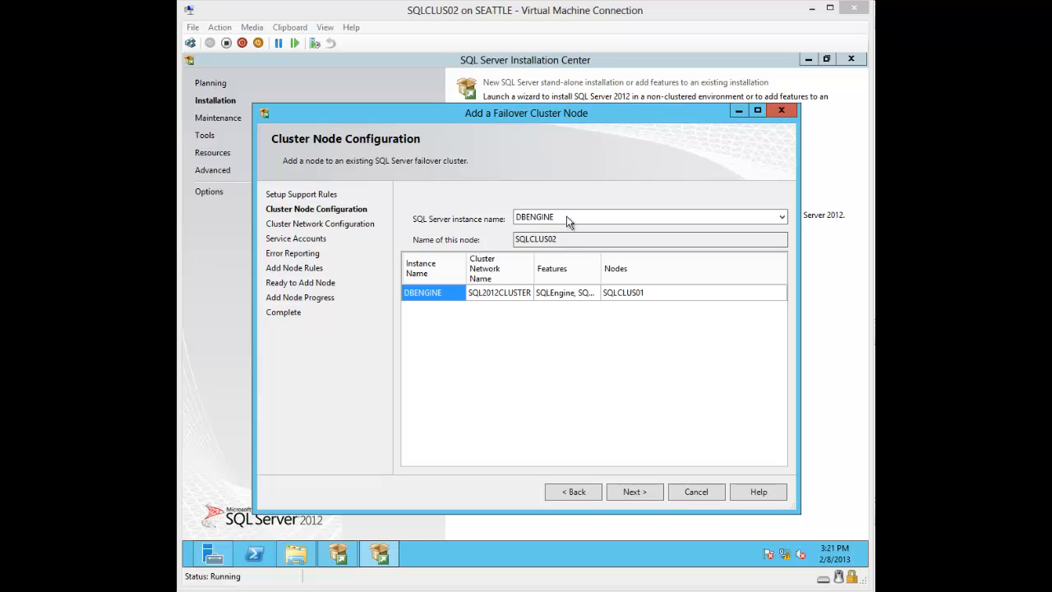
Step: Accept instance DBENGINE and the checked IPv4 192.168.180.160 cluster network entry
click(648, 491)
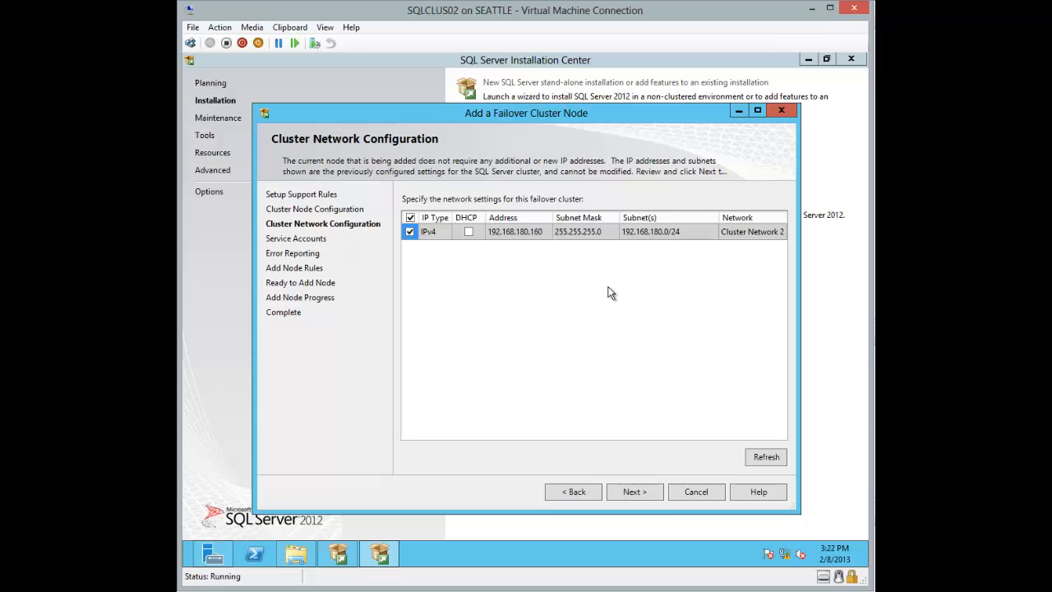
click(636, 492)
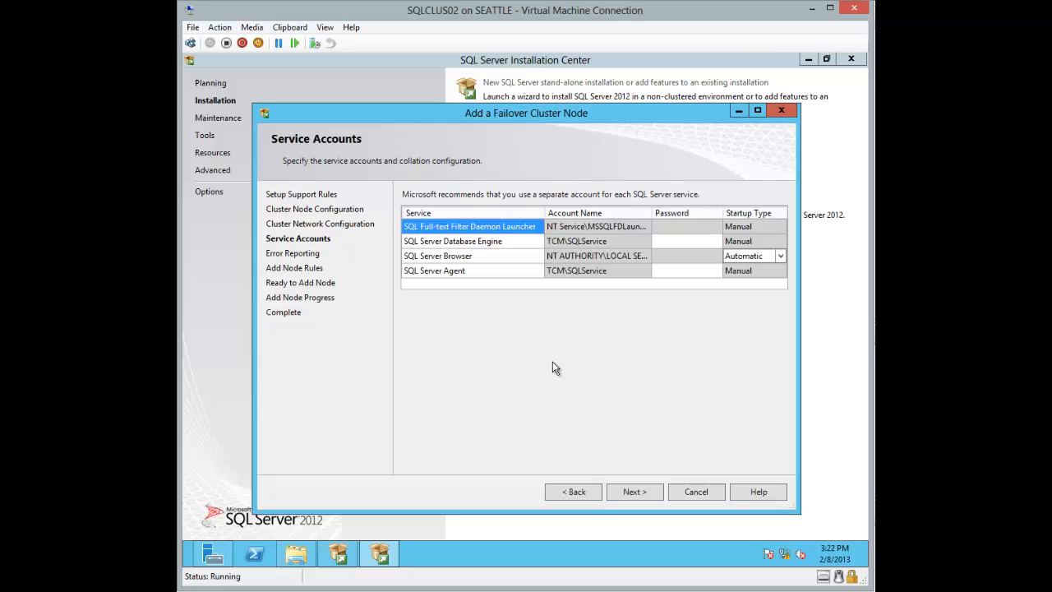
Step: Enter the TCM\SQLService account password on Service Accounts and continue
click(671, 241)
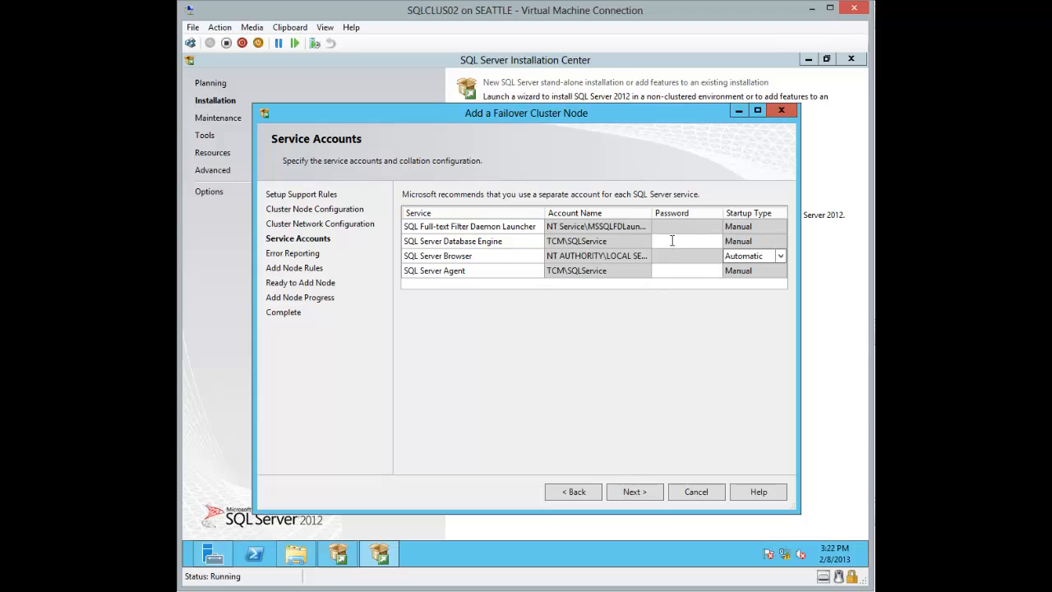
text(••••••••••••••••)
click(634, 491)
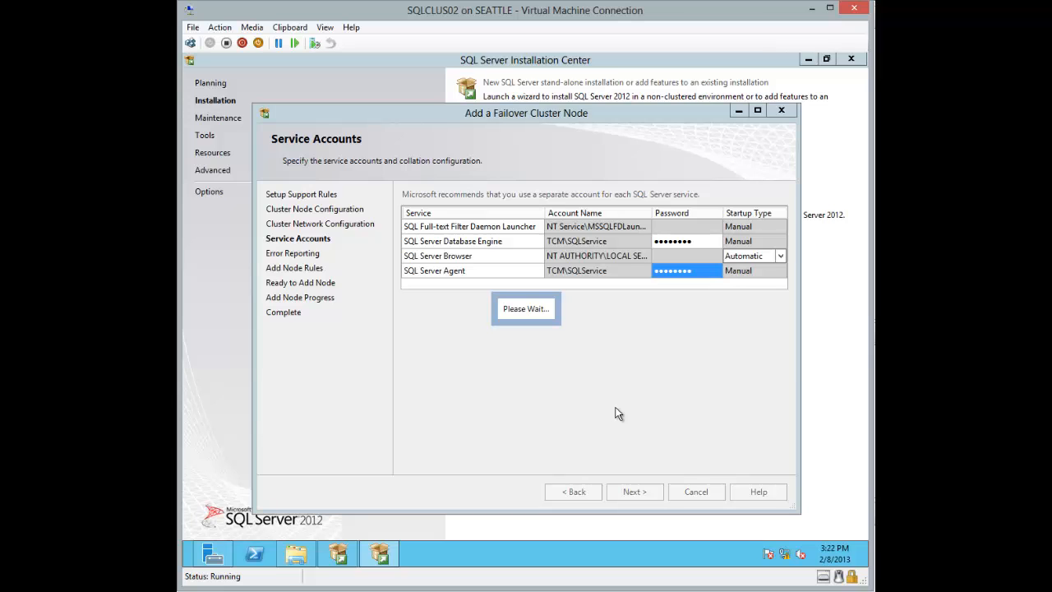
Step: Pass Error Reporting, review the six Add Node Rules results, and install the node
click(635, 491)
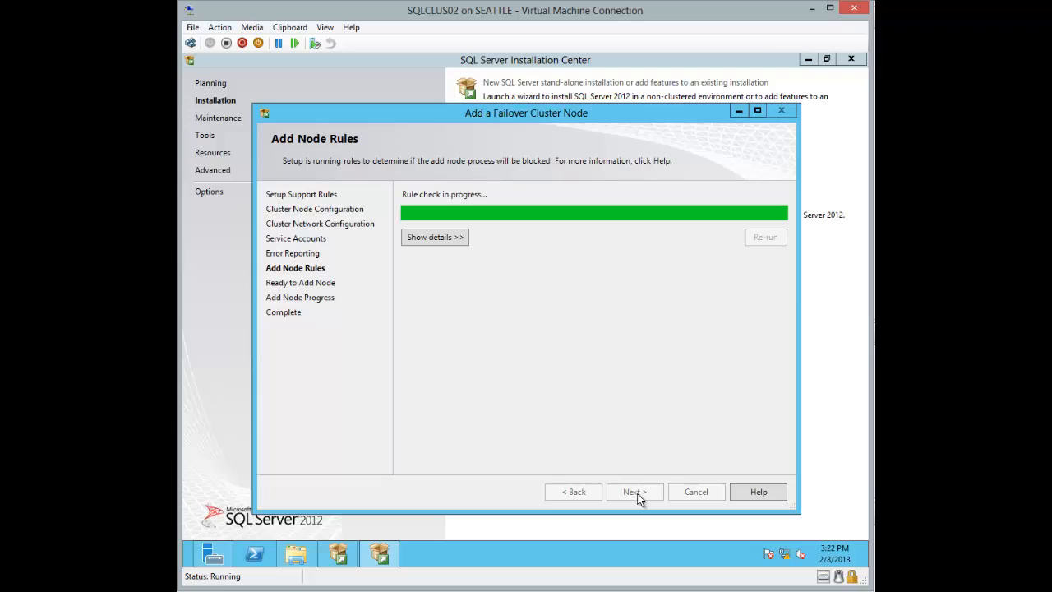
click(461, 238)
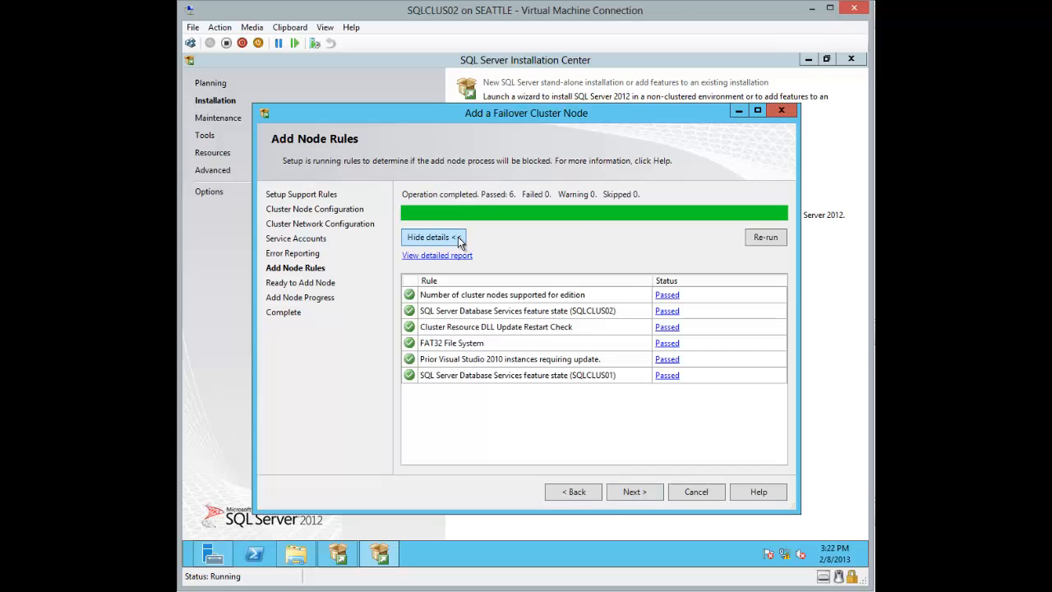
click(634, 491)
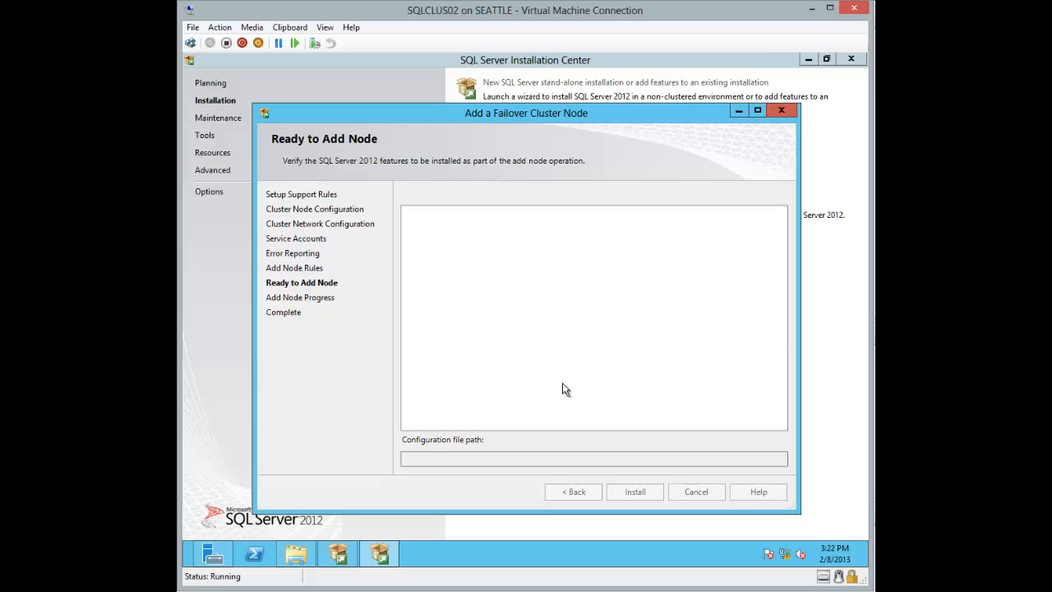
drag(779, 280, 769, 239)
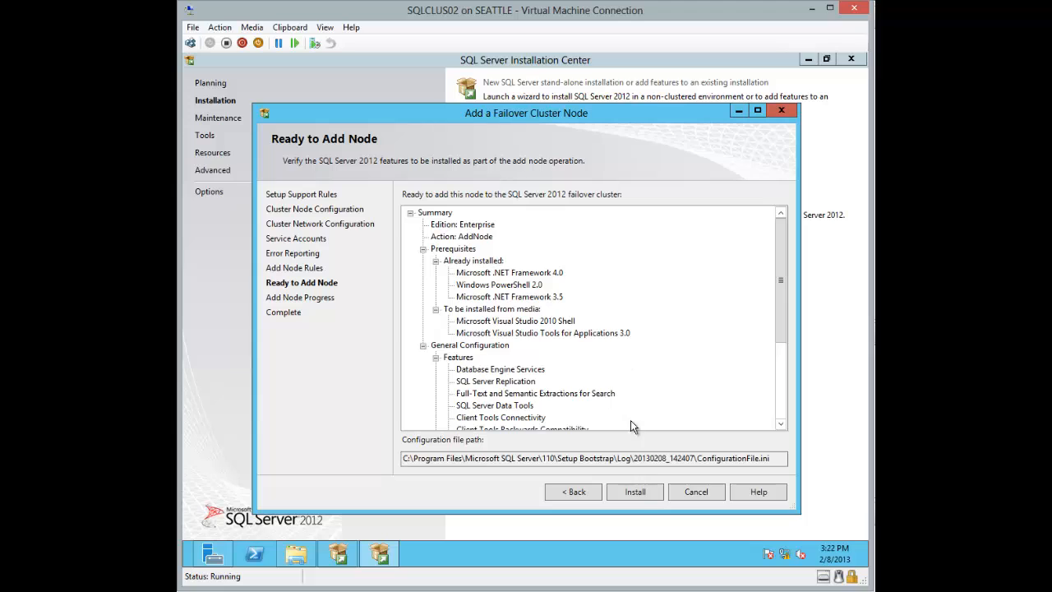
click(636, 493)
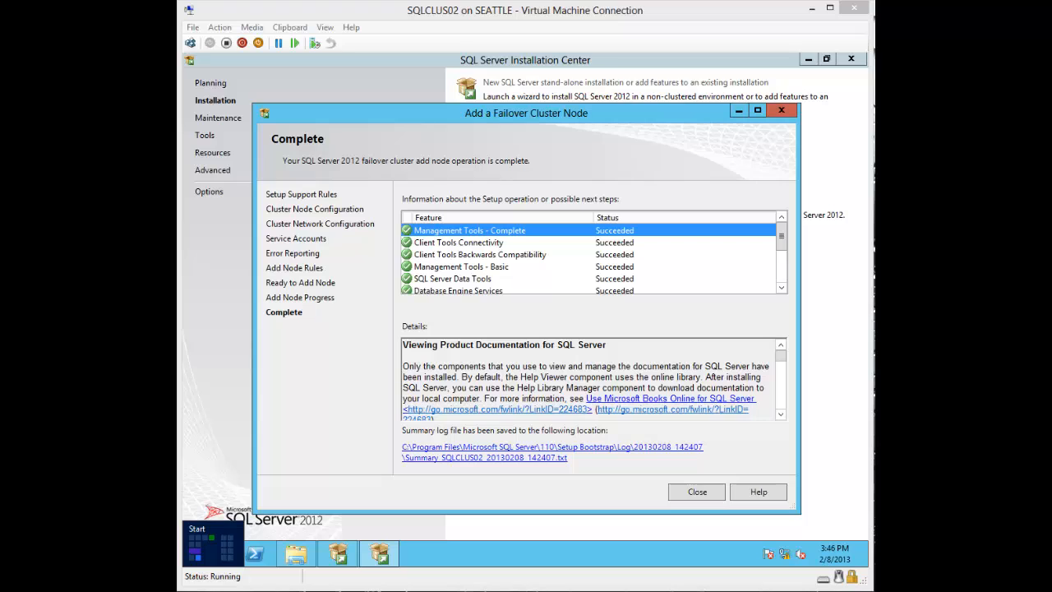
Step: Close Setup, launch Failover Cluster Manager, and select SQL Server (DBENGINE) under CLUSTER2012.tcm.local Roles
click(712, 493)
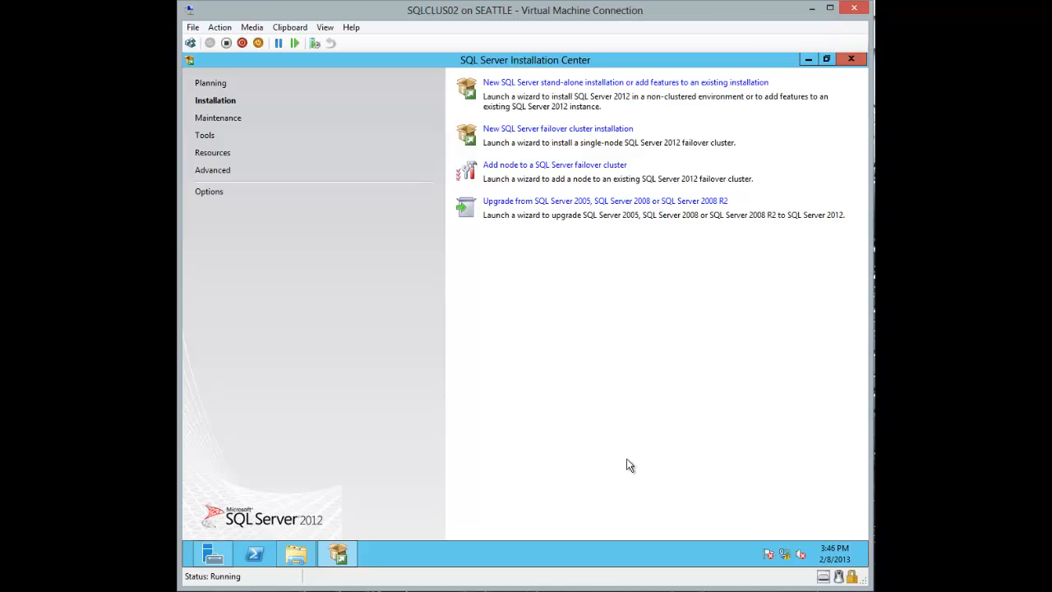
mouse_move(185, 566)
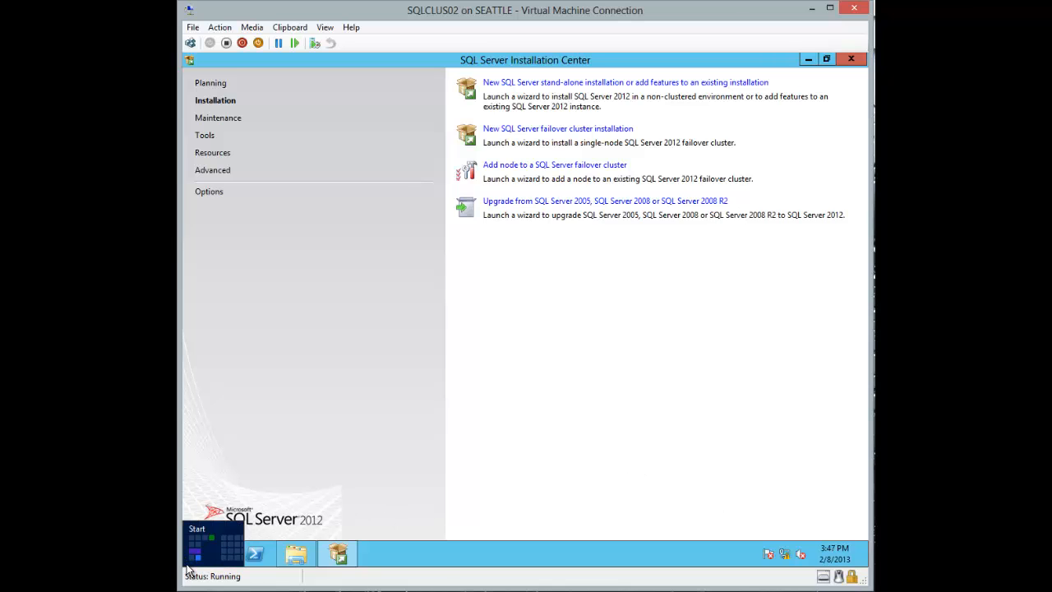
click(189, 567)
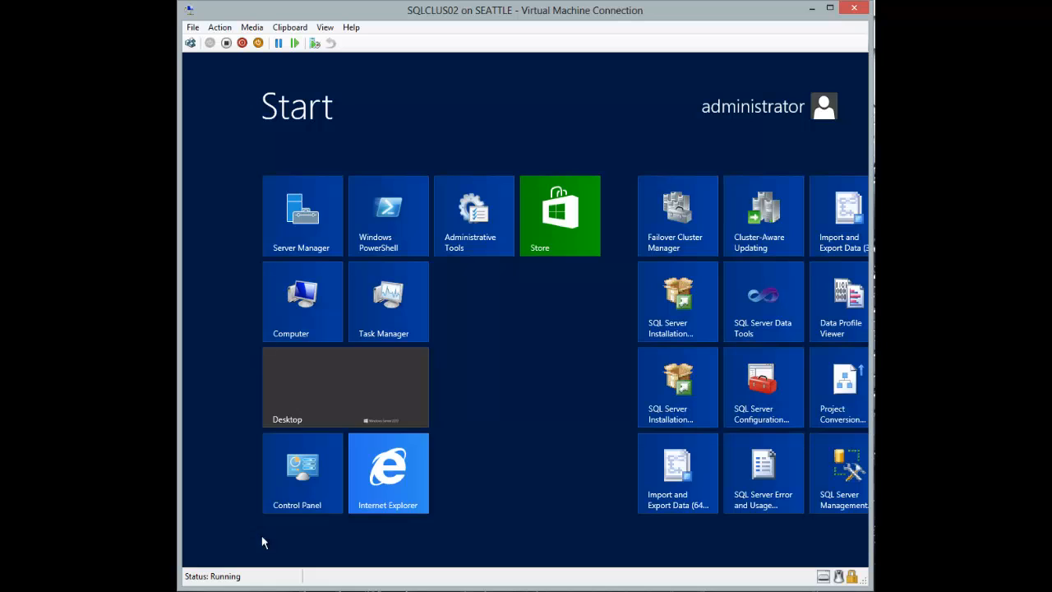
click(676, 222)
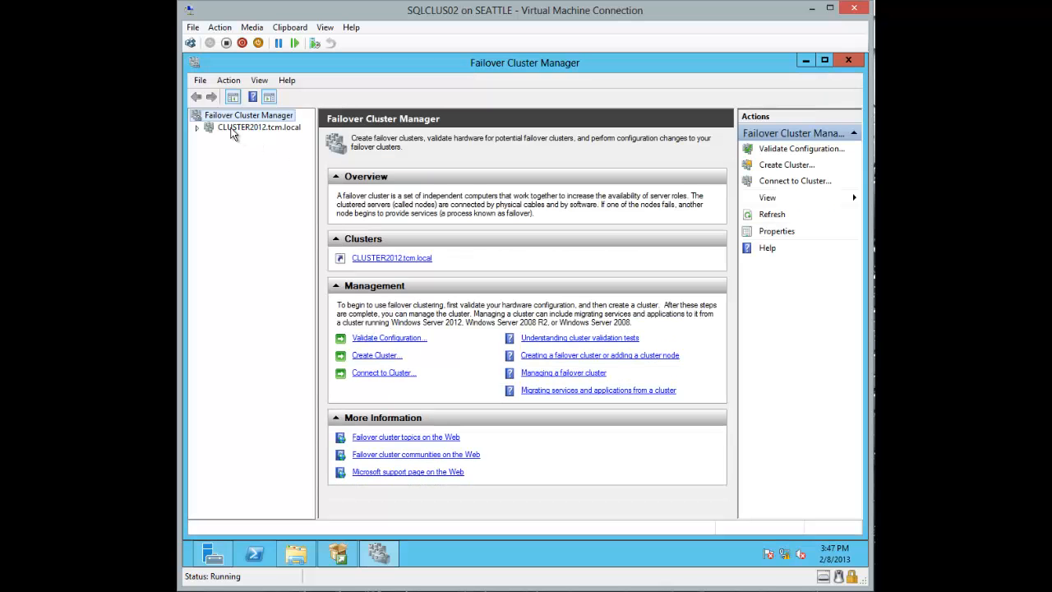
click(238, 127)
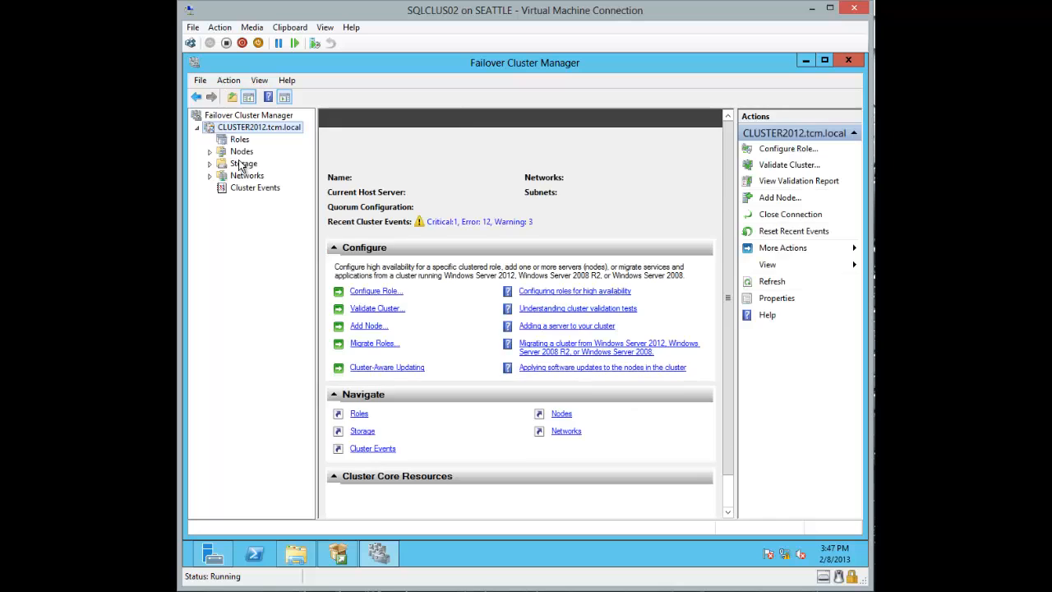
click(241, 142)
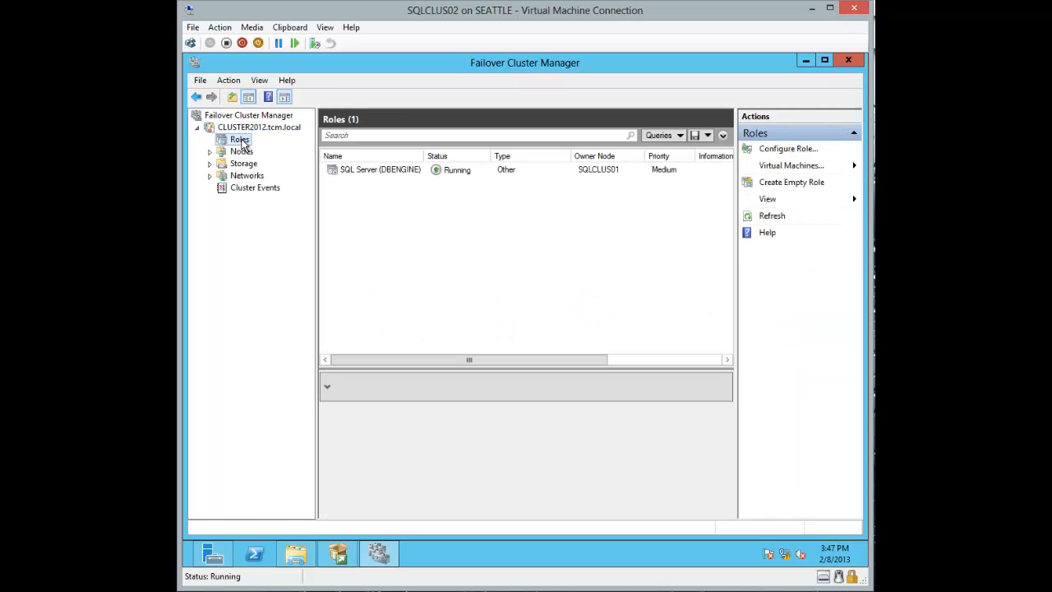
click(381, 168)
right_click(382, 169)
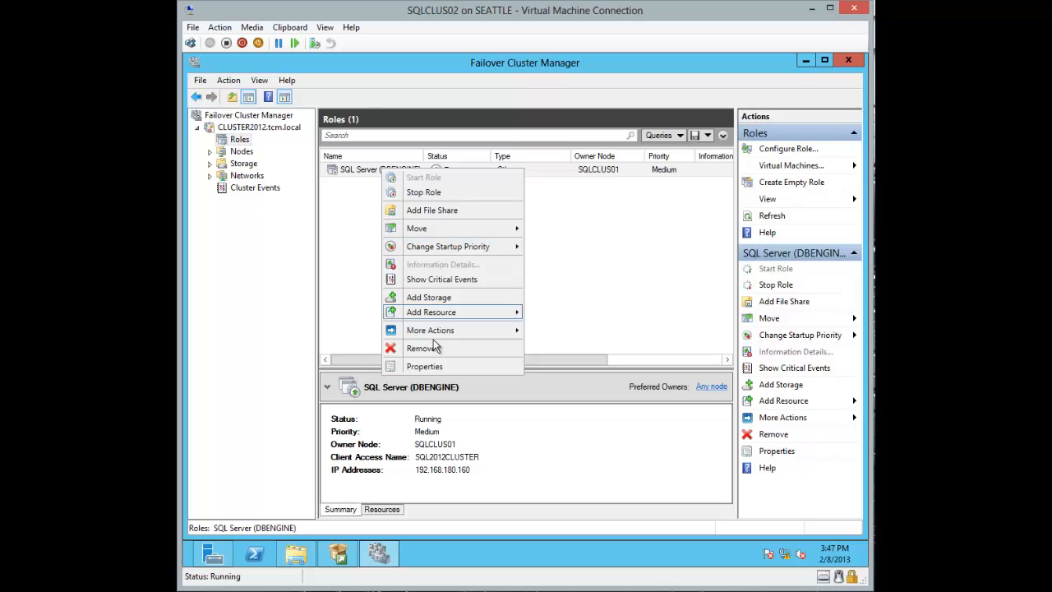
click(425, 366)
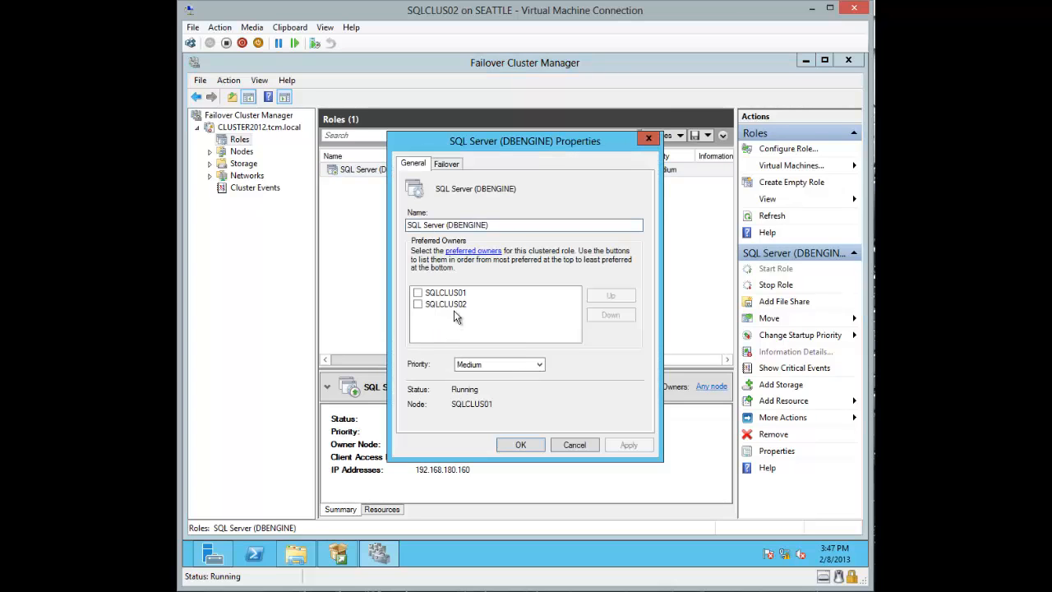
click(447, 162)
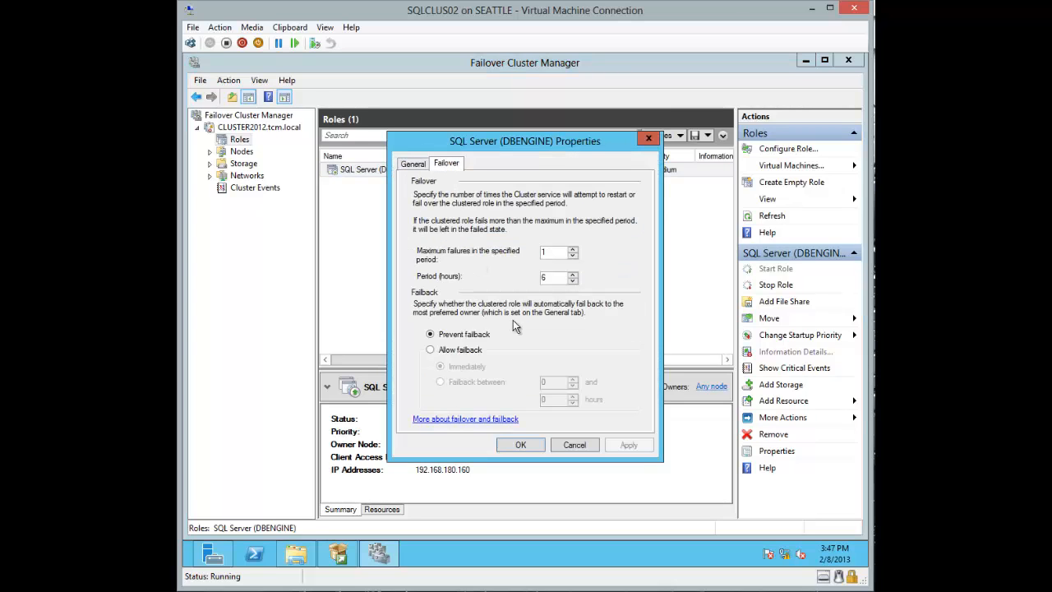
click(575, 442)
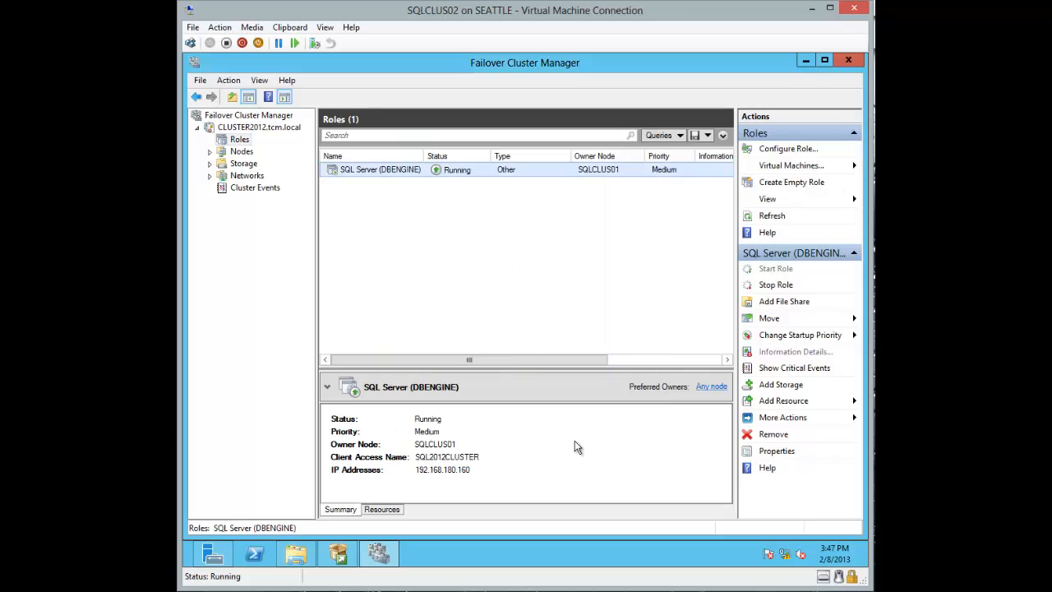
Step: Move the SQL Server (DBENGINE) role to node SQLCLUS02 with Move > Select Node
right_click(366, 170)
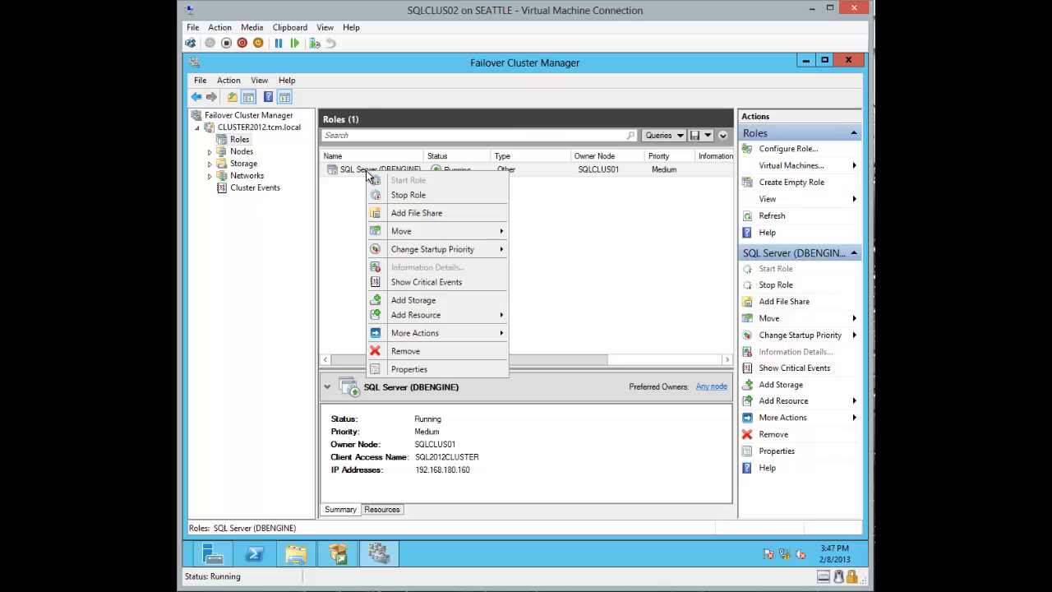
mouse_move(413, 234)
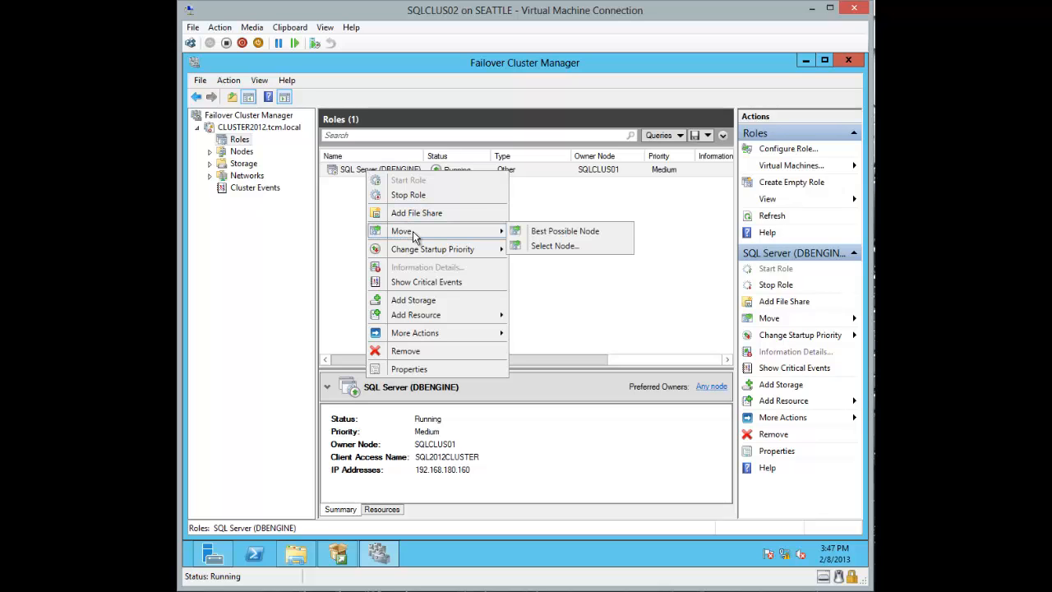
click(555, 245)
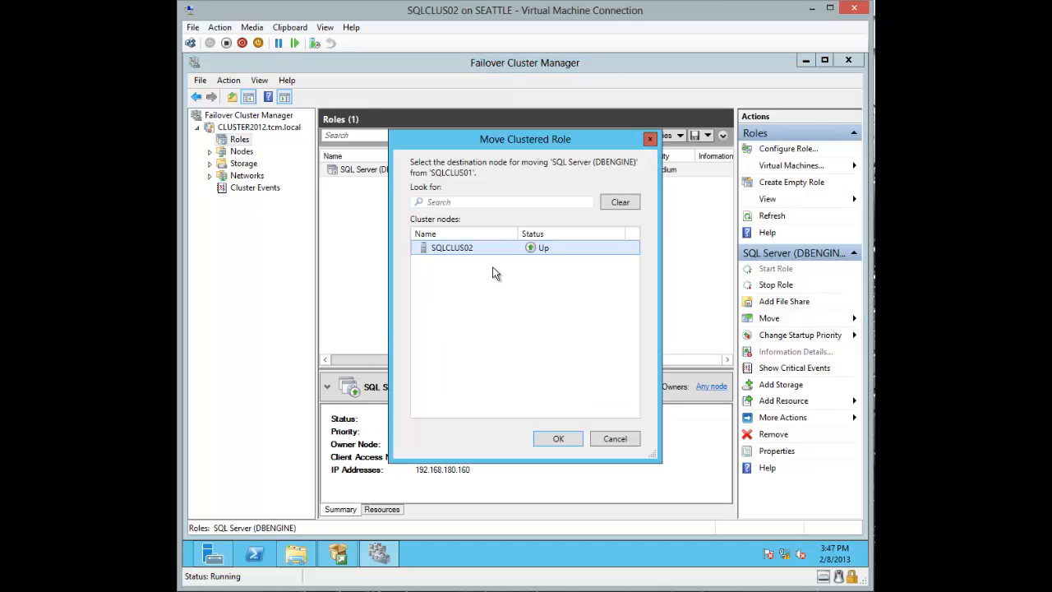
click(559, 439)
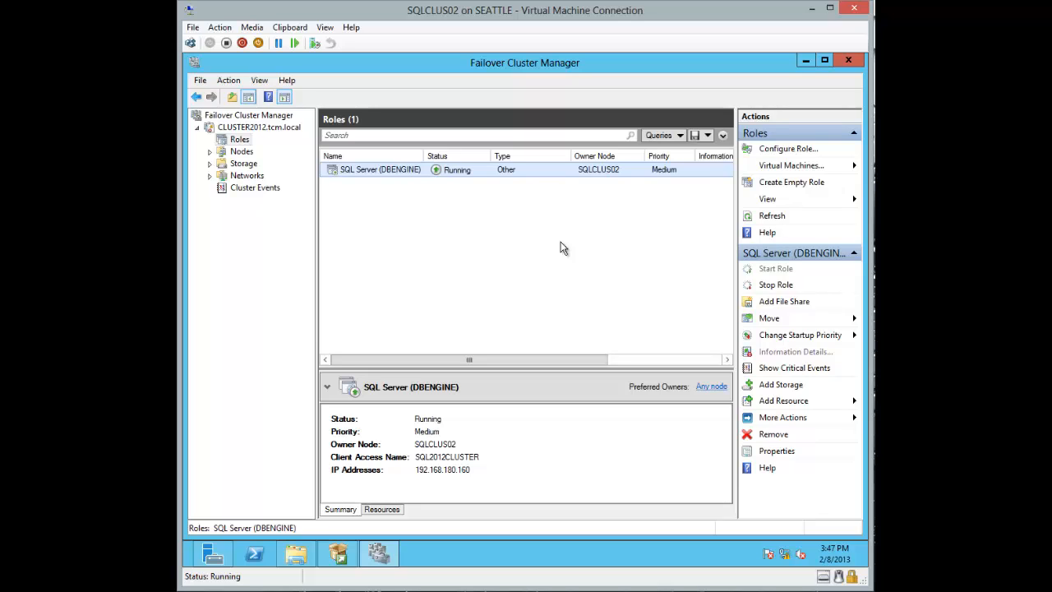
Step: Move the SQL Server (DBENGINE) role back to node SQLCLUS01
right_click(411, 174)
mouse_move(451, 232)
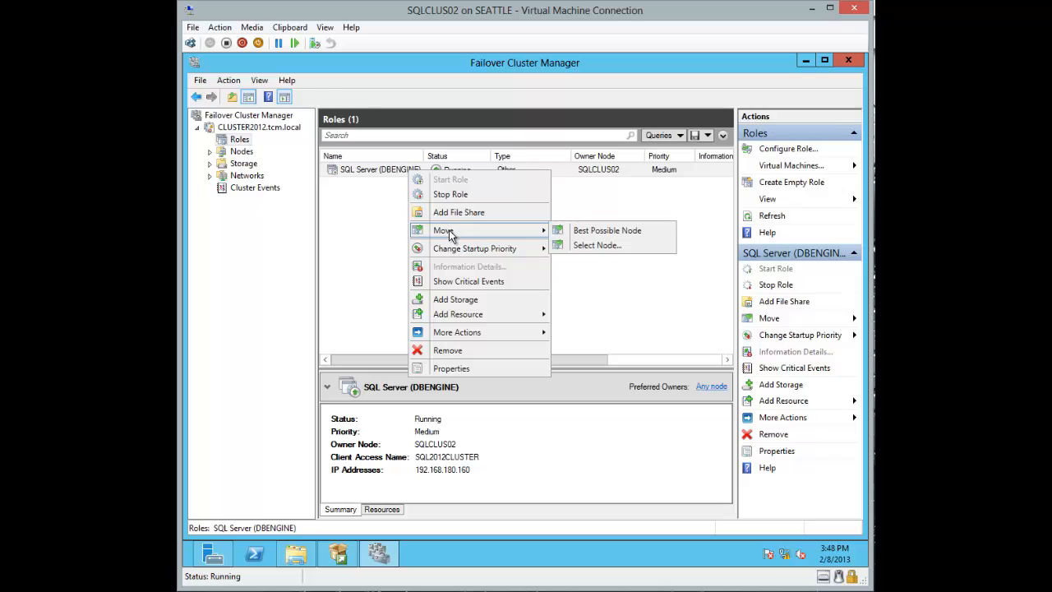
click(595, 244)
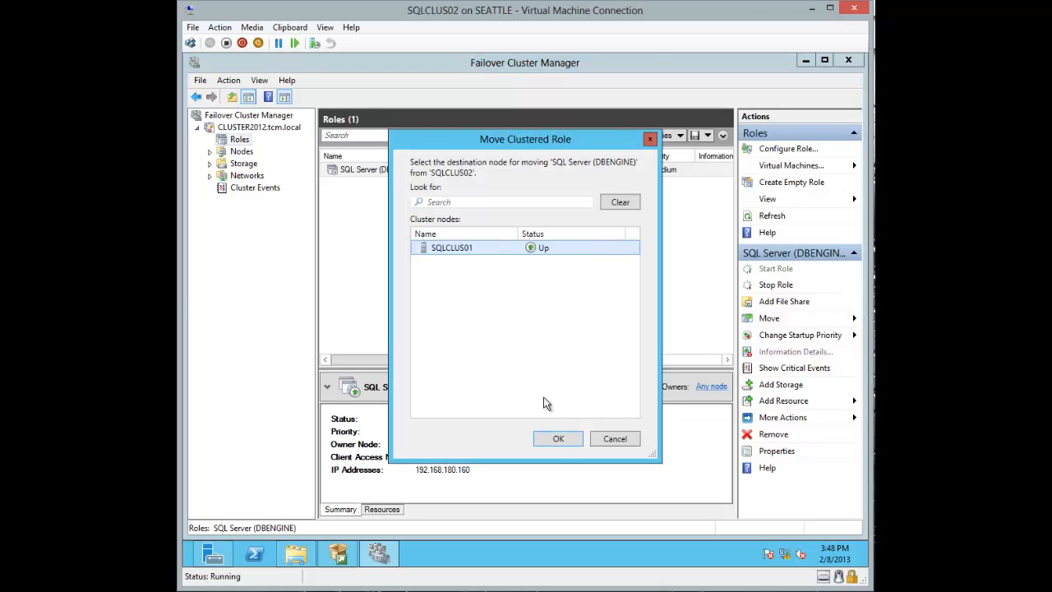
click(559, 441)
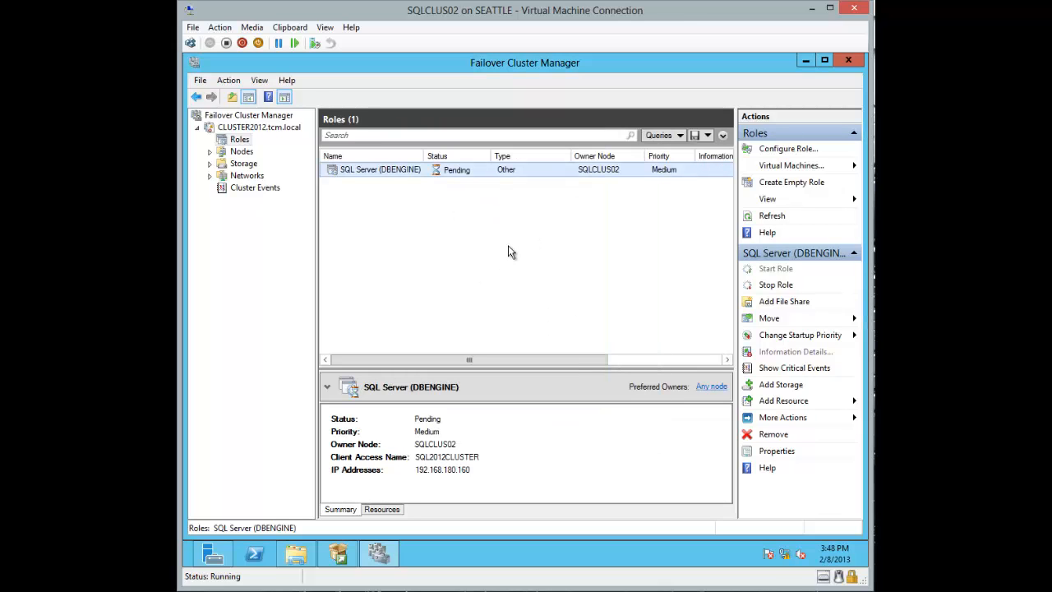